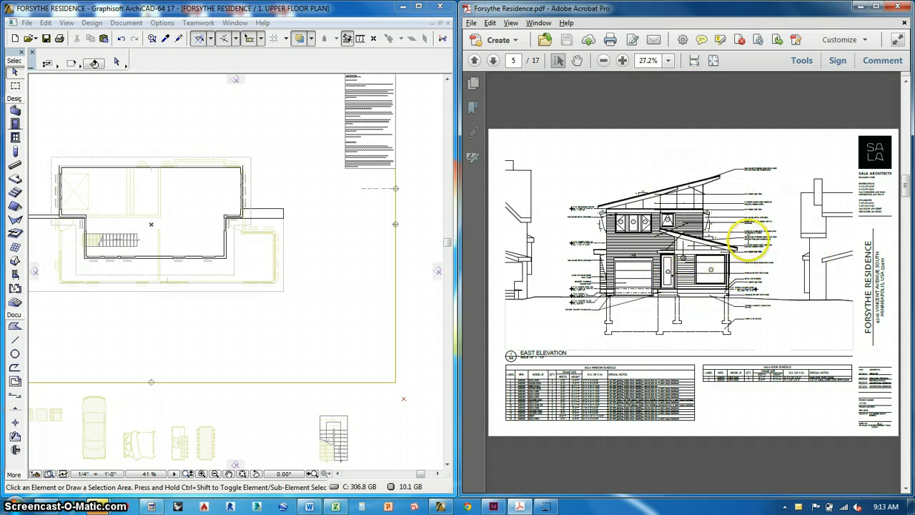
Look through the PDF sheets from the east elevation back to the site plan, and bring up the Main Level Plan sheet
{"action": "scroll", "coordinate": [744, 273], "scroll_direction": "up", "scroll_amount": 3}
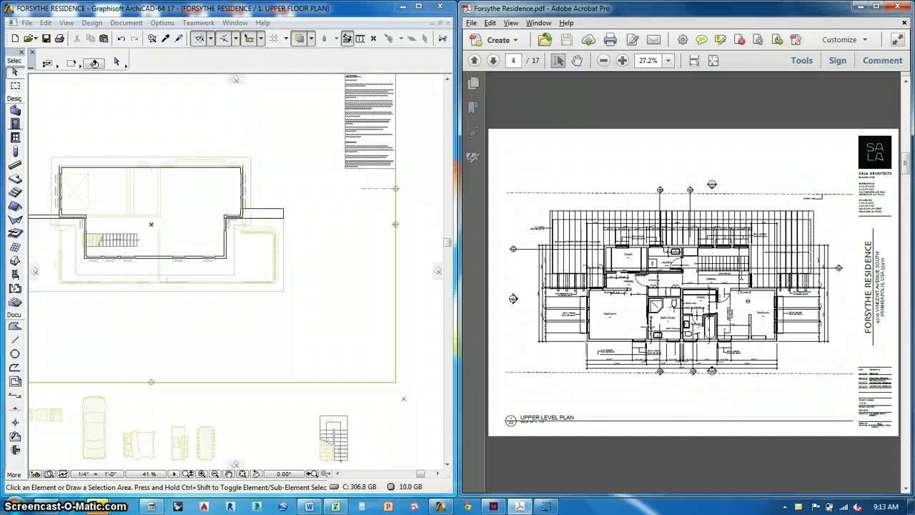
{"action": "scroll", "coordinate": [744, 272], "scroll_direction": "up", "scroll_amount": 6}
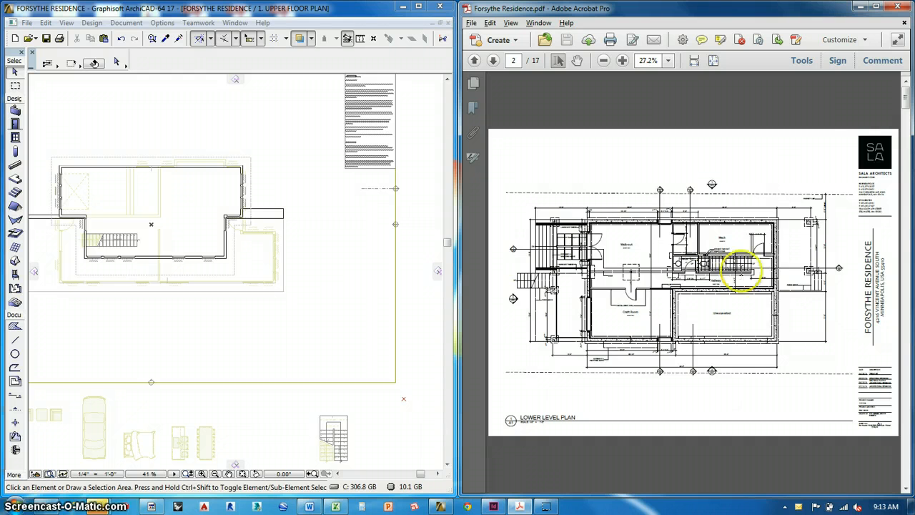
{"action": "scroll", "coordinate": [741, 270], "scroll_direction": "up", "scroll_amount": 3}
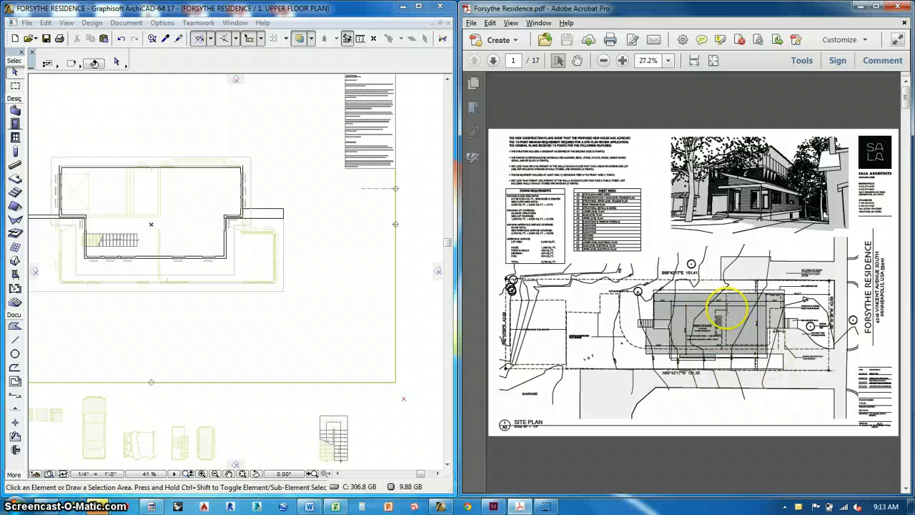
{"action": "scroll", "coordinate": [724, 309], "scroll_direction": "down", "scroll_amount": 1}
{"action": "scroll", "coordinate": [724, 309], "scroll_direction": "up", "scroll_amount": 1}
{"action": "scroll", "coordinate": [726, 309], "scroll_direction": "down", "scroll_amount": 2}
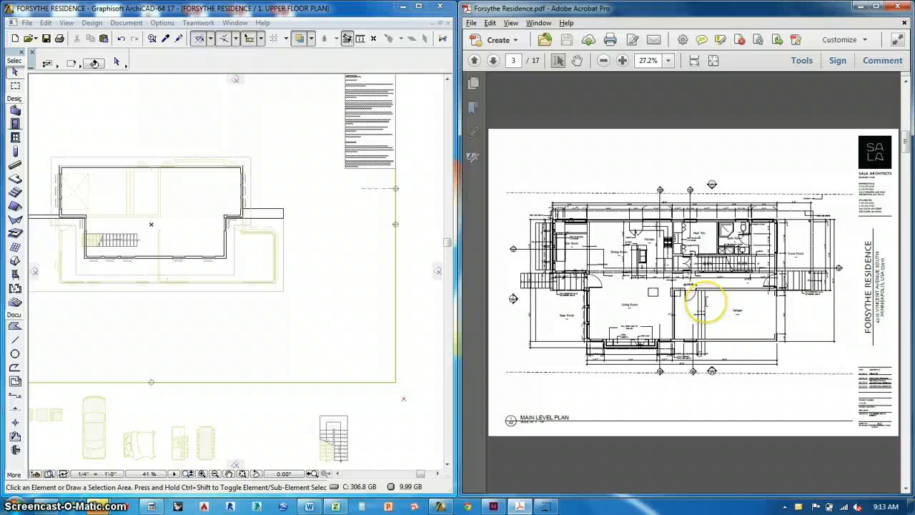
Examine the Main Level Plan's window and wall dimensions around the mud room, bath room and stairs, dismissing the e-mail notification
{"action": "scroll", "coordinate": [705, 304], "scroll_direction": "up", "scroll_amount": 4, "text": "ctrl"}
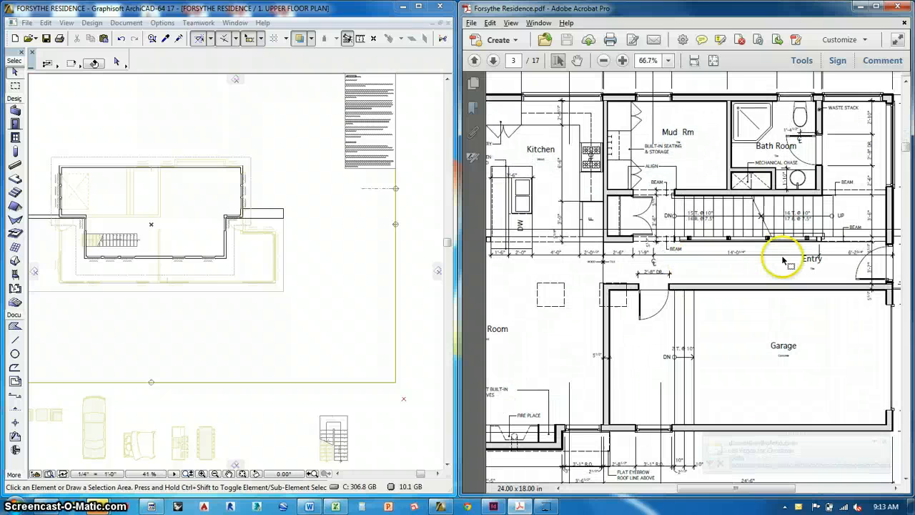
{"action": "scroll", "coordinate": [784, 262], "scroll_direction": "down", "scroll_amount": 2, "text": "ctrl"}
{"action": "left_click", "coordinate": [885, 441]}
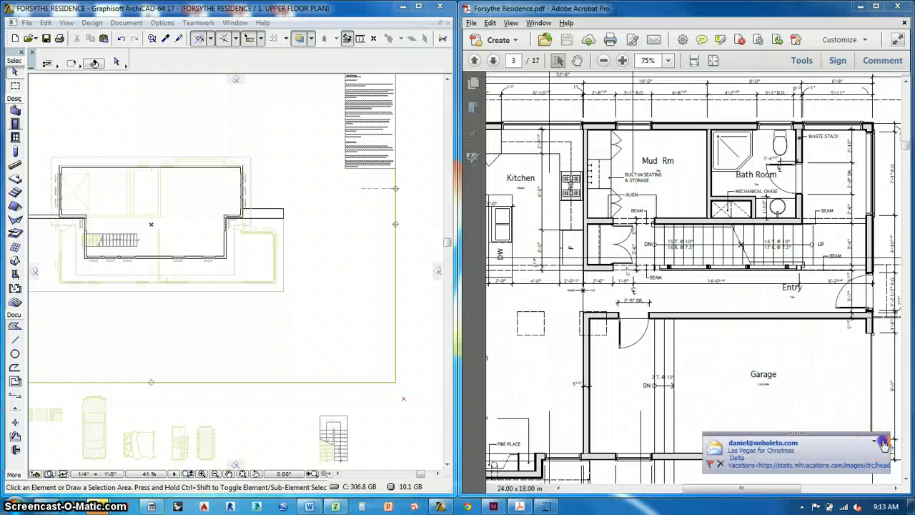
{"action": "scroll", "coordinate": [821, 148], "scroll_direction": "up", "scroll_amount": 2, "text": "ctrl"}
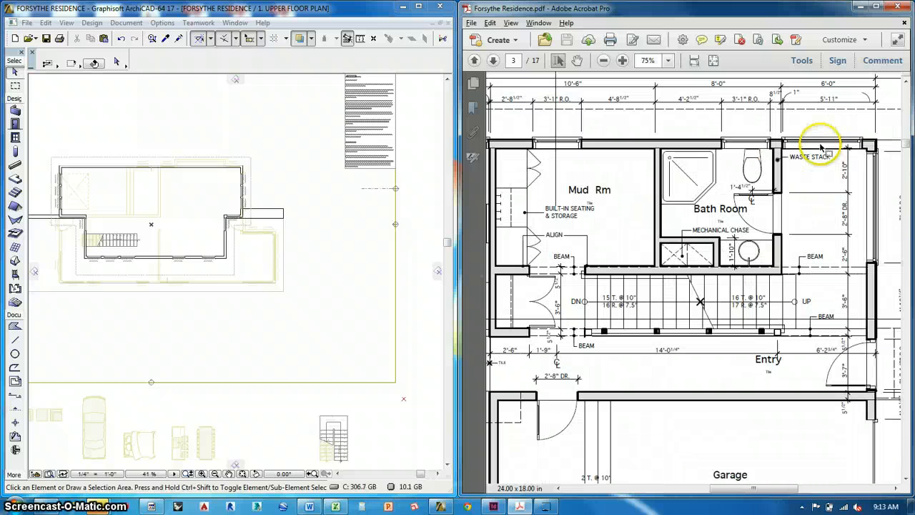
{"action": "scroll", "coordinate": [851, 150], "scroll_direction": "up", "scroll_amount": 2, "text": "ctrl"}
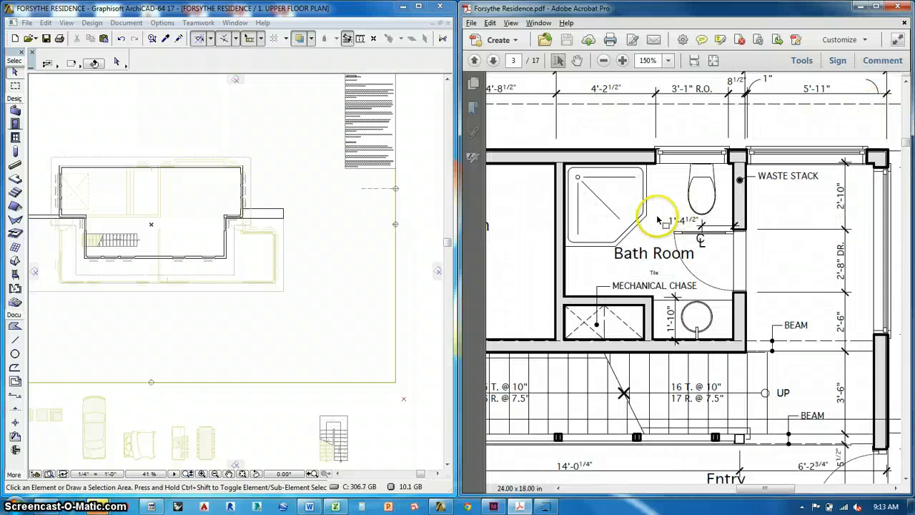
{"action": "scroll", "coordinate": [833, 136], "scroll_direction": "down", "scroll_amount": 5, "text": "ctrl"}
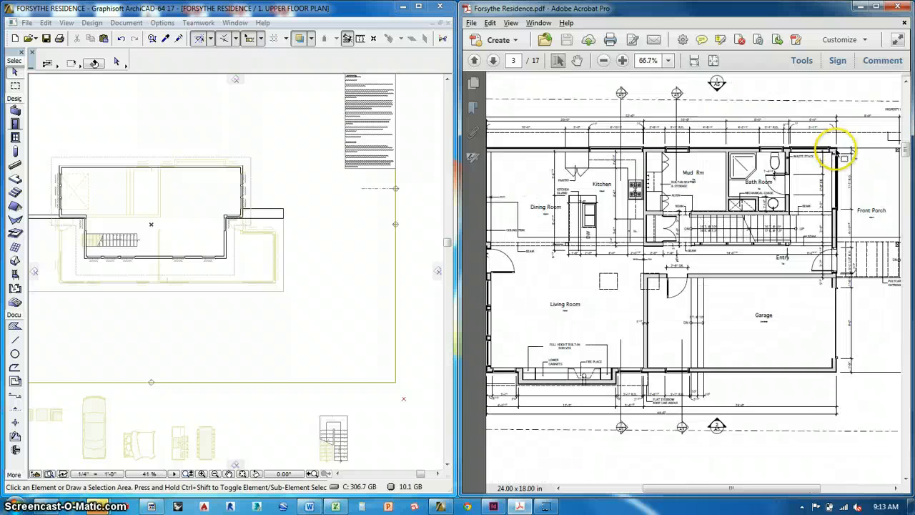
{"action": "scroll", "coordinate": [816, 199], "scroll_direction": "down", "scroll_amount": 1, "text": "ctrl"}
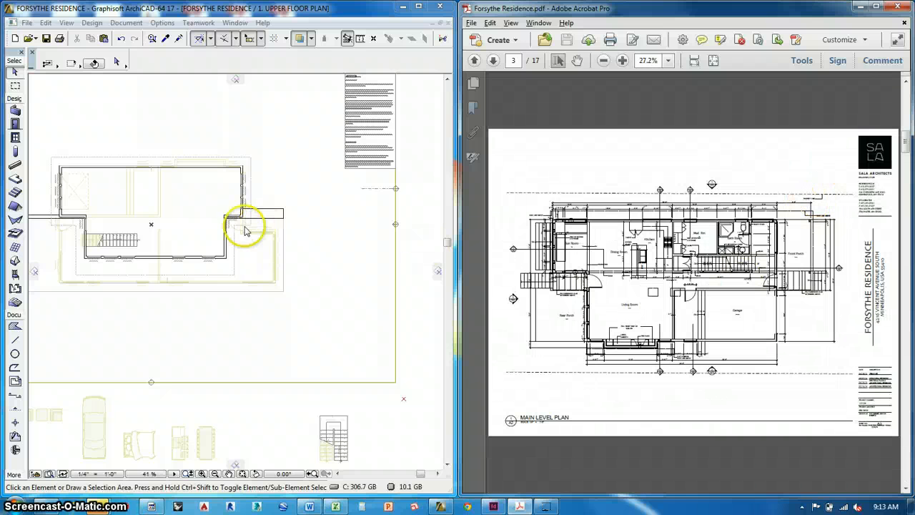
Rotate the PDF view clockwise twice so the Main Level Plan matches the model's orientation
{"action": "left_click", "coordinate": [511, 23]}
{"action": "mouse_move", "coordinate": [565, 36]}
{"action": "left_click", "coordinate": [640, 39]}
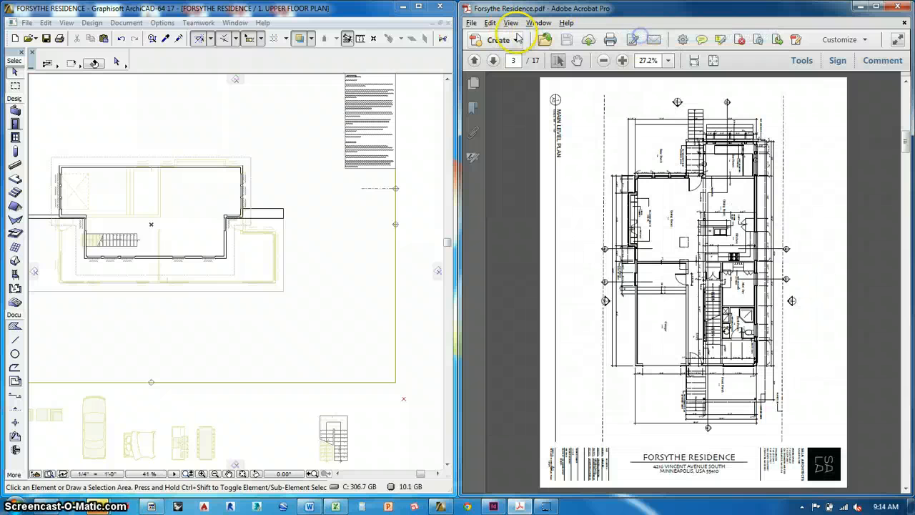
{"action": "left_click", "coordinate": [510, 23]}
{"action": "left_click", "coordinate": [655, 37]}
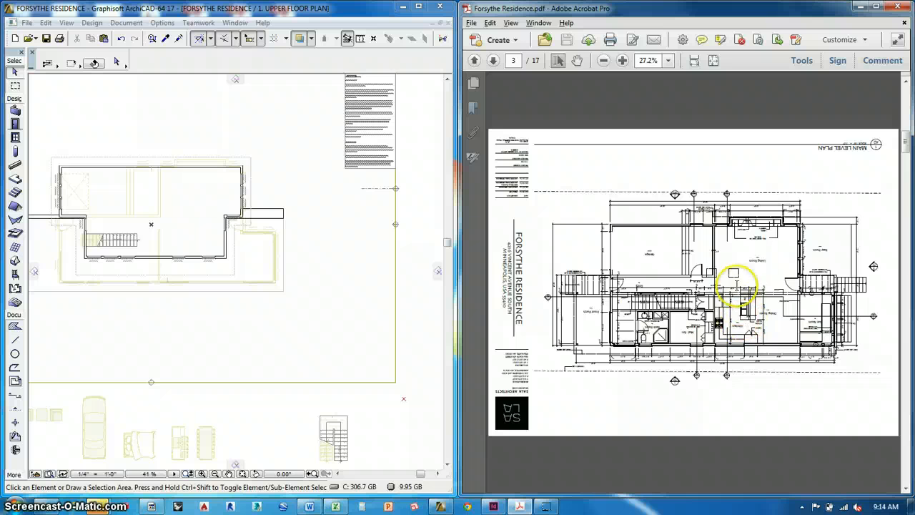
Examine the window and wall dimensions at the living room's corner beside the rear porch on the rotated sheet
{"action": "scroll", "coordinate": [760, 279], "scroll_direction": "up", "scroll_amount": 5, "text": "ctrl"}
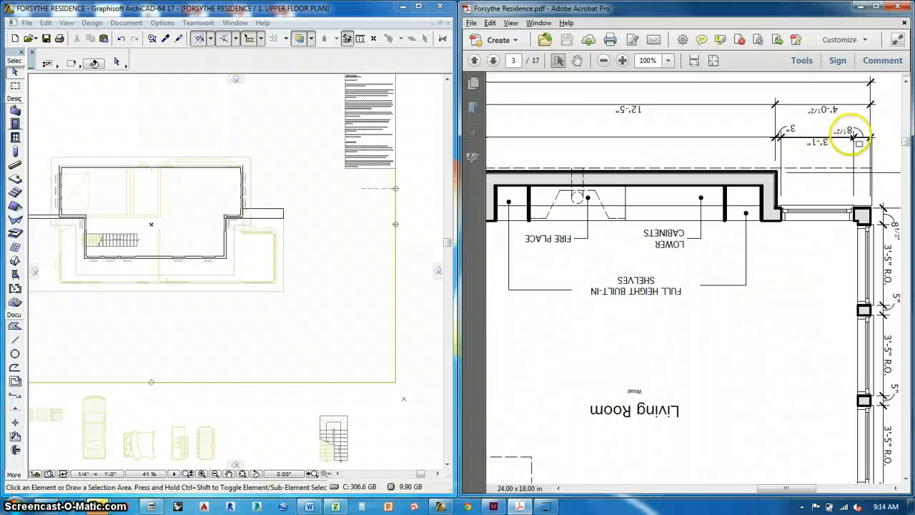
{"action": "scroll", "coordinate": [705, 150], "scroll_direction": "down", "scroll_amount": 1, "text": "ctrl"}
{"action": "scroll", "coordinate": [854, 249], "scroll_direction": "up", "scroll_amount": 2, "text": "ctrl"}
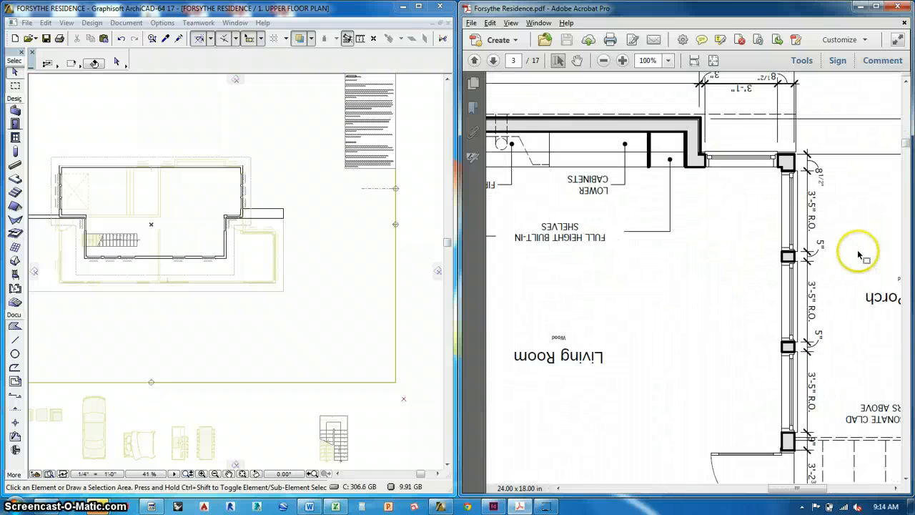
{"action": "scroll", "coordinate": [842, 228], "scroll_direction": "down", "scroll_amount": 3, "text": "ctrl"}
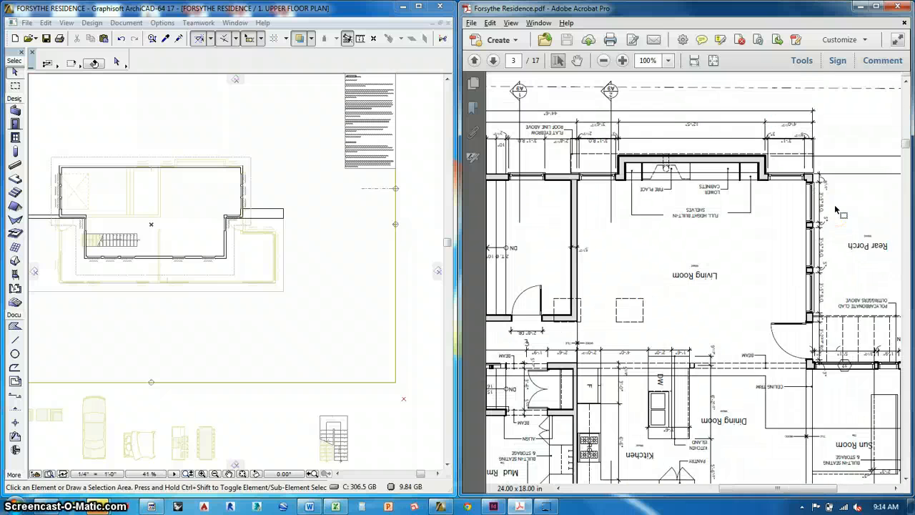
{"action": "scroll", "coordinate": [835, 204], "scroll_direction": "up", "scroll_amount": 2, "text": "ctrl"}
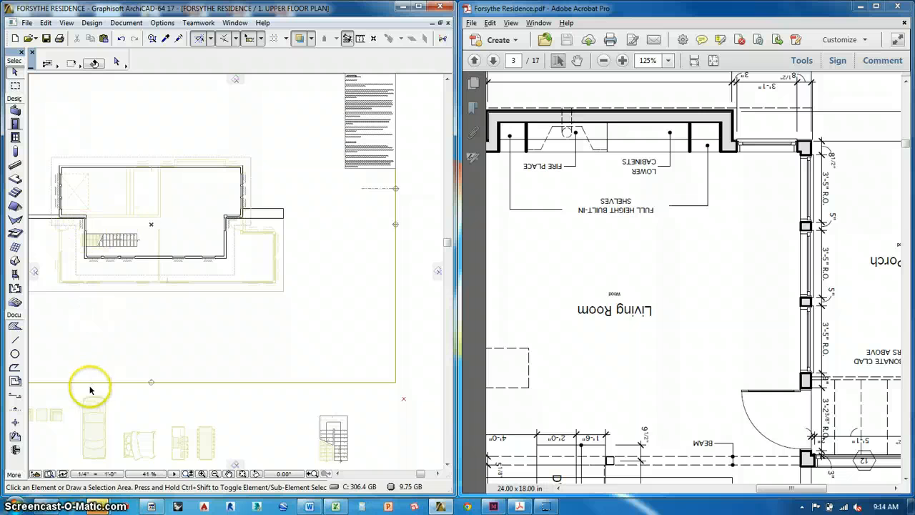
Switch to the main floor plan in ArchiCAD and show the sun room's casement window corner there and on the PDF sheet
{"action": "key", "text": "ctrl+Down"}
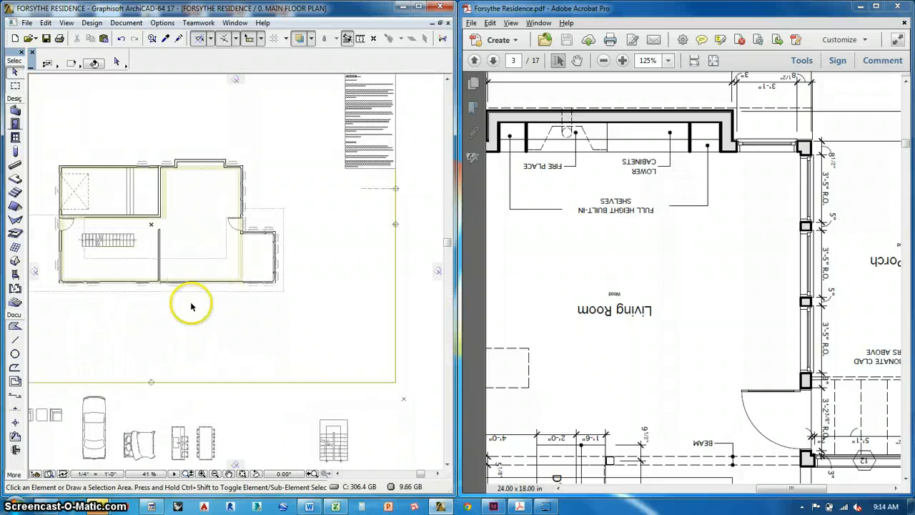
{"action": "middle_click_drag", "start_coordinate": [193, 306], "coordinate": [304, 334]}
{"action": "scroll", "coordinate": [381, 290], "scroll_direction": "up", "scroll_amount": 10}
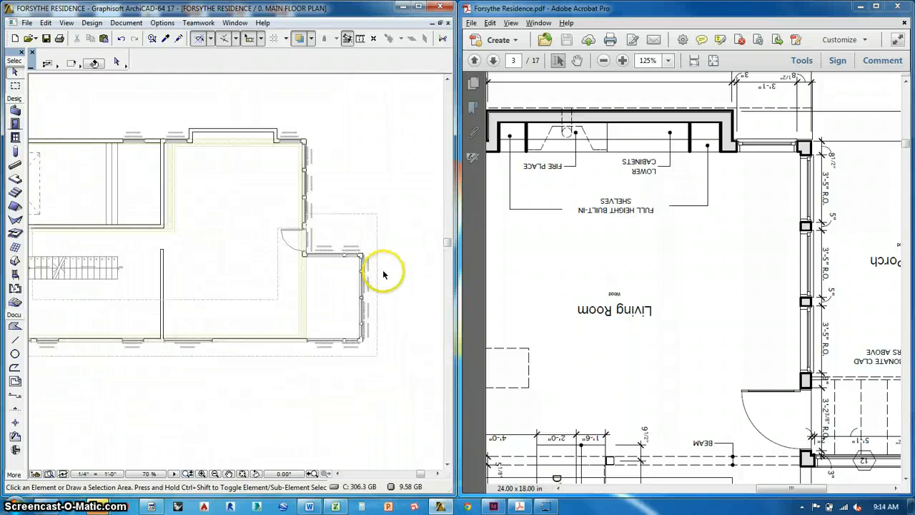
{"action": "scroll", "coordinate": [339, 265], "scroll_direction": "up", "scroll_amount": 3}
{"action": "scroll", "coordinate": [280, 239], "scroll_direction": "down", "scroll_amount": 1}
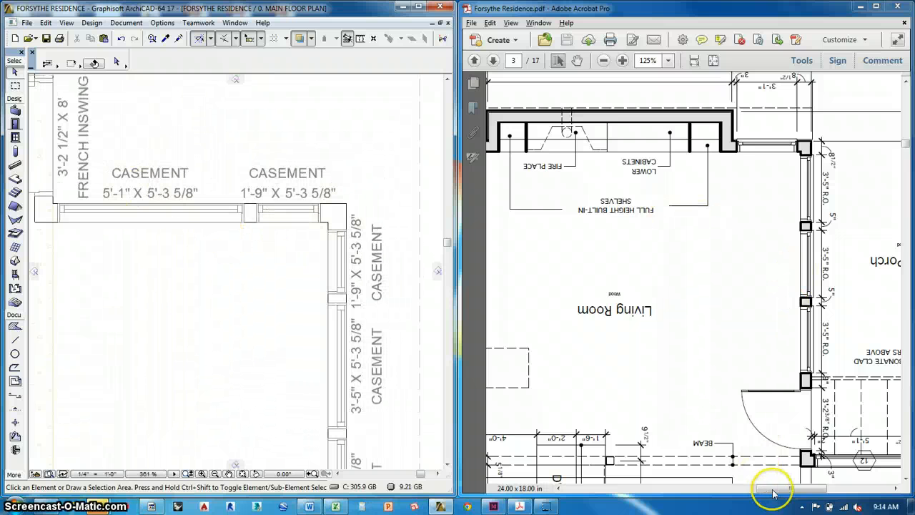
{"action": "left_click_drag", "start_coordinate": [772, 489], "coordinate": [816, 489]}
{"action": "scroll", "coordinate": [756, 398], "scroll_direction": "down", "scroll_amount": 3}
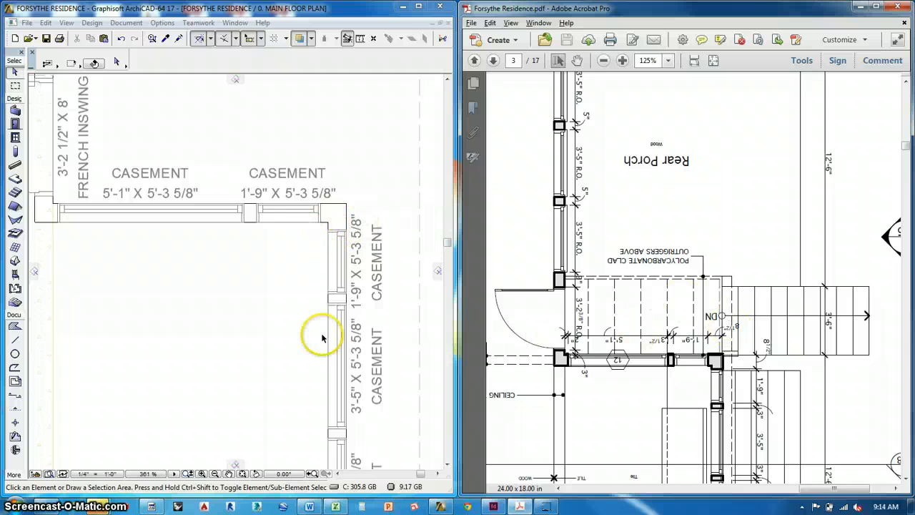
Move the 1'-9" casement window to the sun room's outer wall corner, and offset it 8 1/2" back along the wall
{"action": "left_click", "coordinate": [323, 226]}
{"action": "scroll", "coordinate": [320, 227], "scroll_direction": "up", "scroll_amount": 4}
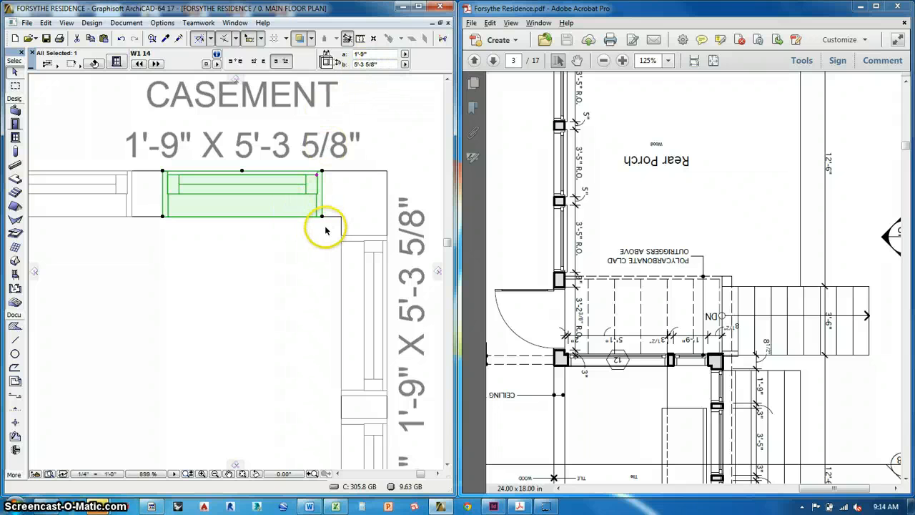
{"action": "key", "text": "ctrl+d"}
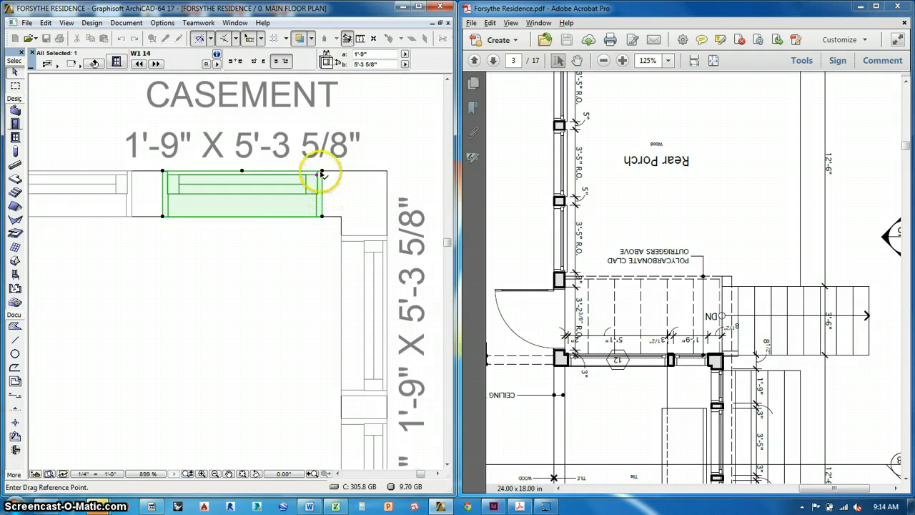
{"action": "left_click", "coordinate": [321, 173]}
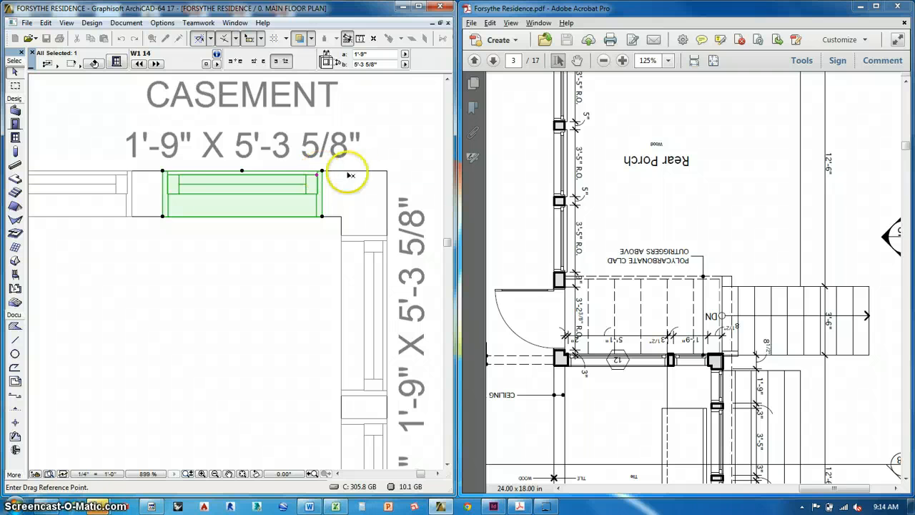
{"action": "left_click", "coordinate": [386, 173]}
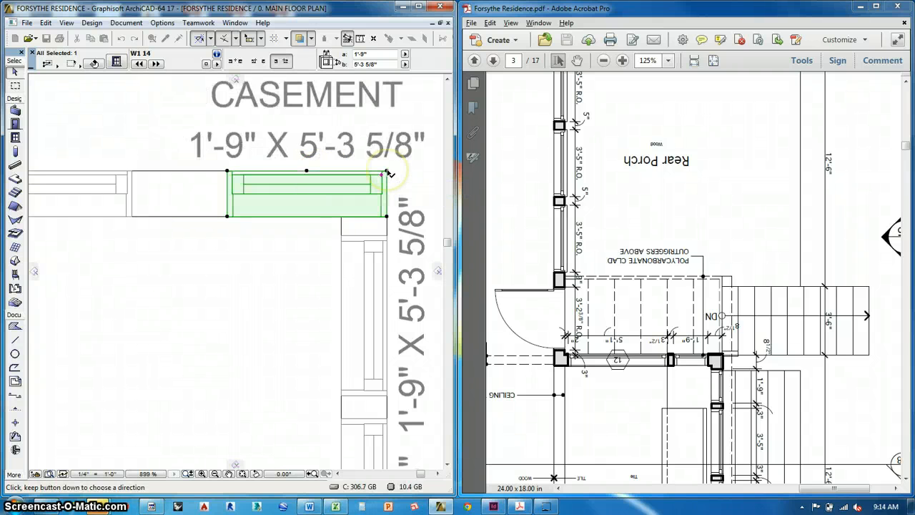
{"action": "left_click", "coordinate": [402, 231]}
{"action": "key", "text": "ctrl+d"}
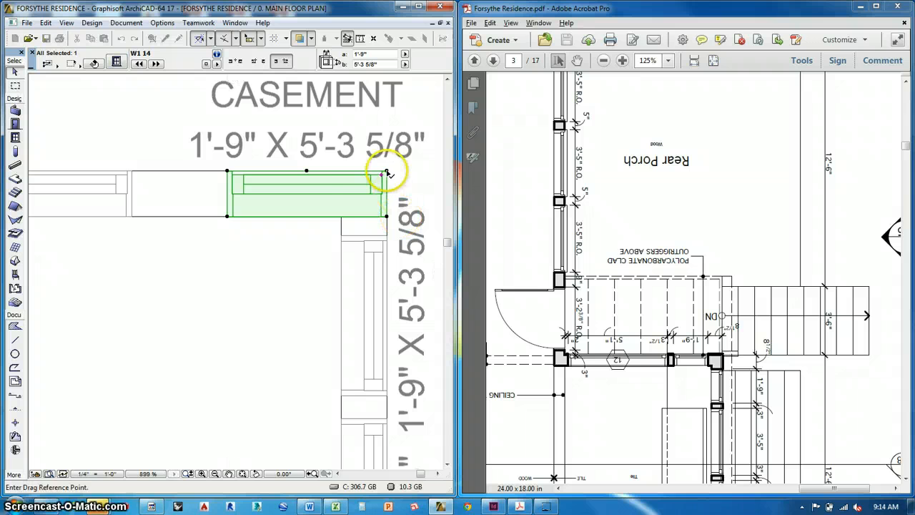
{"action": "left_click", "coordinate": [387, 170]}
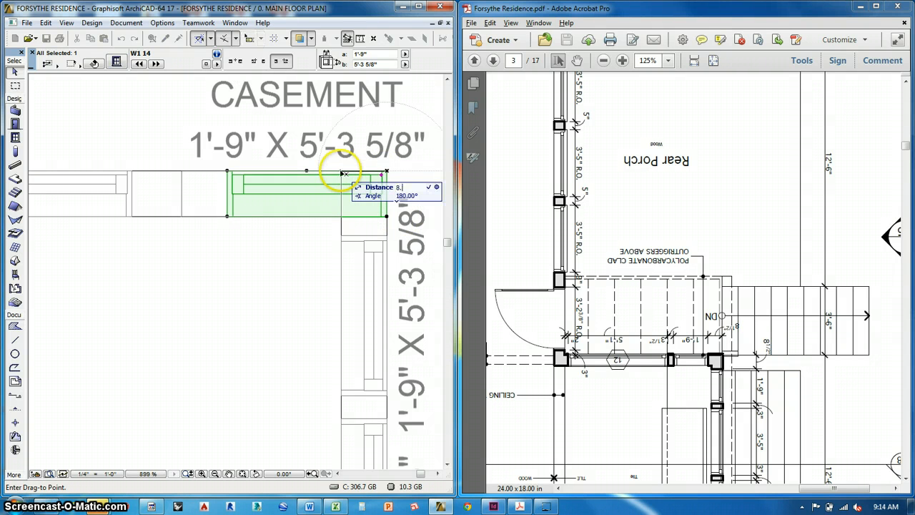
{"action": "left_click", "coordinate": [323, 173]}
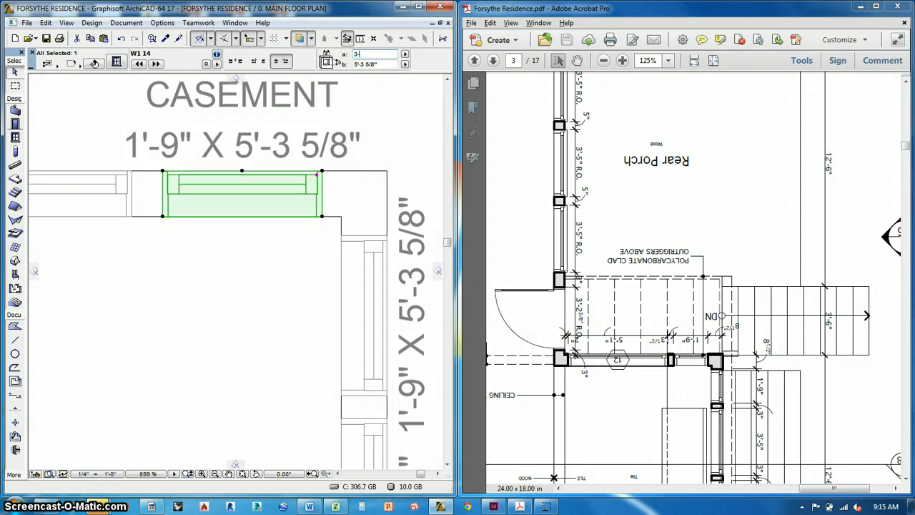
Try a width of 3'-1" for the selected casement window, undo the change and deselect the window
{"action": "type", "text": "1"}
{"action": "key", "text": "Return"}
{"action": "key", "text": "ctrl+z"}
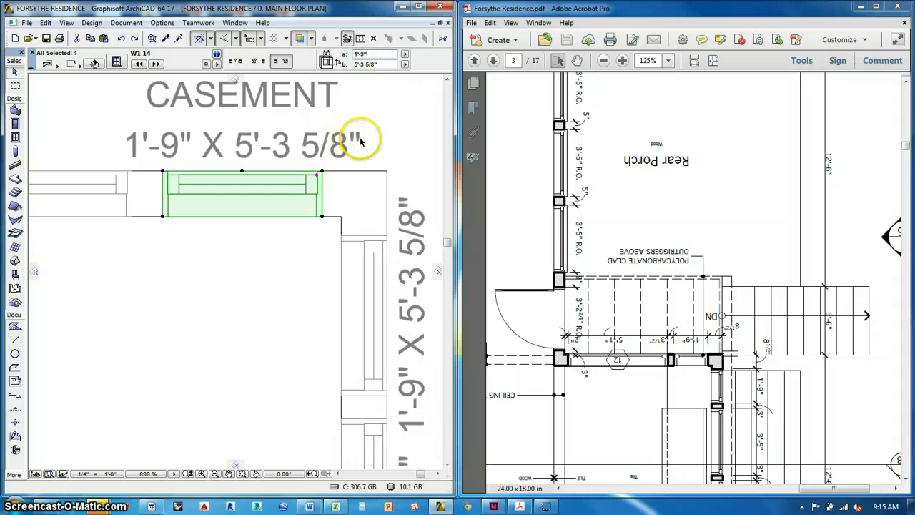
{"action": "left_click", "coordinate": [371, 140]}
Review the whole main floor plan and examine the sun room's window and wall dimensions on the PDF sheet
{"action": "scroll", "coordinate": [371, 150], "scroll_direction": "down", "scroll_amount": 2}
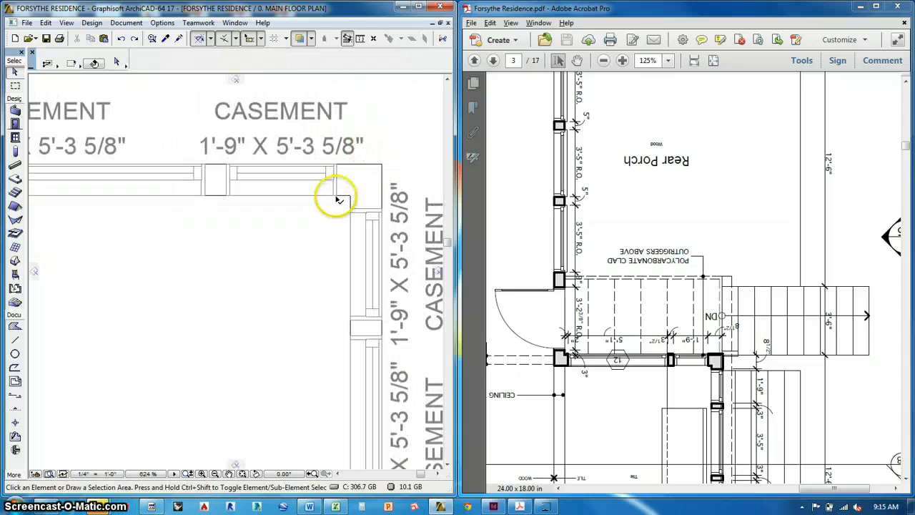
{"action": "left_click", "coordinate": [335, 195]}
{"action": "left_click", "coordinate": [338, 214]}
{"action": "scroll", "coordinate": [335, 219], "scroll_direction": "down", "scroll_amount": 6}
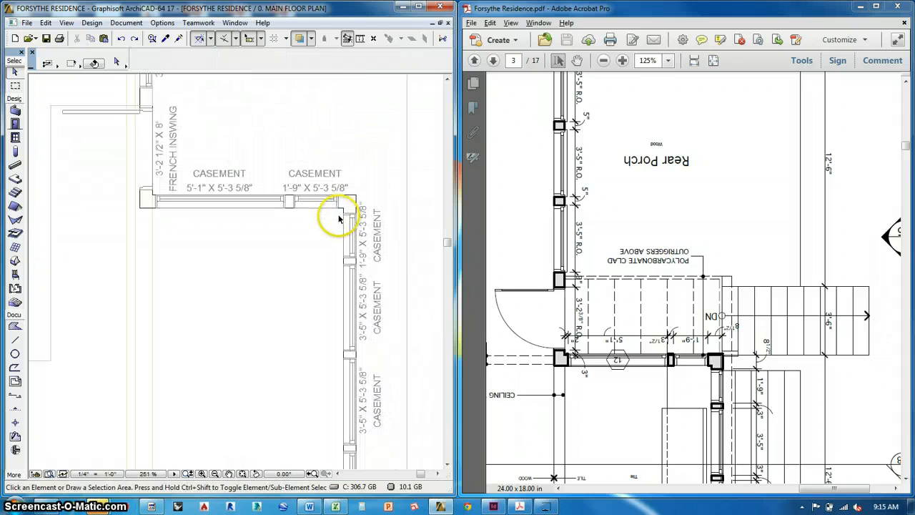
{"action": "middle_click_drag", "start_coordinate": [321, 255], "coordinate": [356, 232]}
{"action": "scroll", "coordinate": [364, 221], "scroll_direction": "down", "scroll_amount": 3}
{"action": "scroll", "coordinate": [411, 243], "scroll_direction": "down", "scroll_amount": 3}
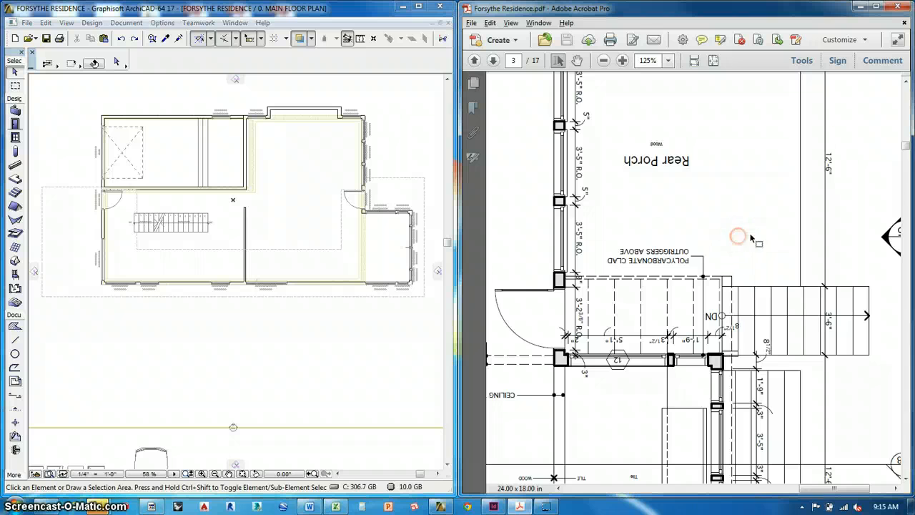
{"action": "scroll", "coordinate": [747, 240], "scroll_direction": "down", "scroll_amount": 5}
{"action": "scroll", "coordinate": [757, 234], "scroll_direction": "down", "scroll_amount": 1}
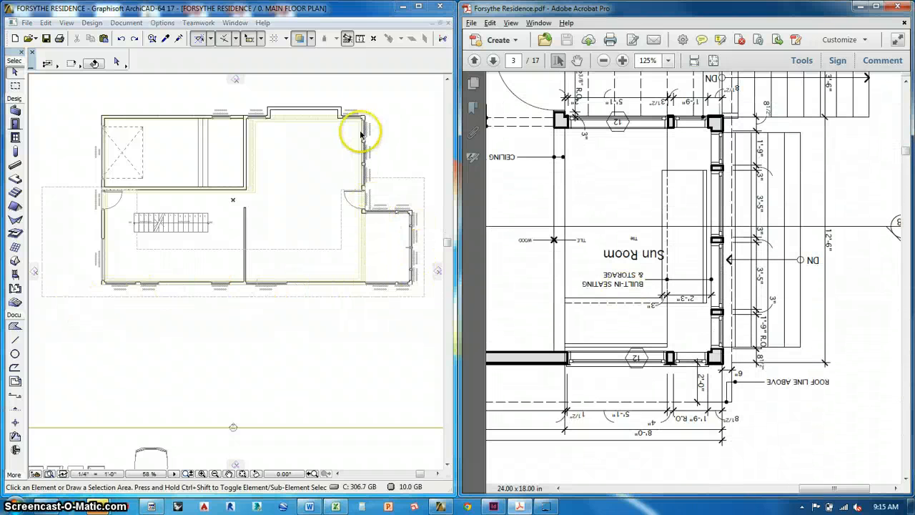
{"action": "scroll", "coordinate": [107, 286], "scroll_direction": "up", "scroll_amount": 1}
{"action": "scroll", "coordinate": [114, 290], "scroll_direction": "up", "scroll_amount": 1}
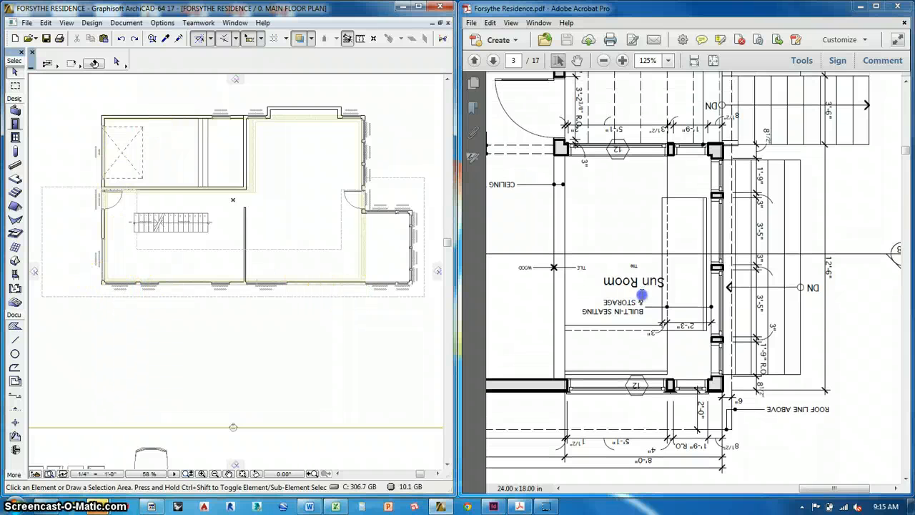
Show the East Elevation sheet on page 5 of the PDF and rotate the view 180 degrees so it reads upright
{"action": "scroll", "coordinate": [744, 304], "scroll_direction": "down", "scroll_amount": 8, "text": "ctrl"}
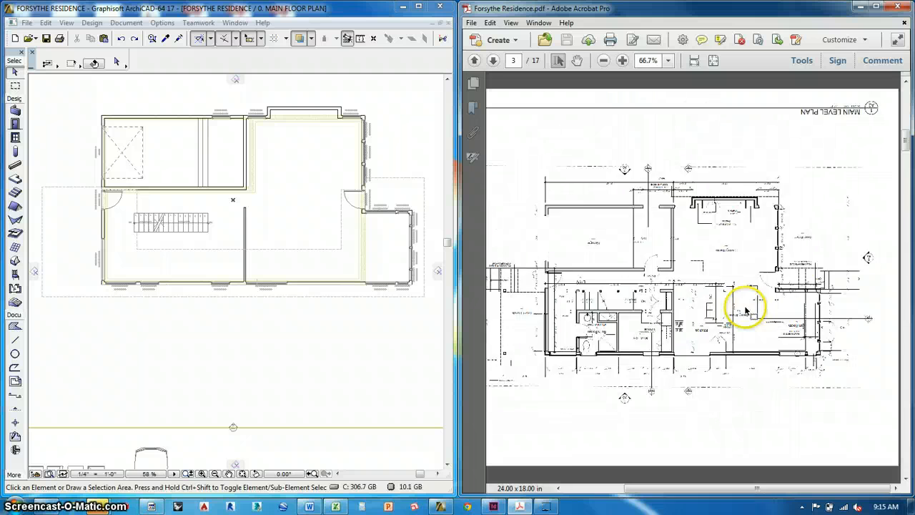
{"action": "scroll", "coordinate": [744, 303], "scroll_direction": "down", "scroll_amount": 3}
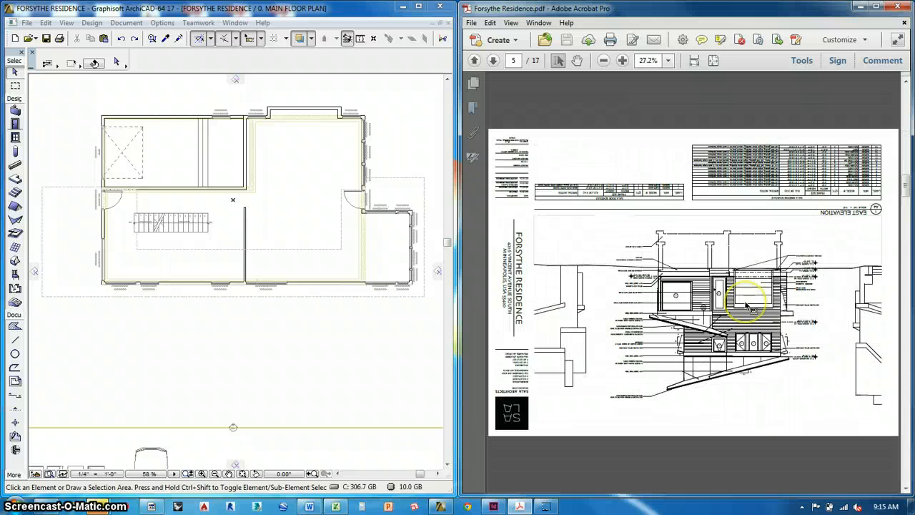
{"action": "left_click", "coordinate": [511, 22]}
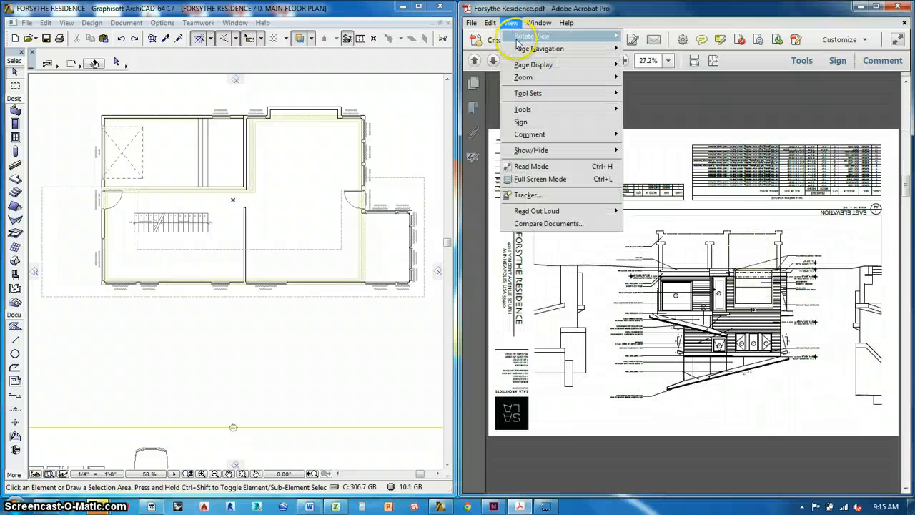
{"action": "mouse_move", "coordinate": [543, 45]}
{"action": "left_click", "coordinate": [650, 36]}
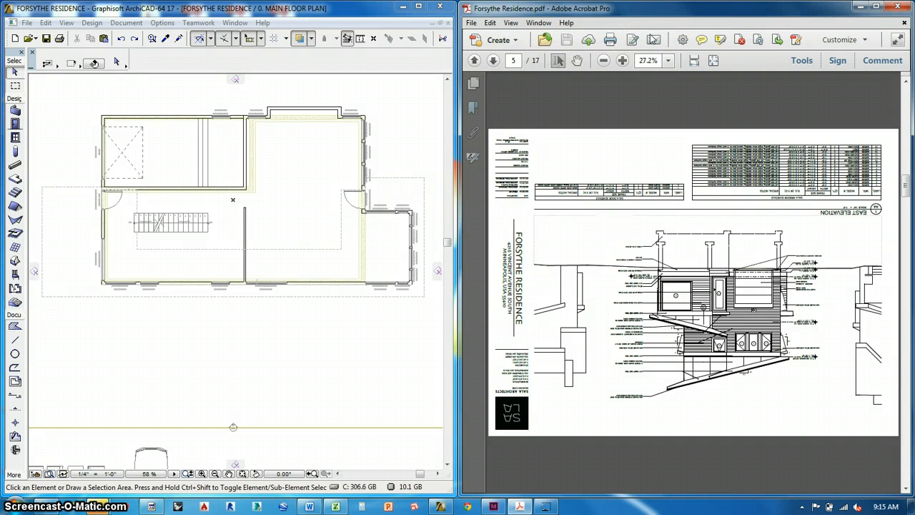
{"action": "left_click", "coordinate": [510, 22]}
{"action": "mouse_move", "coordinate": [609, 33]}
{"action": "left_click", "coordinate": [648, 41]}
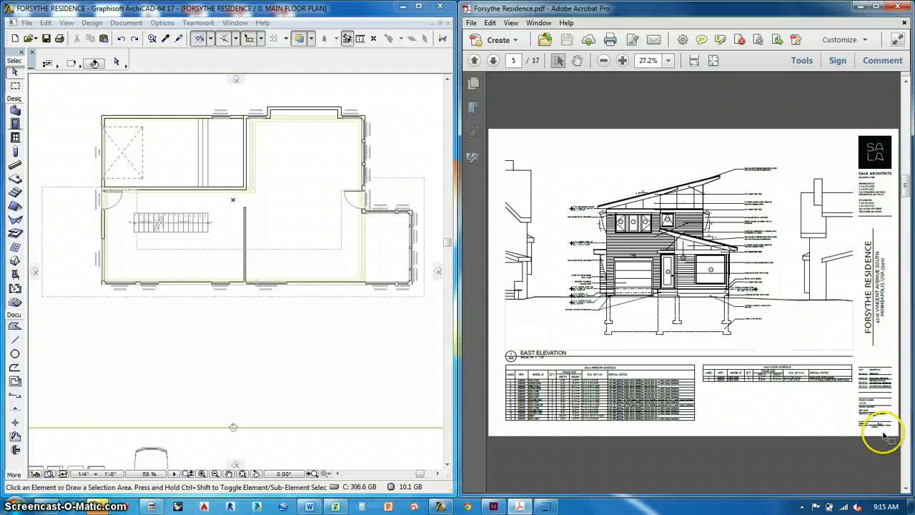
Examine the door and window labels on the East Elevation, especially the large window beside the entry door
{"action": "scroll", "coordinate": [883, 431], "scroll_direction": "up", "scroll_amount": 4, "text": "ctrl"}
{"action": "scroll", "coordinate": [884, 435], "scroll_direction": "down", "scroll_amount": 3, "text": "ctrl"}
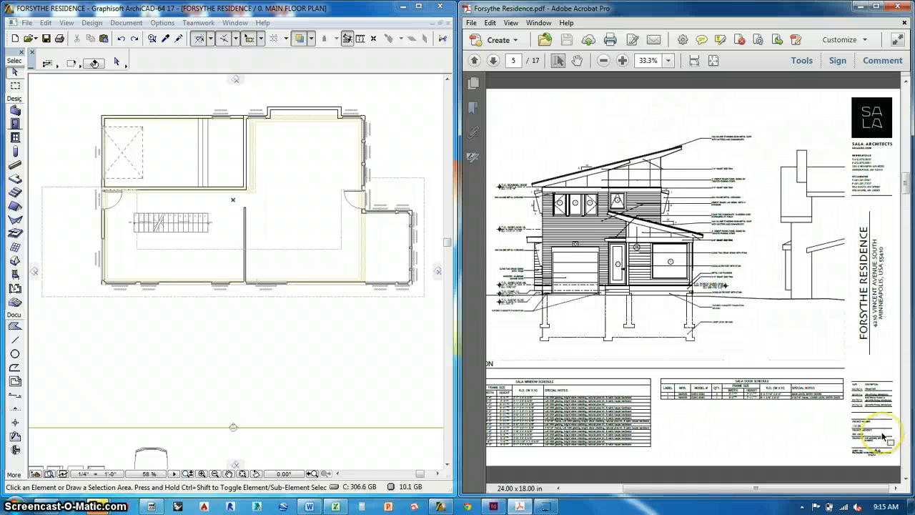
{"action": "scroll", "coordinate": [884, 436], "scroll_direction": "down", "scroll_amount": 1, "text": "ctrl"}
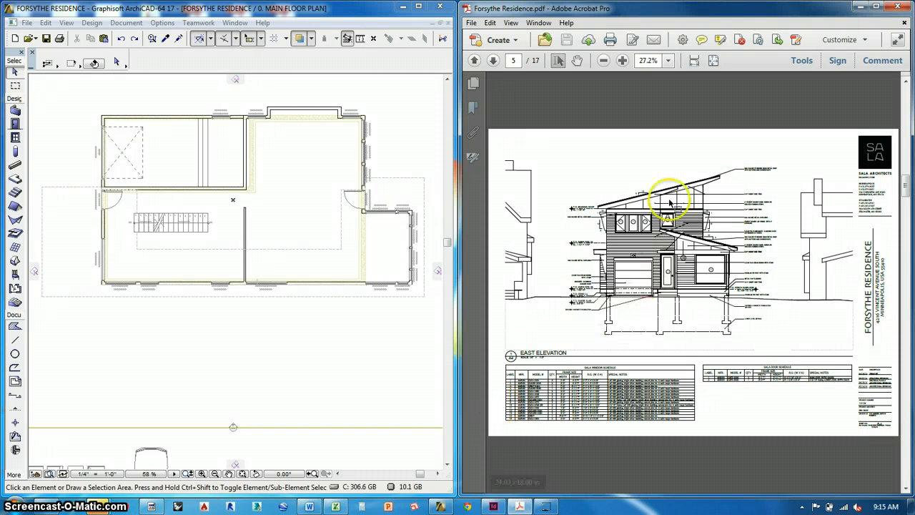
{"action": "scroll", "coordinate": [700, 257], "scroll_direction": "up", "scroll_amount": 5, "text": "ctrl"}
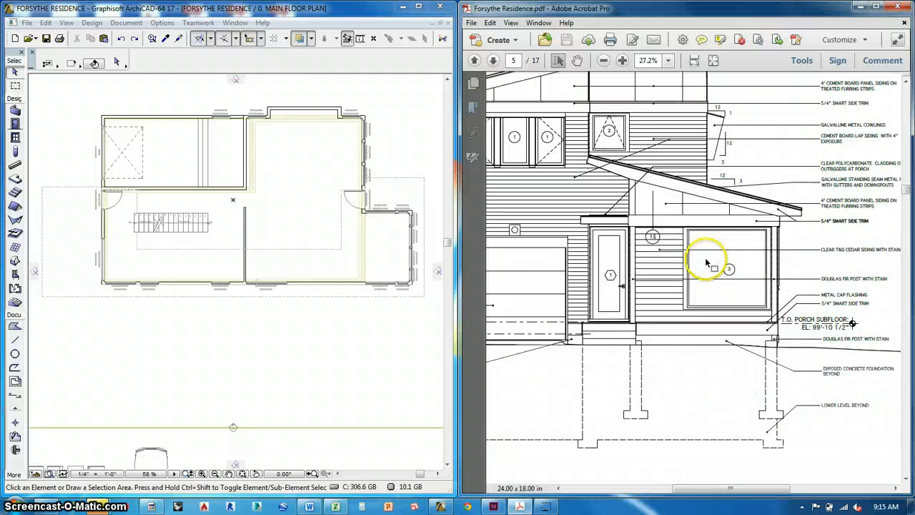
{"action": "scroll", "coordinate": [758, 295], "scroll_direction": "down", "scroll_amount": 1, "text": "ctrl"}
{"action": "scroll", "coordinate": [760, 296], "scroll_direction": "down", "scroll_amount": 1, "text": "ctrl"}
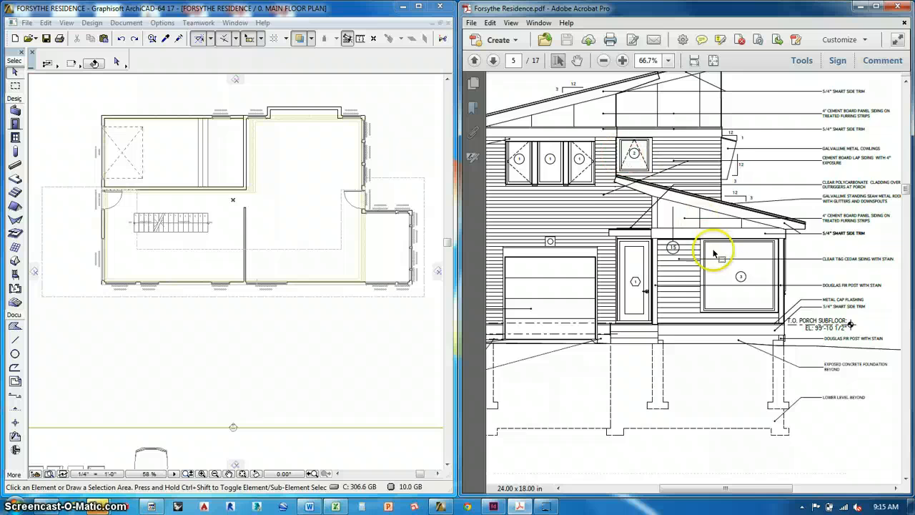
{"action": "scroll", "coordinate": [675, 302], "scroll_direction": "up", "scroll_amount": 2, "text": "ctrl"}
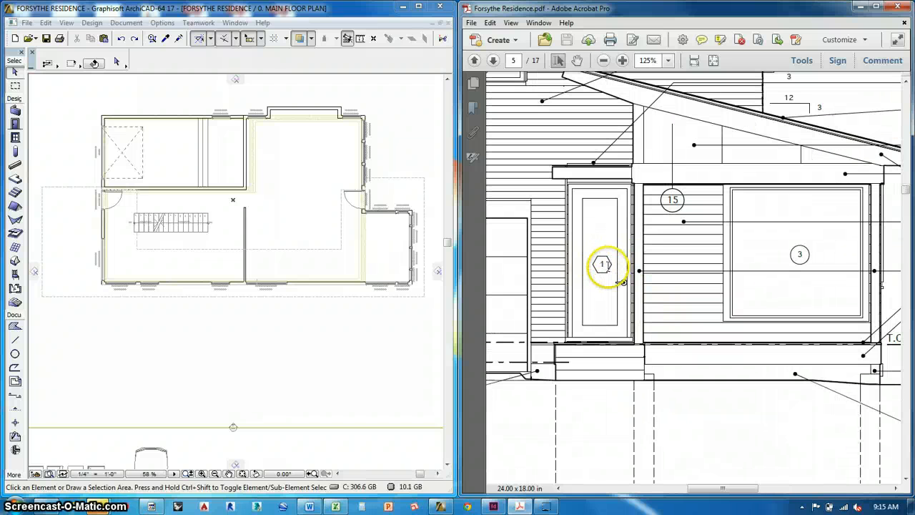
{"action": "scroll", "coordinate": [761, 282], "scroll_direction": "down", "scroll_amount": 2, "text": "ctrl"}
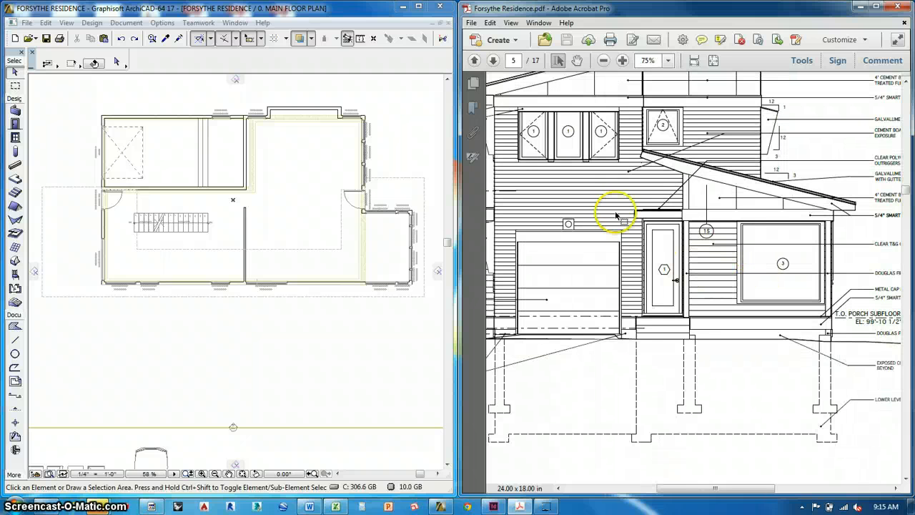
{"action": "scroll", "coordinate": [827, 302], "scroll_direction": "up", "scroll_amount": 3, "text": "ctrl"}
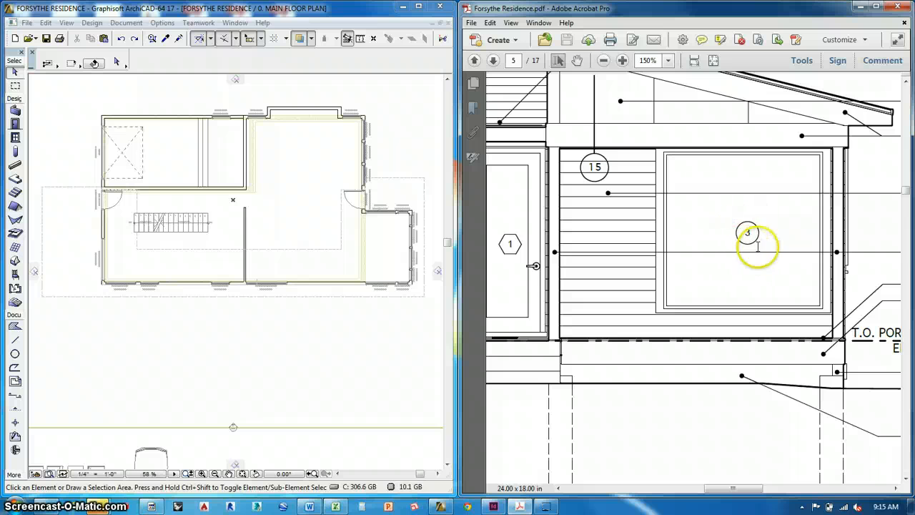
{"action": "scroll", "coordinate": [774, 271], "scroll_direction": "down", "scroll_amount": 2, "text": "ctrl"}
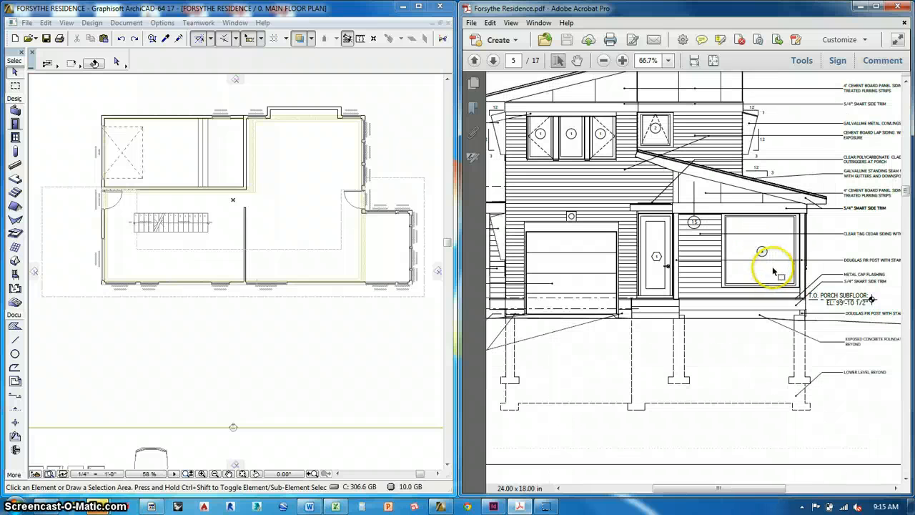
{"action": "scroll", "coordinate": [774, 270], "scroll_direction": "down", "scroll_amount": 2, "text": "ctrl"}
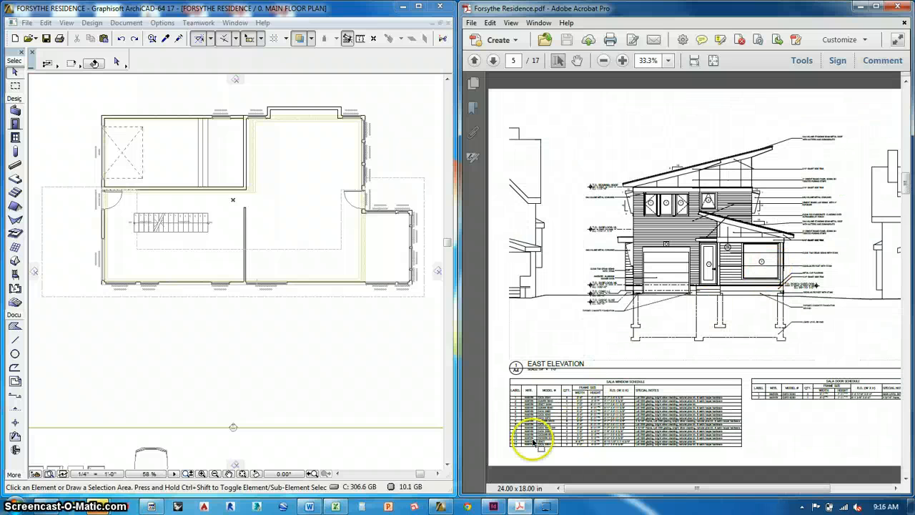
Look up the large porch window labelled 3 in the SALA window schedule and read its model, frame size and rough opening
{"action": "scroll", "coordinate": [535, 442], "scroll_direction": "up", "scroll_amount": 3, "text": "ctrl"}
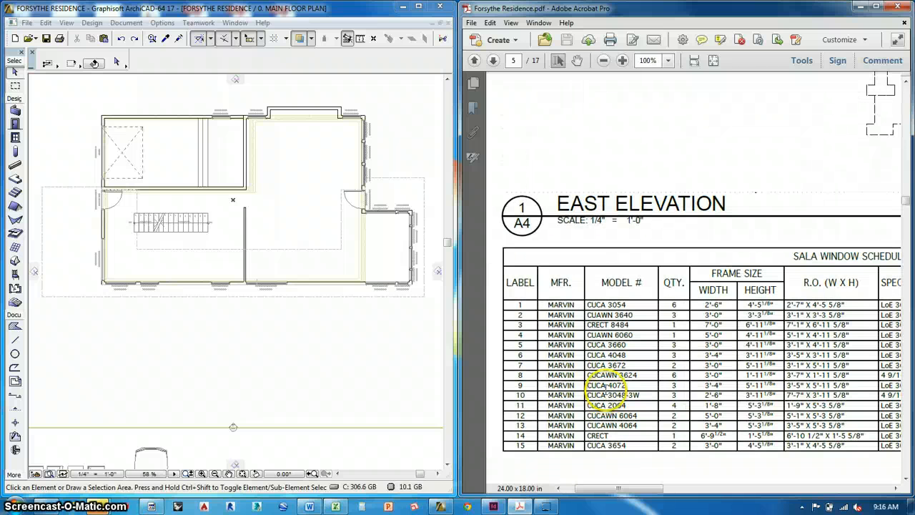
{"action": "scroll", "coordinate": [537, 351], "scroll_direction": "down", "scroll_amount": 3, "text": "ctrl"}
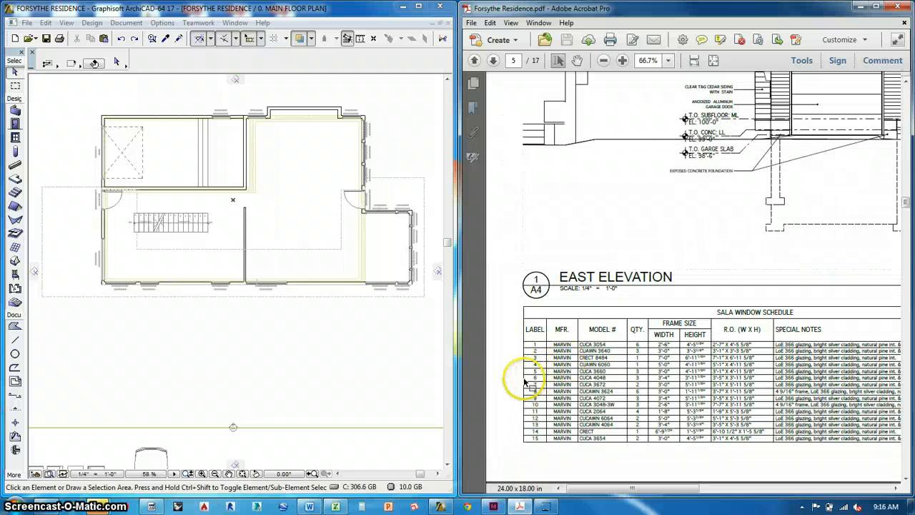
{"action": "scroll", "coordinate": [725, 276], "scroll_direction": "up", "scroll_amount": 7, "text": "ctrl"}
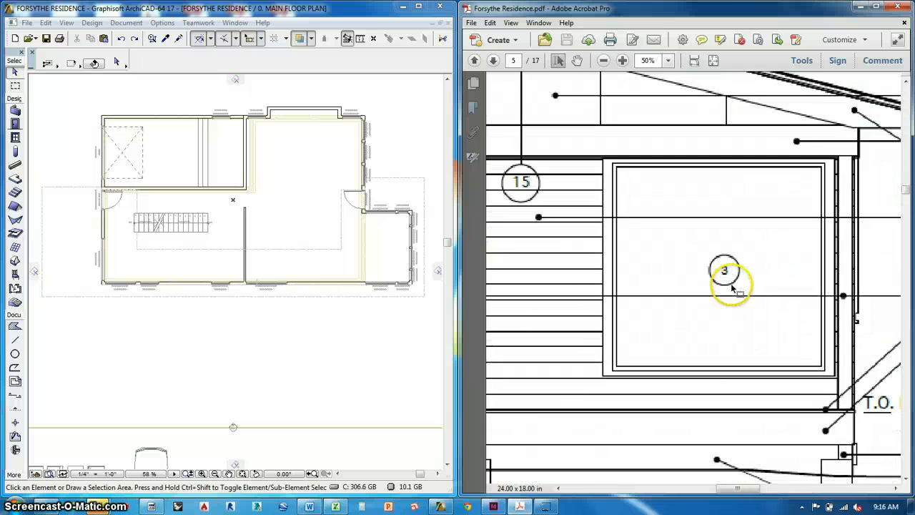
{"action": "scroll", "coordinate": [743, 282], "scroll_direction": "down", "scroll_amount": 8, "text": "ctrl"}
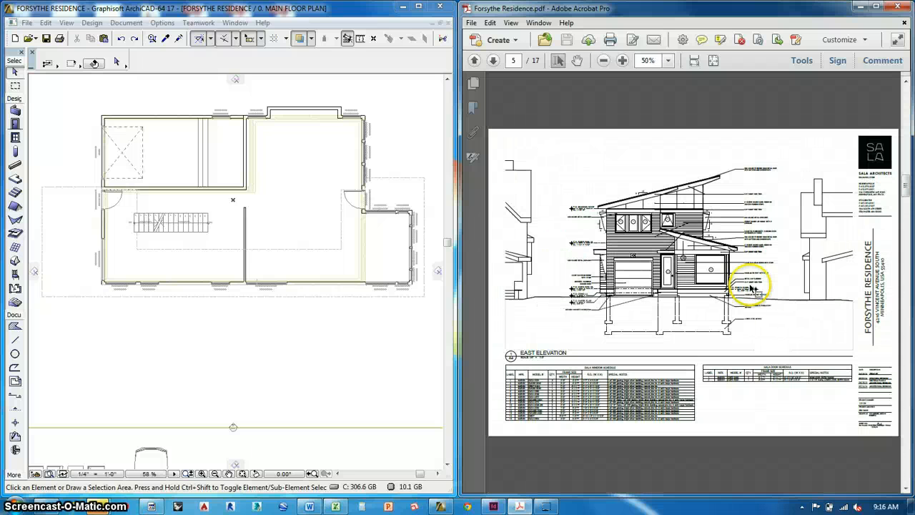
{"action": "scroll", "coordinate": [500, 419], "scroll_direction": "up", "scroll_amount": 4, "text": "ctrl"}
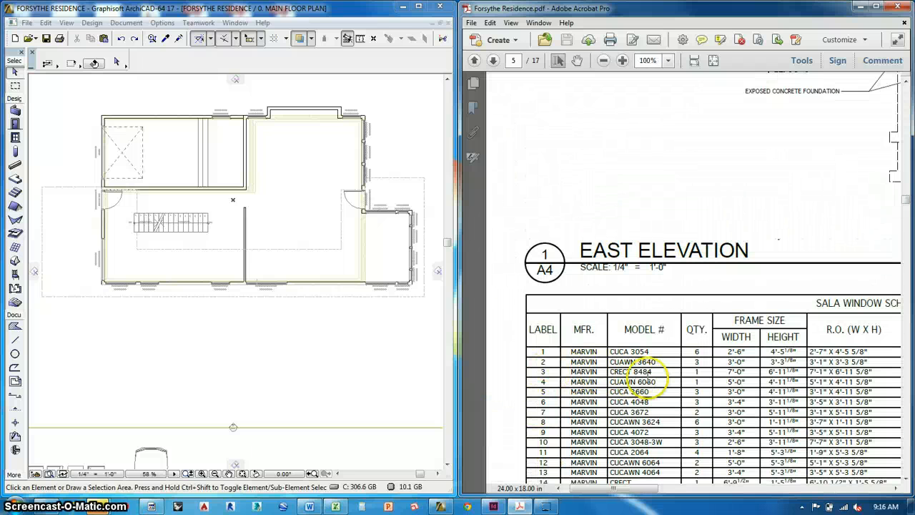
{"action": "scroll", "coordinate": [848, 379], "scroll_direction": "down", "scroll_amount": 1, "text": "ctrl"}
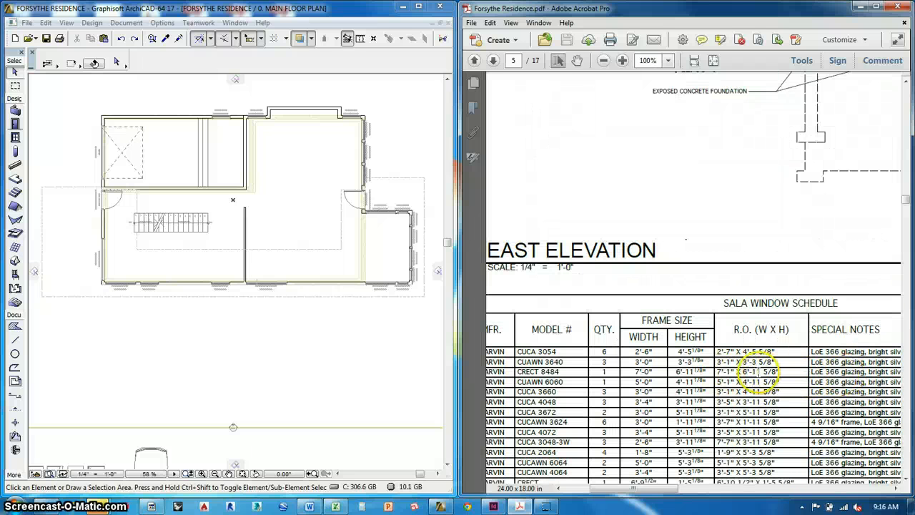
{"action": "scroll", "coordinate": [778, 375], "scroll_direction": "up", "scroll_amount": 1, "text": "ctrl"}
{"action": "scroll", "coordinate": [782, 377], "scroll_direction": "down", "scroll_amount": 2, "text": "ctrl"}
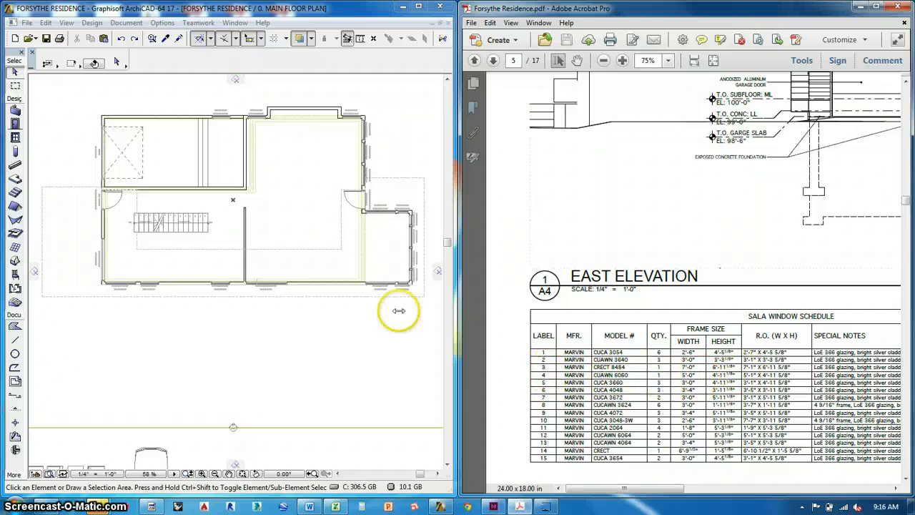
Switch to ArchiCAD and inspect the direct set window's size label on the main floor plan's front wall
{"action": "scroll", "coordinate": [93, 259], "scroll_direction": "up", "scroll_amount": 2}
{"action": "left_click", "coordinate": [92, 259]}
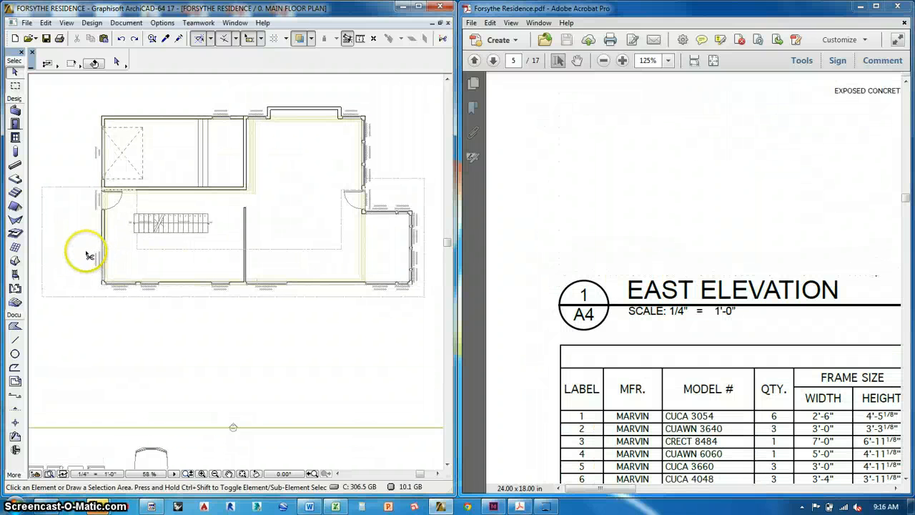
{"action": "scroll", "coordinate": [87, 256], "scroll_direction": "up", "scroll_amount": 3}
{"action": "scroll", "coordinate": [85, 256], "scroll_direction": "up", "scroll_amount": 5}
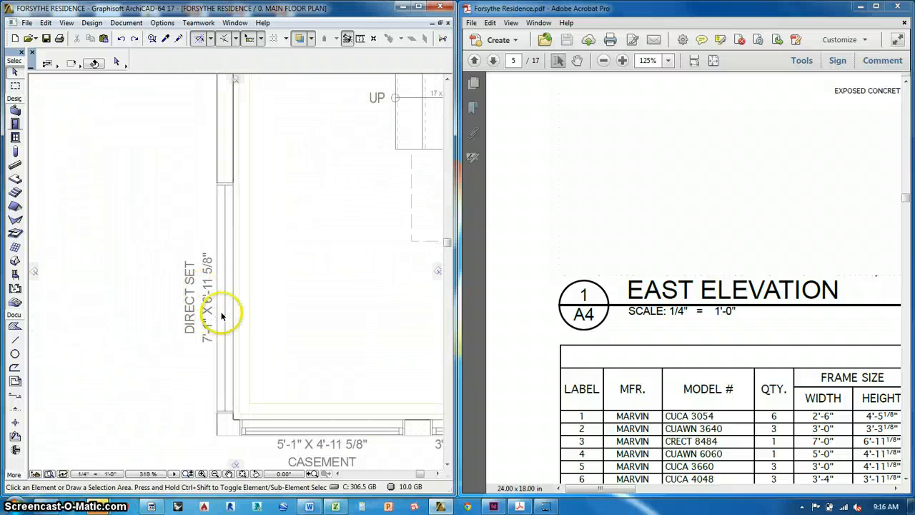
{"action": "scroll", "coordinate": [221, 310], "scroll_direction": "down", "scroll_amount": 3}
{"action": "scroll", "coordinate": [153, 277], "scroll_direction": "down", "scroll_amount": 5}
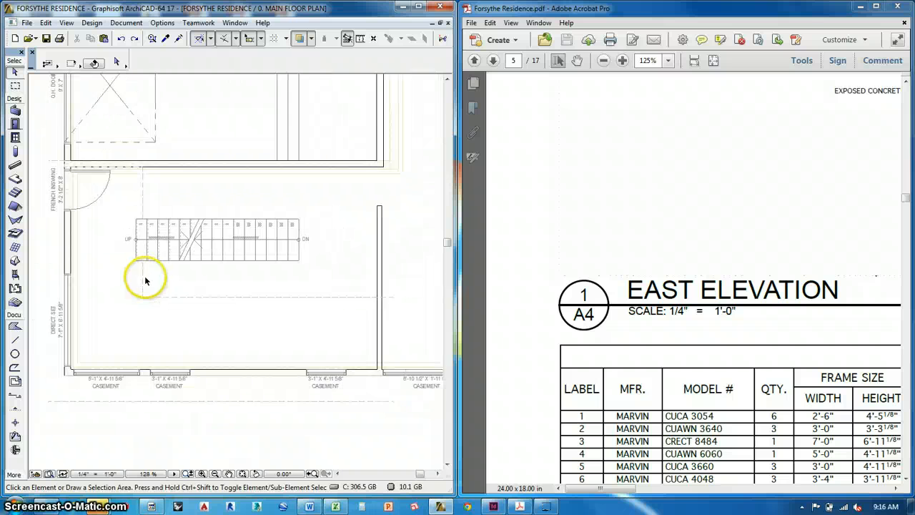
{"action": "scroll", "coordinate": [312, 272], "scroll_direction": "down", "scroll_amount": 2}
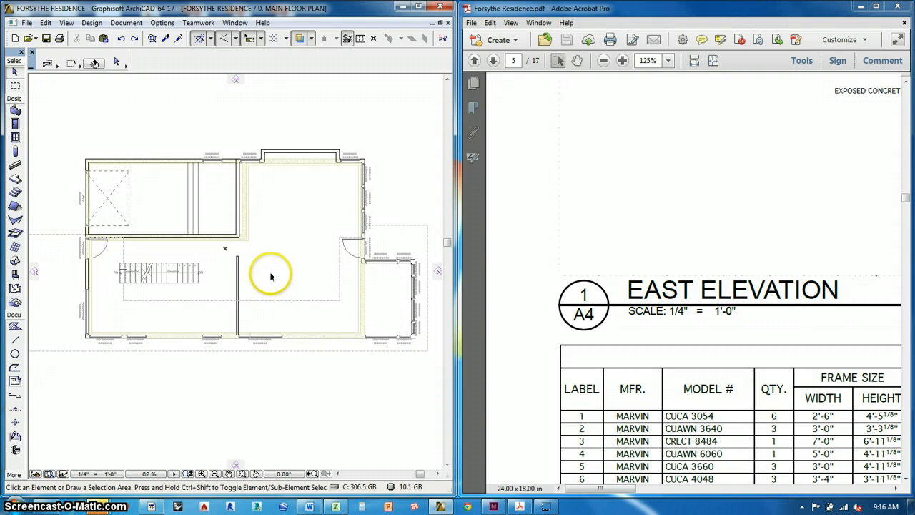
Open the upper floor plan in ArchiCAD and bring the whole storey into view
{"action": "key", "text": "ctrl+Up"}
{"action": "scroll", "coordinate": [236, 316], "scroll_direction": "up", "scroll_amount": 2}
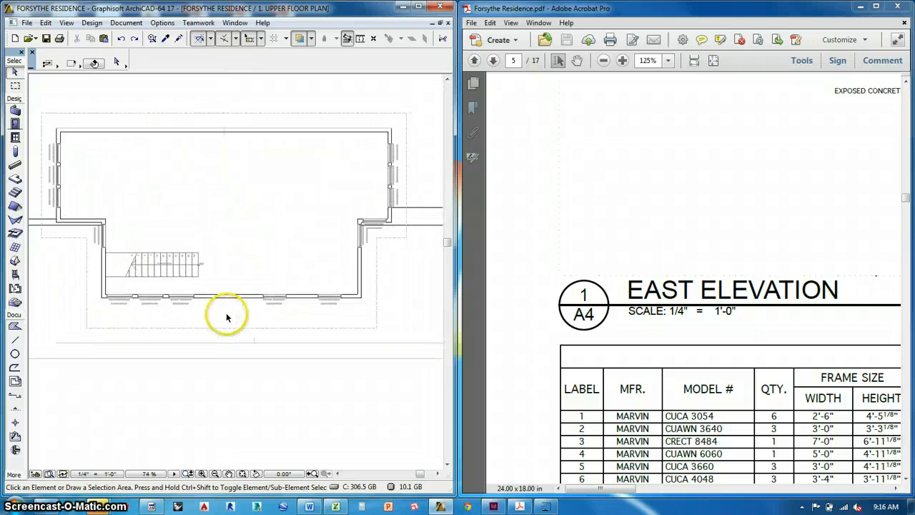
{"action": "middle_click_drag", "start_coordinate": [237, 242], "coordinate": [238, 287]}
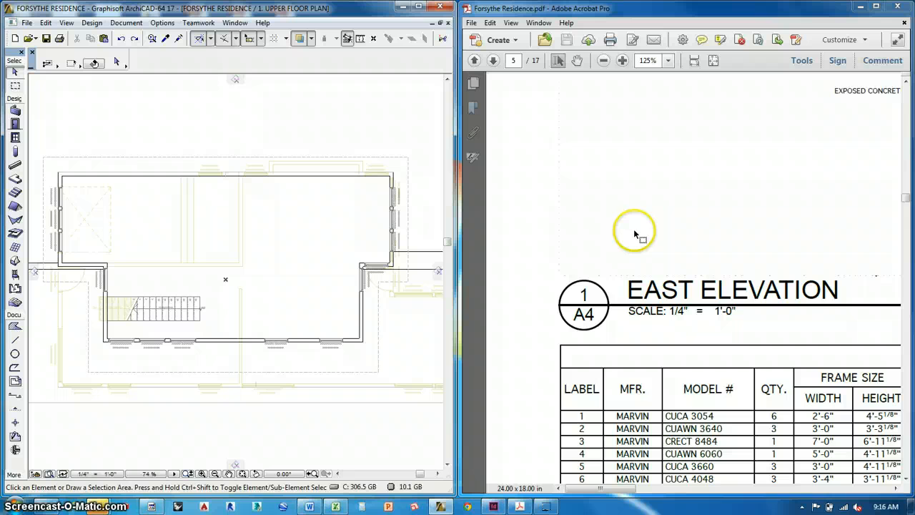
Switch to the PDF and show the Upper Level Plan sheet on page 4
{"action": "scroll", "coordinate": [635, 234], "scroll_direction": "down", "scroll_amount": 5, "text": "ctrl"}
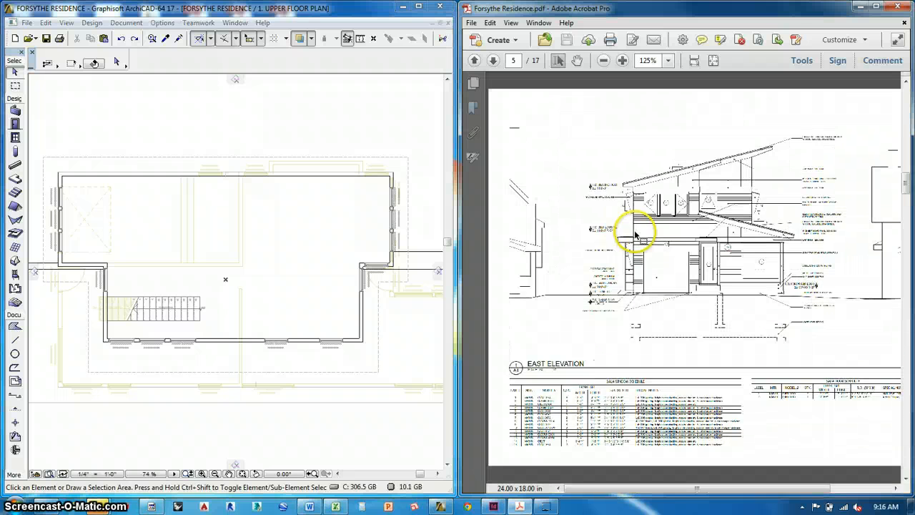
{"action": "scroll", "coordinate": [635, 235], "scroll_direction": "down", "scroll_amount": 2}
{"action": "scroll", "coordinate": [635, 234], "scroll_direction": "up", "scroll_amount": 2}
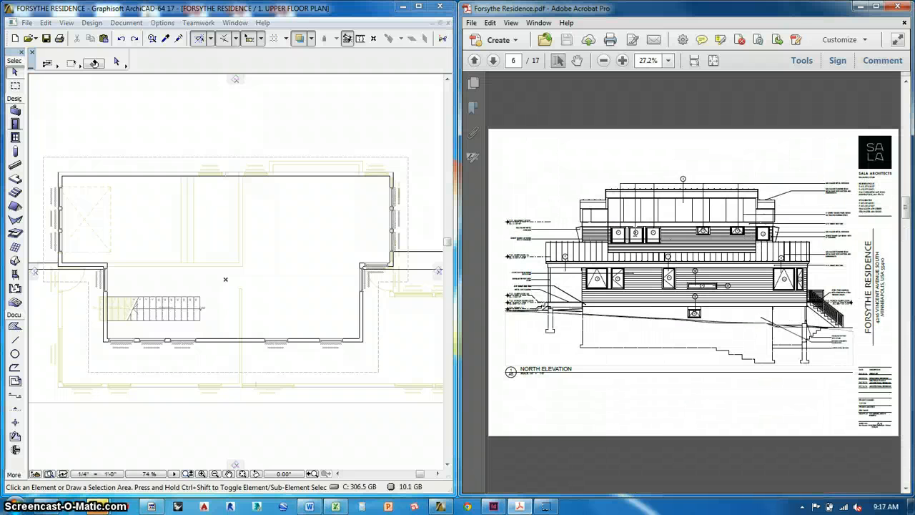
{"action": "scroll", "coordinate": [635, 235], "scroll_direction": "up", "scroll_amount": 2}
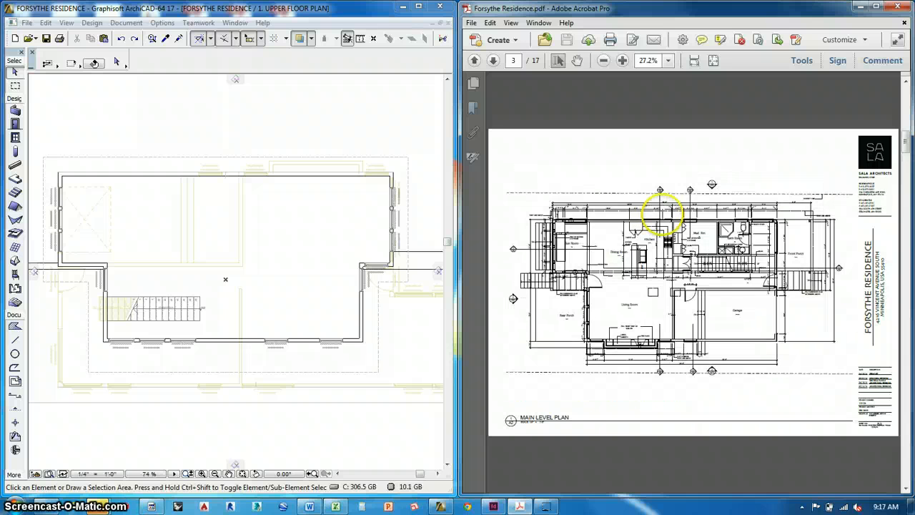
{"action": "scroll", "coordinate": [661, 214], "scroll_direction": "down", "scroll_amount": 2}
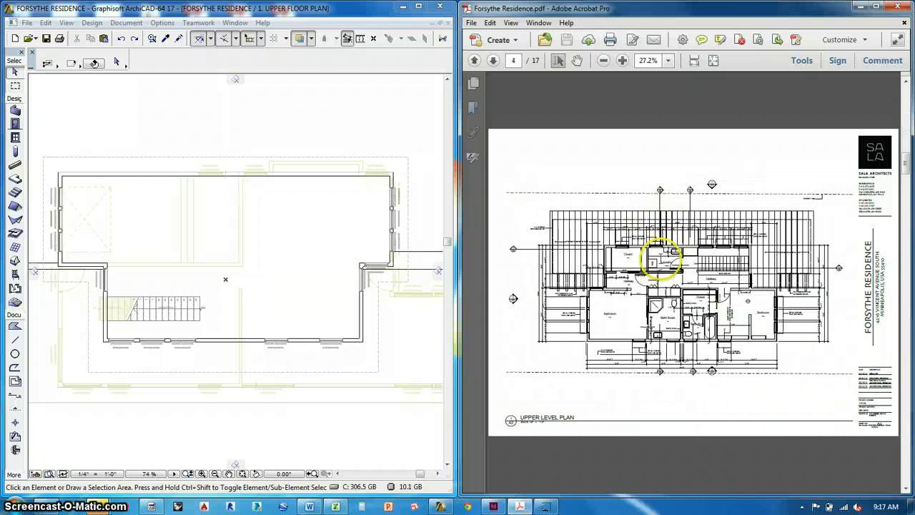
Examine the window openings and spacing dimensions along the bedroom and bathroom exterior wall on the Upper Level Plan
{"action": "scroll", "coordinate": [658, 259], "scroll_direction": "up", "scroll_amount": 2, "text": "ctrl"}
{"action": "scroll", "coordinate": [655, 252], "scroll_direction": "down", "scroll_amount": 1, "text": "ctrl"}
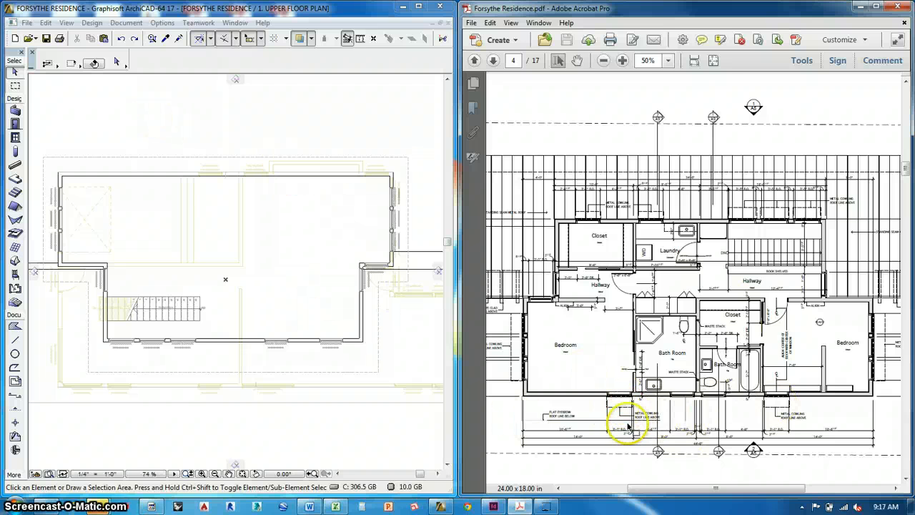
{"action": "scroll", "coordinate": [628, 427], "scroll_direction": "up", "scroll_amount": 4, "text": "ctrl"}
{"action": "scroll", "coordinate": [627, 379], "scroll_direction": "down", "scroll_amount": 2, "text": "ctrl"}
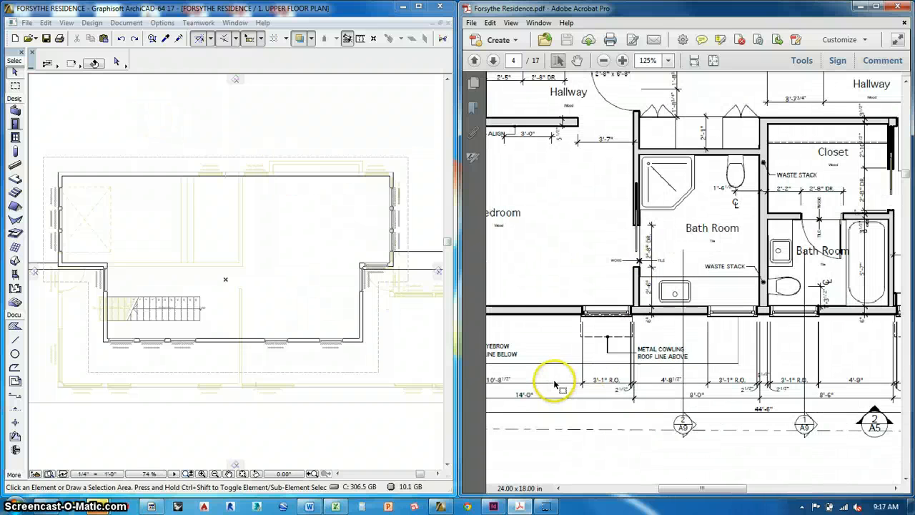
{"action": "scroll", "coordinate": [695, 384], "scroll_direction": "down", "scroll_amount": 1, "text": "ctrl"}
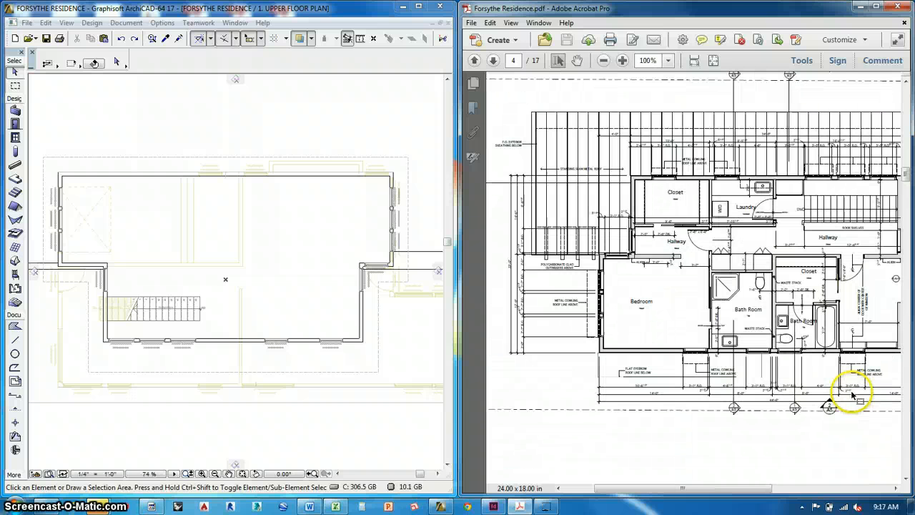
{"action": "scroll", "coordinate": [637, 403], "scroll_direction": "down", "scroll_amount": 1, "text": "ctrl"}
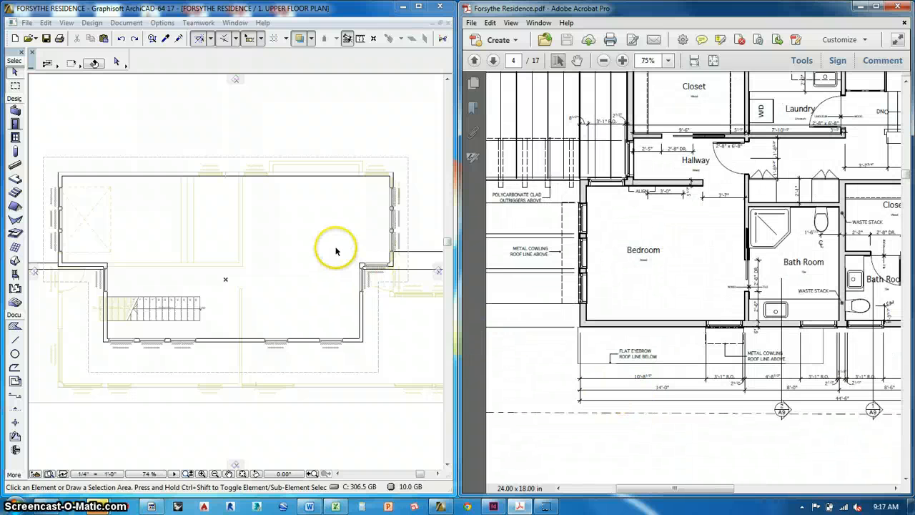
Start the Window tool with the settings of the 3'-1" x 3'-3 5/8" casement window in the short wall below the plan's right-hand notch
{"action": "scroll", "coordinate": [393, 229], "scroll_direction": "down", "scroll_amount": 1}
{"action": "scroll", "coordinate": [361, 253], "scroll_direction": "up", "scroll_amount": 5}
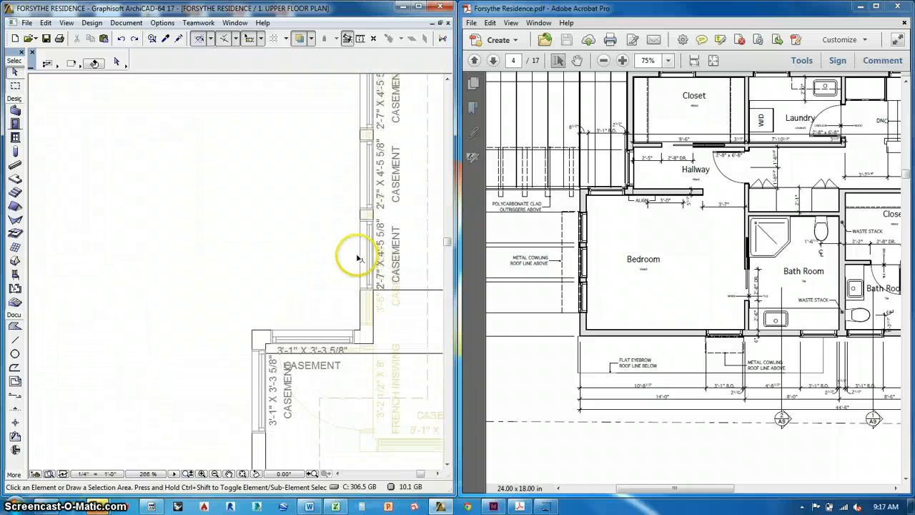
{"action": "left_click", "coordinate": [251, 413]}
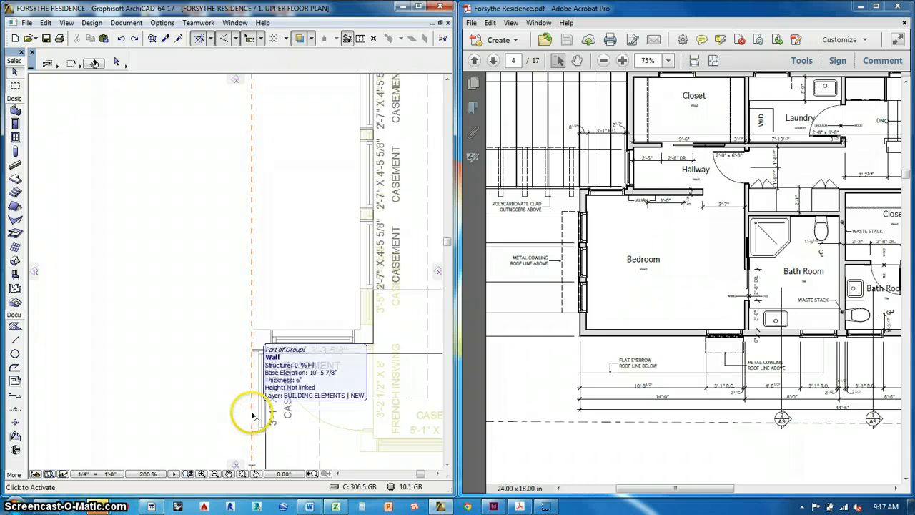
{"action": "left_click", "coordinate": [251, 414]}
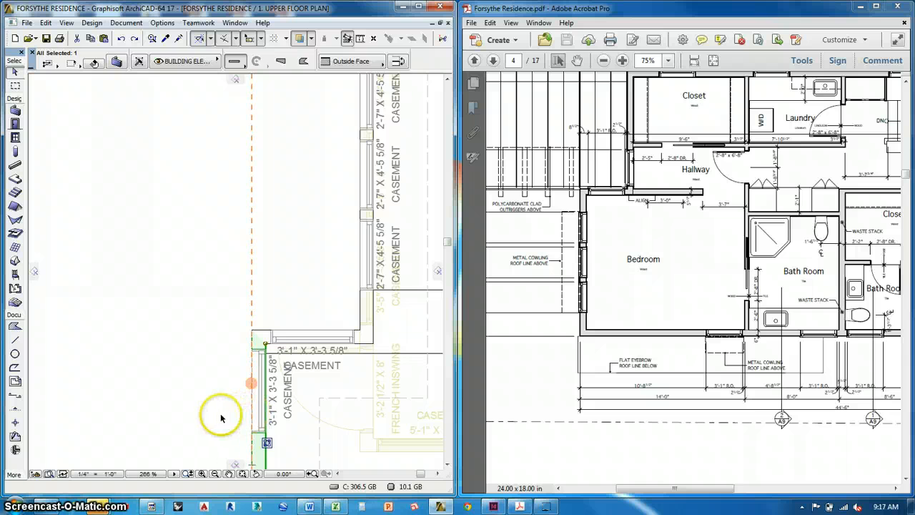
{"action": "left_click", "coordinate": [233, 430]}
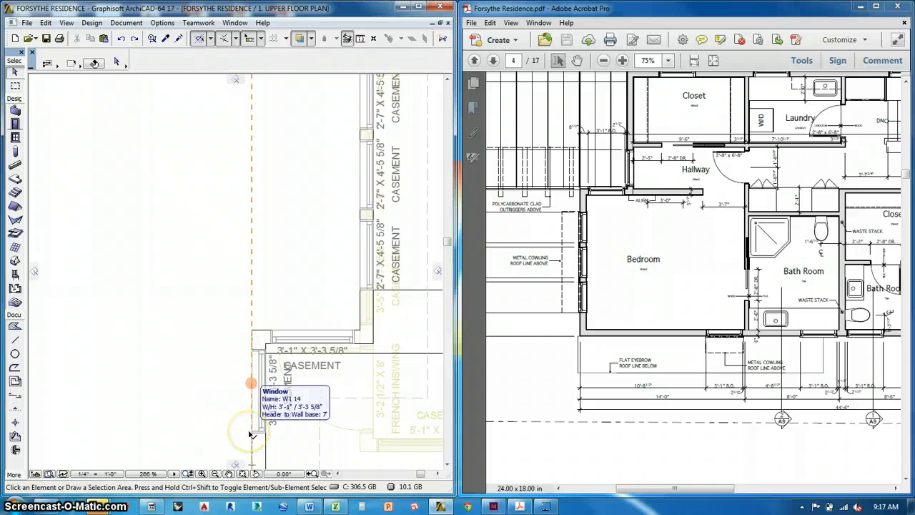
{"action": "left_click", "coordinate": [251, 434]}
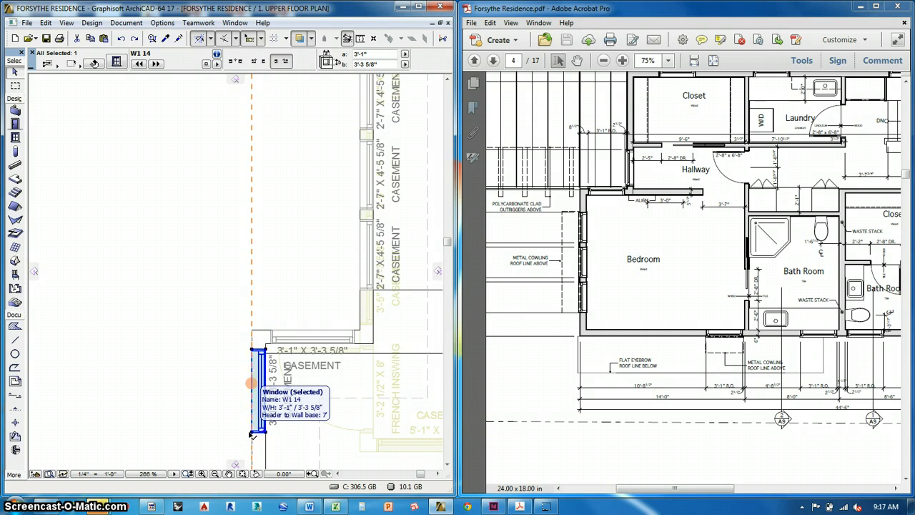
{"action": "left_click", "coordinate": [252, 432]}
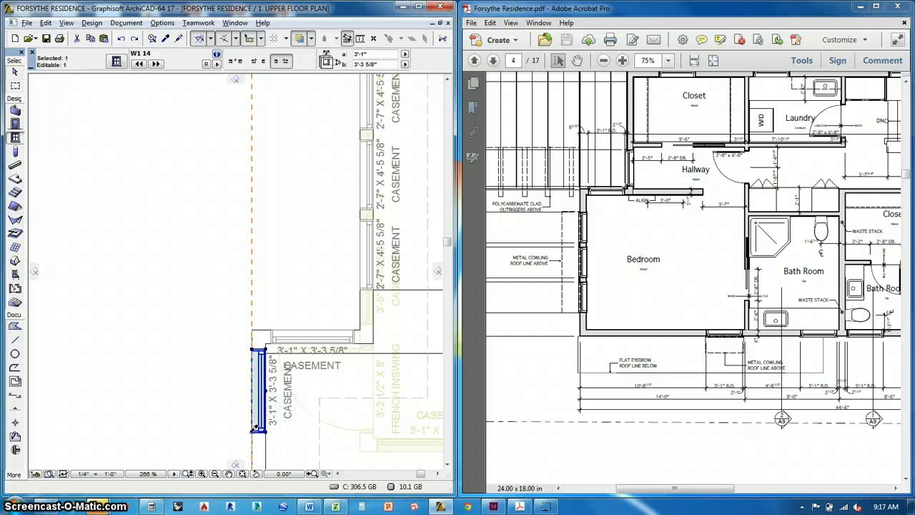
{"action": "key", "text": "Escape"}
Place a 3'-1" x 3'-3 5/8" casement window by its opposite side at the right-hand inside corner of the plan's upper exterior wall
{"action": "scroll", "coordinate": [376, 399], "scroll_direction": "down", "scroll_amount": 5}
{"action": "middle_click_drag", "start_coordinate": [314, 284], "coordinate": [263, 329]}
{"action": "scroll", "coordinate": [298, 304], "scroll_direction": "up", "scroll_amount": 2}
{"action": "scroll", "coordinate": [299, 305], "scroll_direction": "up", "scroll_amount": 2}
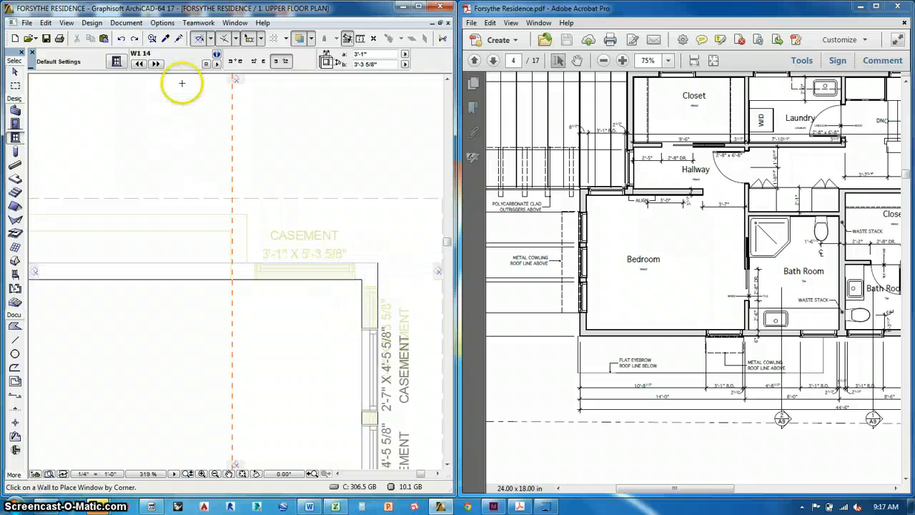
{"action": "left_click", "coordinate": [259, 62]}
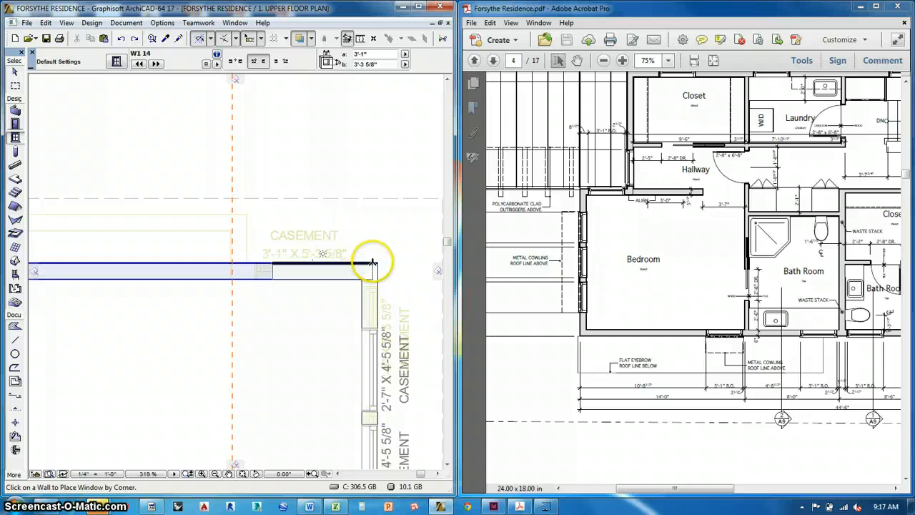
{"action": "left_click", "coordinate": [361, 268]}
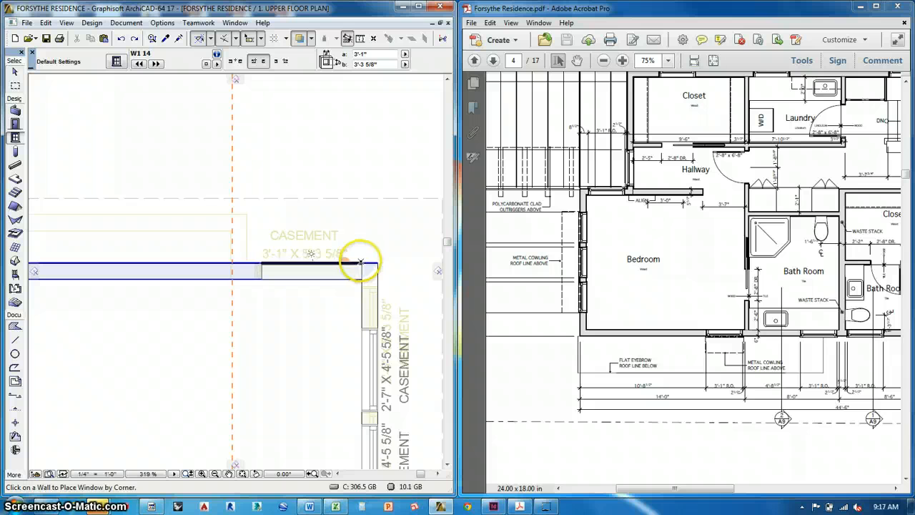
{"action": "left_click", "coordinate": [360, 262]}
{"action": "left_click", "coordinate": [363, 225]}
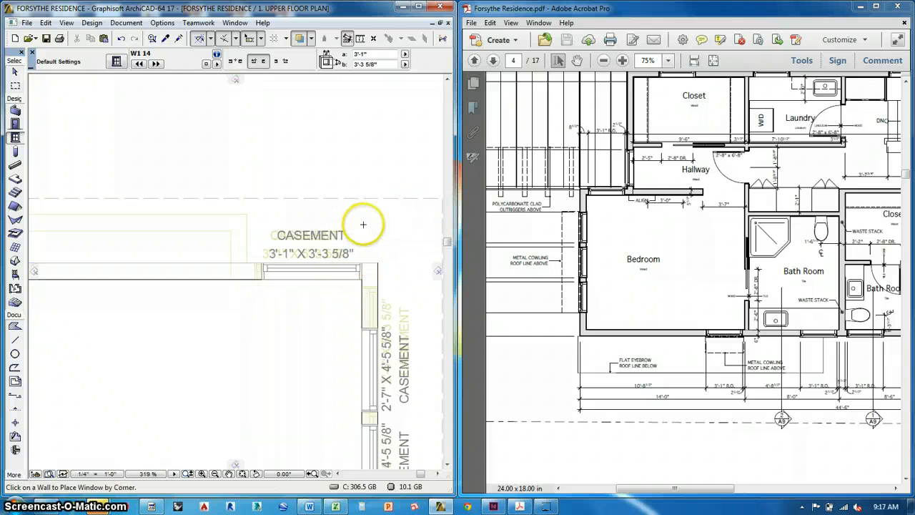
Show the right-hand bedroom's window dimensions on the PDF plan and move the new casement window to the wall's outside corner
{"action": "scroll", "coordinate": [361, 252], "scroll_direction": "down", "scroll_amount": 3}
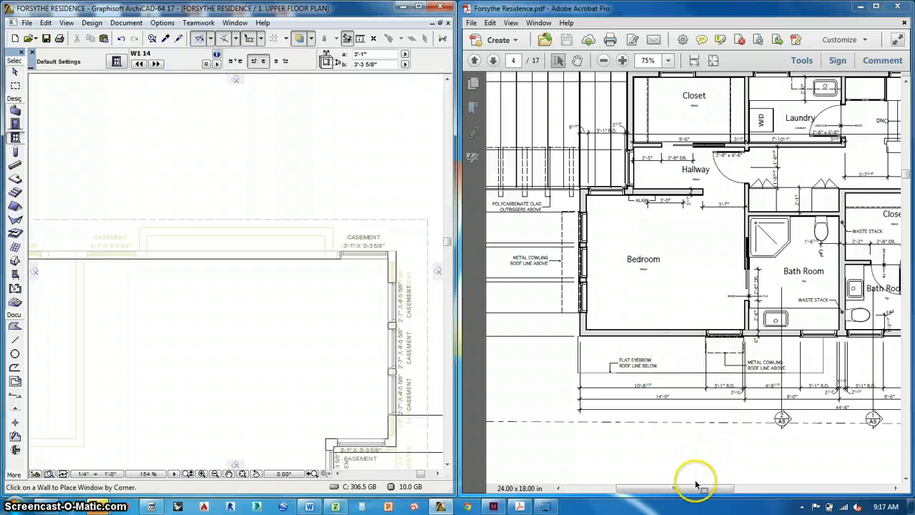
{"action": "left_click_drag", "start_coordinate": [697, 488], "coordinate": [776, 488]}
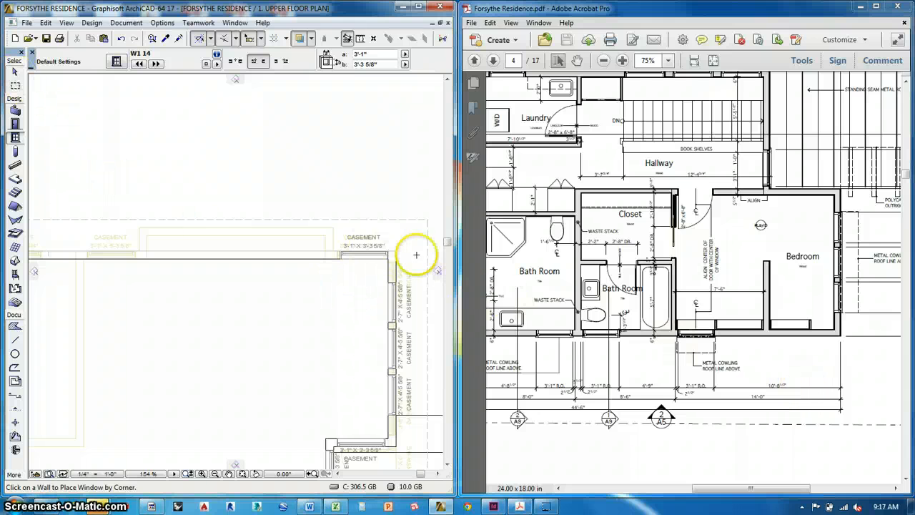
{"action": "scroll", "coordinate": [389, 255], "scroll_direction": "up", "scroll_amount": 2}
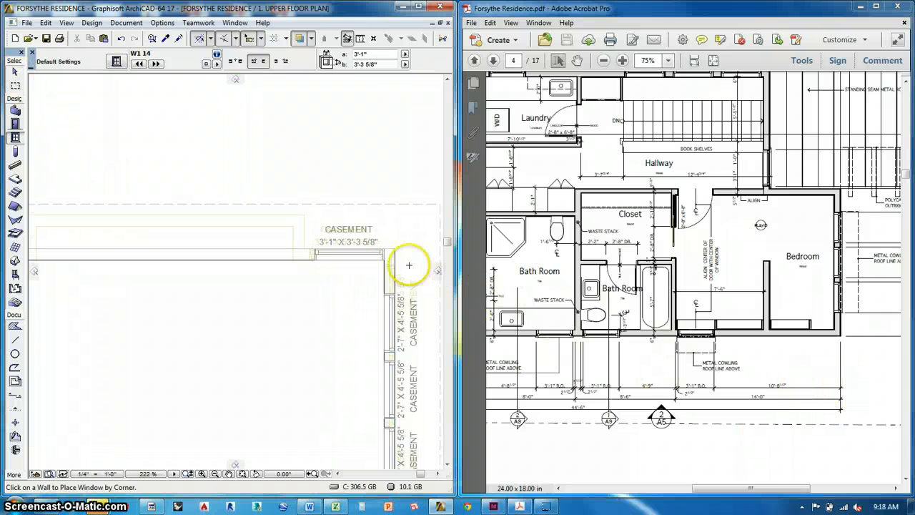
{"action": "left_click", "coordinate": [384, 250]}
{"action": "left_click_drag", "start_coordinate": [384, 250], "coordinate": [396, 255]}
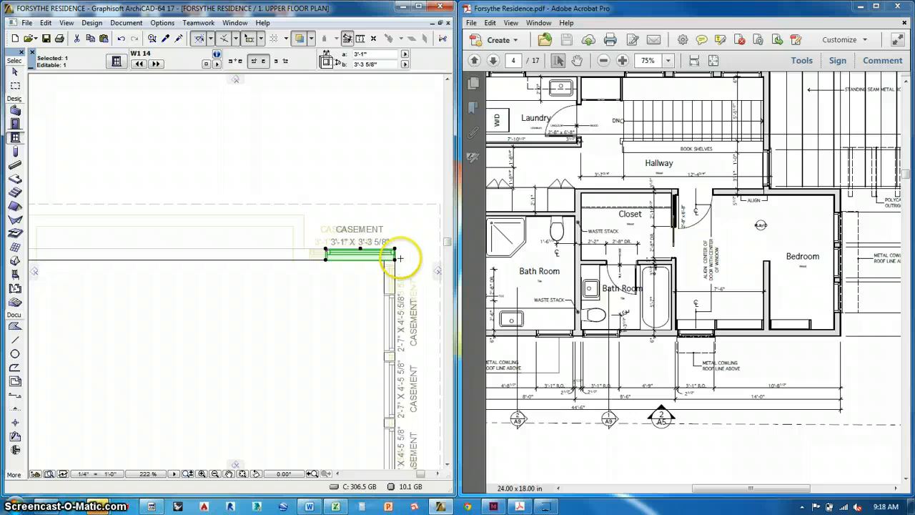
Move the casement window 10'-8 1/2" along the upper exterior wall, away from the outside corner
{"action": "key", "text": "ctrl+d"}
{"action": "left_click", "coordinate": [396, 254]}
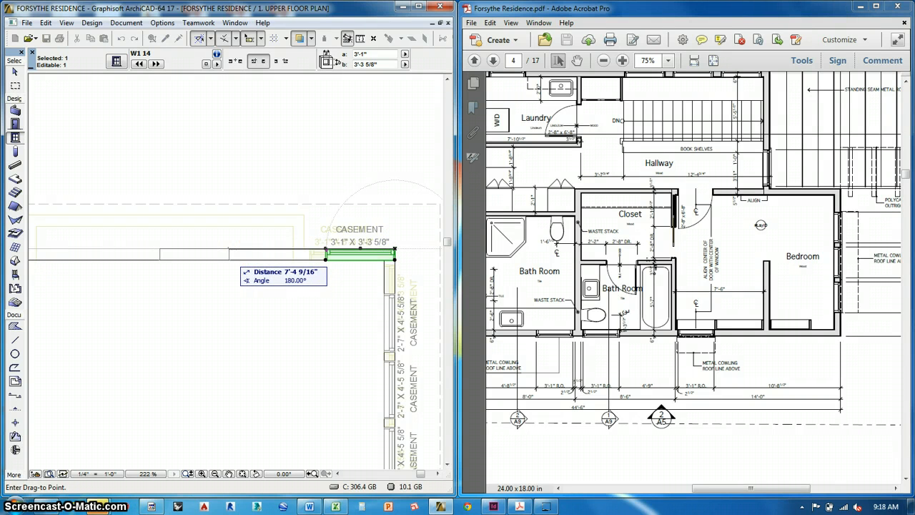
{"action": "type", "text": "10'-8 1/"}
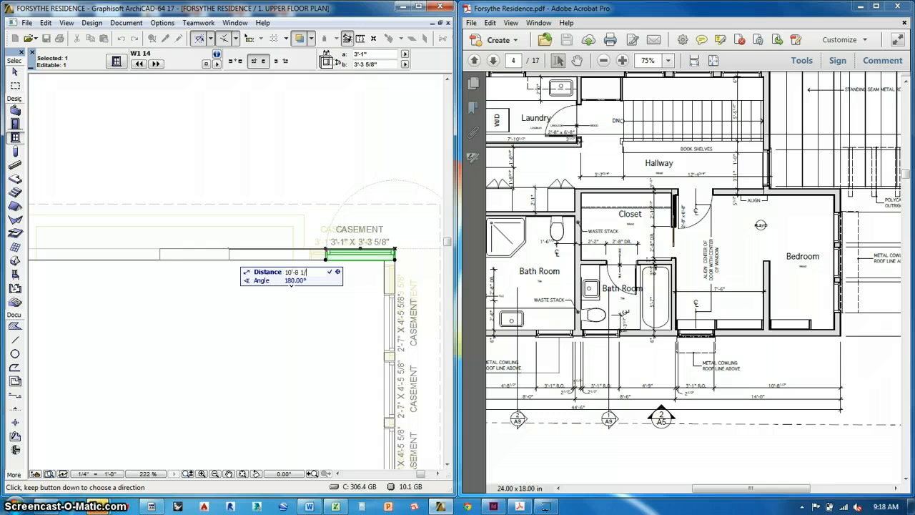
{"action": "type", "text": "2\""}
{"action": "key", "text": "Return"}
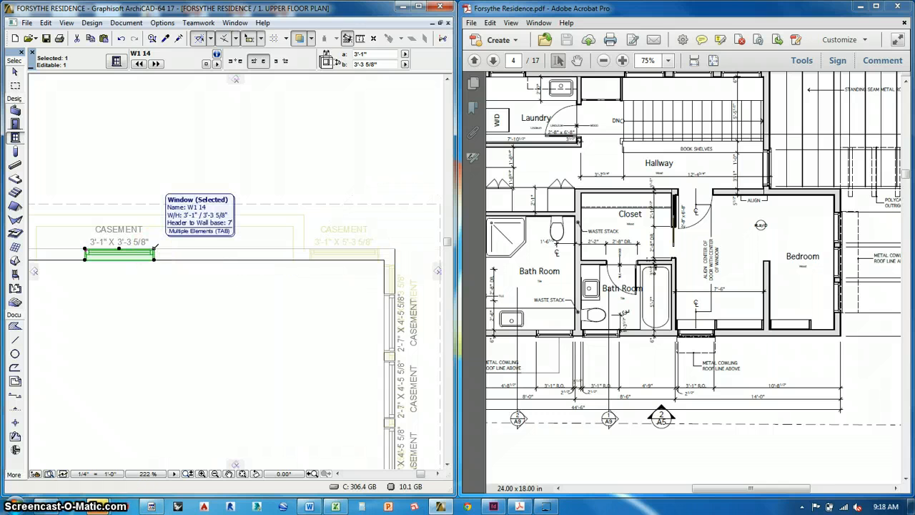
Copy the bedroom casement window along the wall by its own width and move the copy a further 4'-9" for the first bathroom
{"action": "scroll", "coordinate": [292, 335], "scroll_direction": "down", "scroll_amount": 4}
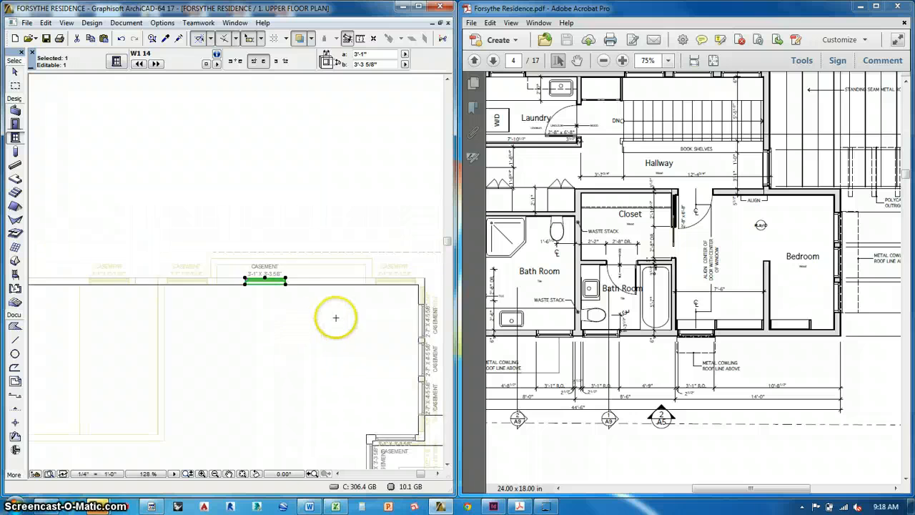
{"action": "middle_click_drag", "start_coordinate": [377, 320], "coordinate": [382, 319]}
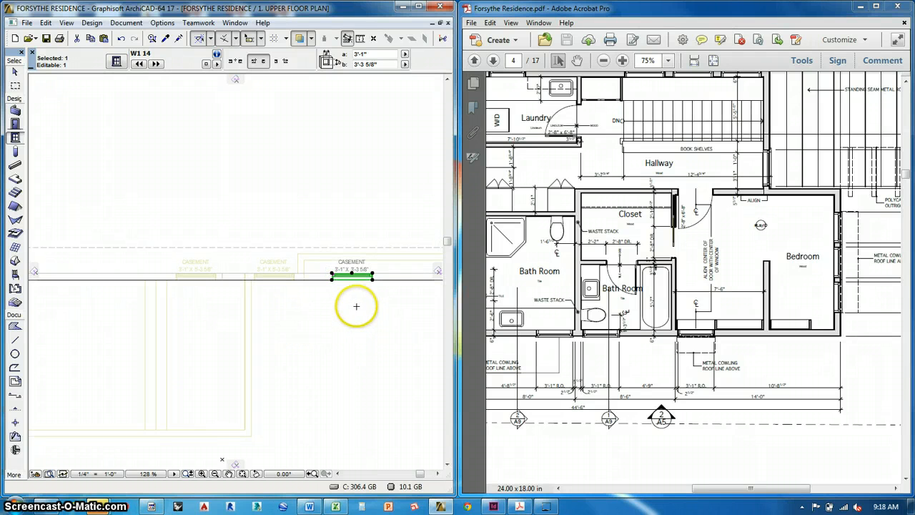
{"action": "key", "text": "ctrl+d"}
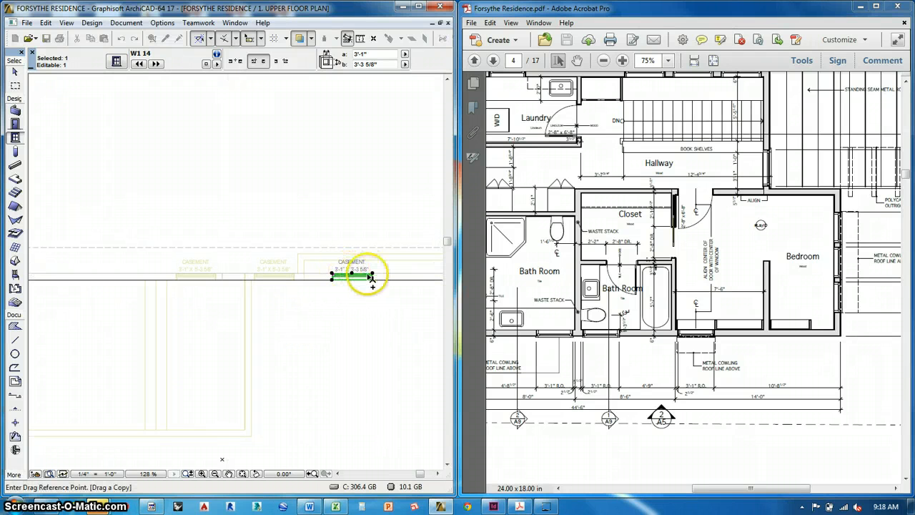
{"action": "left_click", "coordinate": [372, 277]}
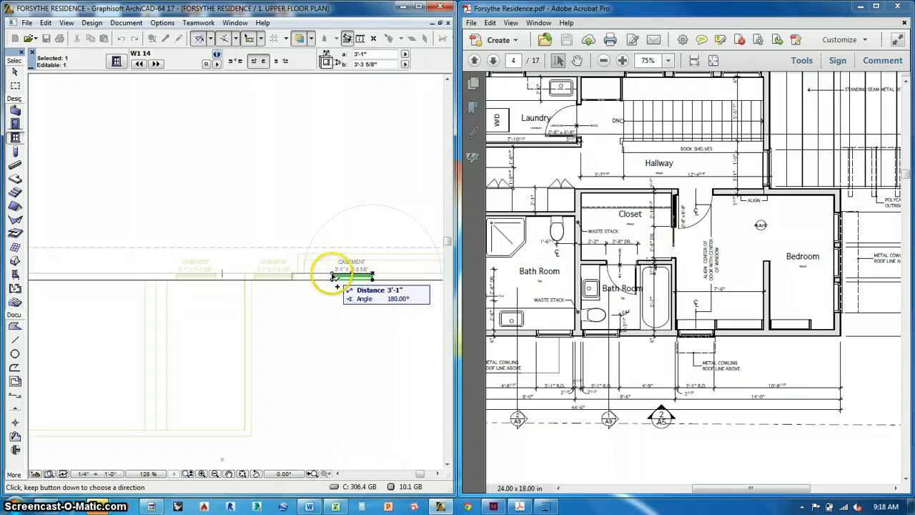
{"action": "left_click", "coordinate": [332, 276]}
{"action": "left_click", "coordinate": [331, 276]}
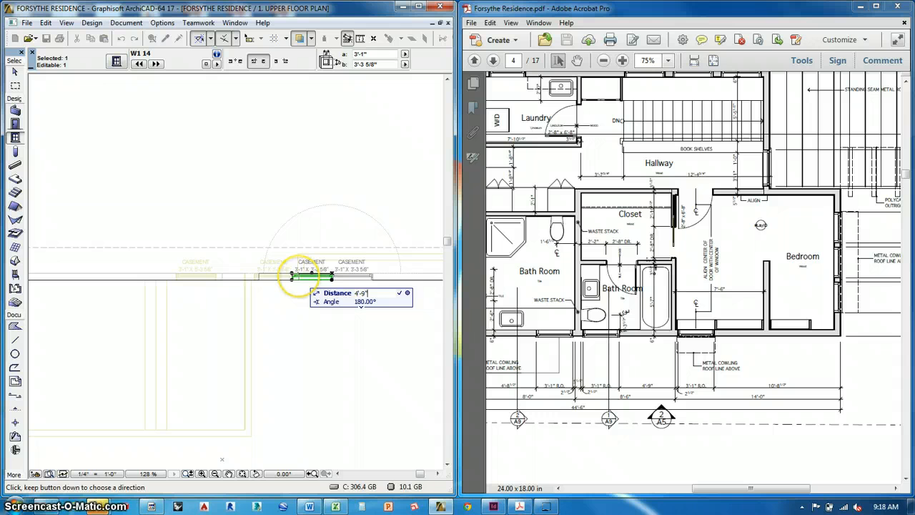
{"action": "left_click", "coordinate": [231, 277]}
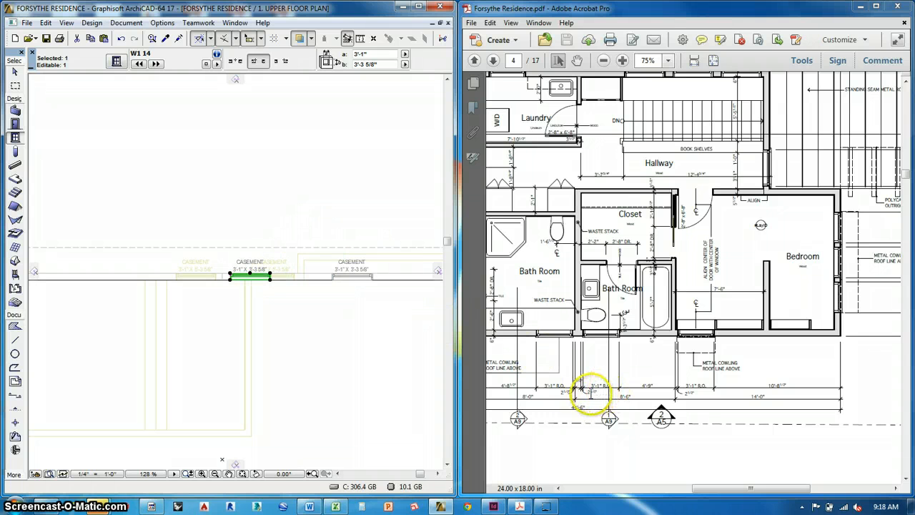
Copy the first bathroom window by its own width and shift the copy further along the wall, leaving a small gap between them
{"action": "key", "text": "ctrl+shift+d"}
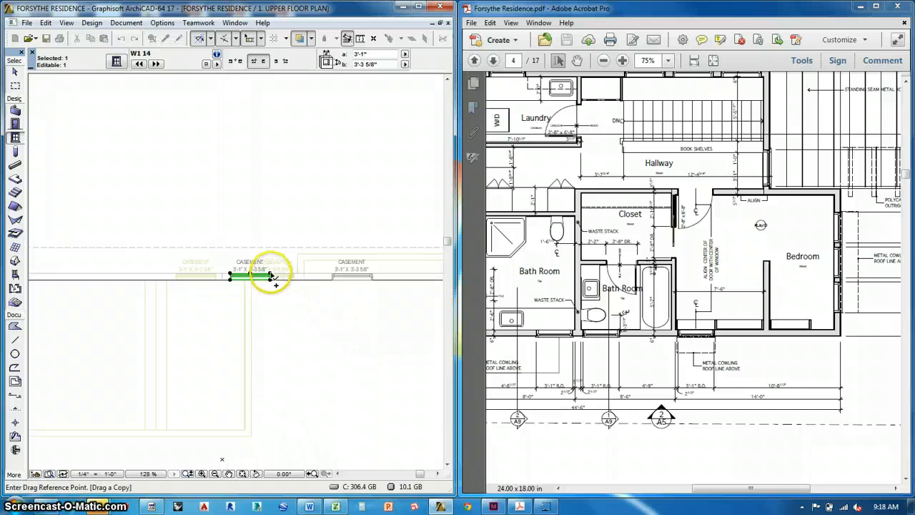
{"action": "left_click", "coordinate": [274, 277]}
{"action": "left_click", "coordinate": [230, 276]}
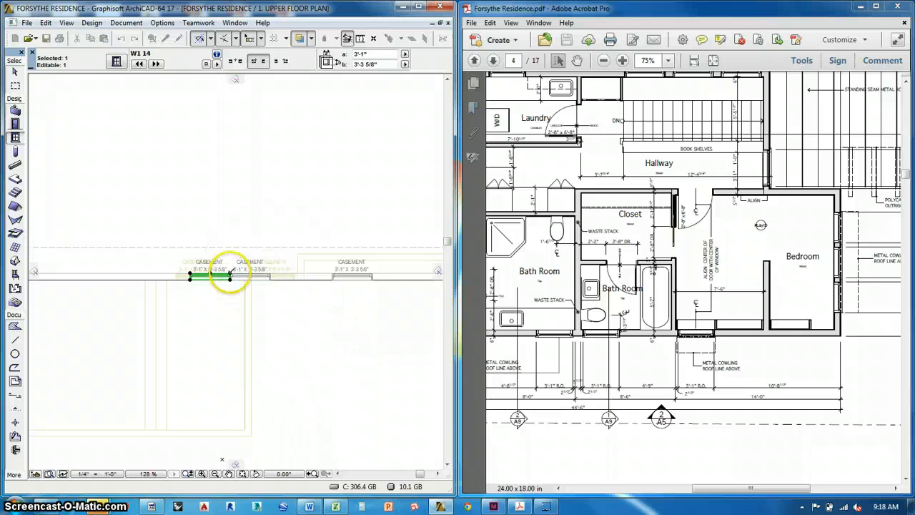
{"action": "key", "text": "ctrl+d"}
{"action": "left_click", "coordinate": [230, 276]}
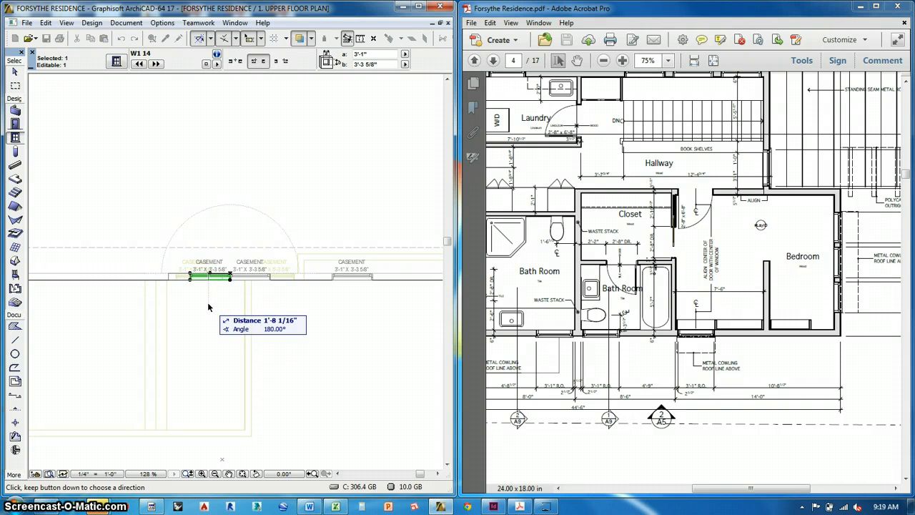
{"action": "left_click", "coordinate": [218, 272]}
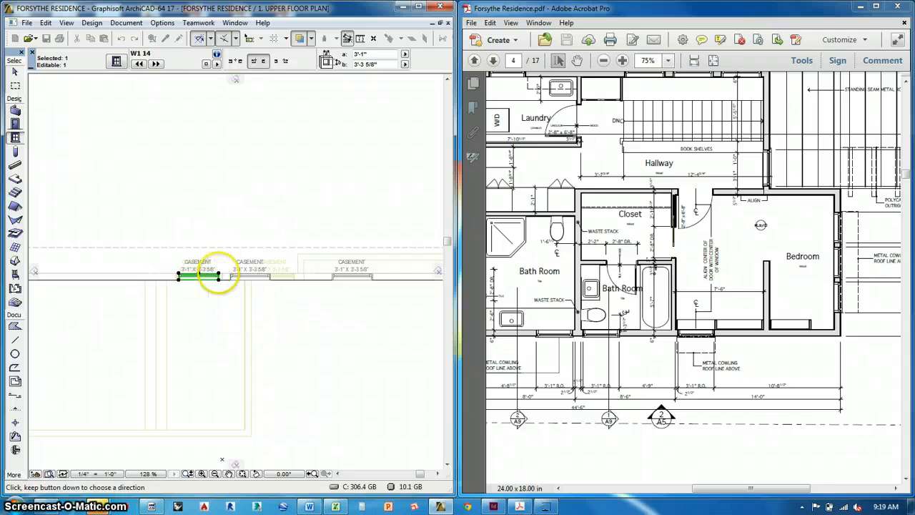
Show the second bathroom's and far bedroom's window dimensions on the PDF Upper Level Plan
{"action": "left_click", "coordinate": [489, 378]}
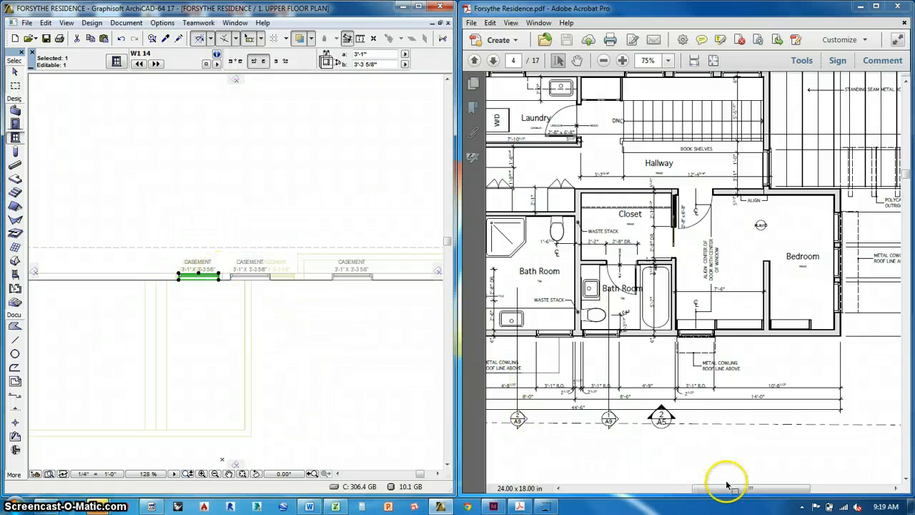
{"action": "mouse_move", "coordinate": [729, 494]}
{"action": "left_mouse_down"}
{"action": "mouse_move", "coordinate": [672, 495]}
{"action": "mouse_move", "coordinate": [755, 490]}
{"action": "mouse_move", "coordinate": [730, 490]}
{"action": "left_mouse_up"}
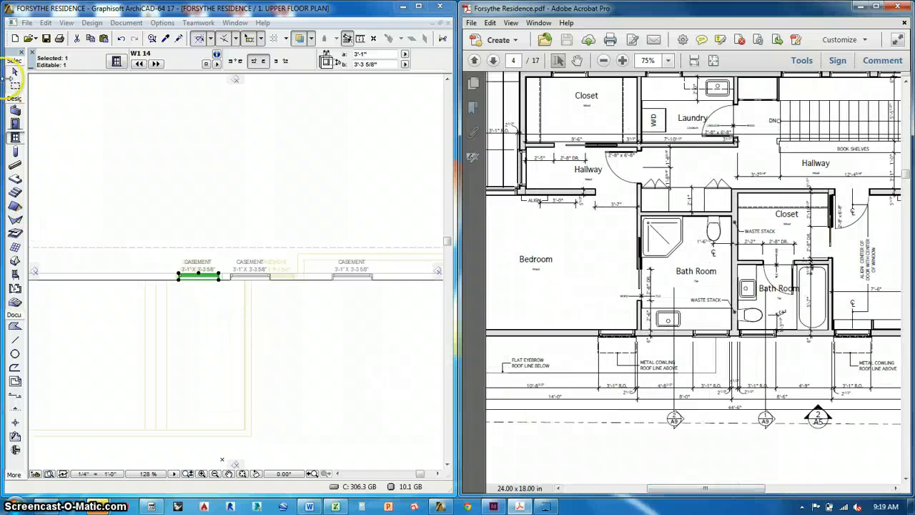
{"action": "left_click", "coordinate": [345, 293]}
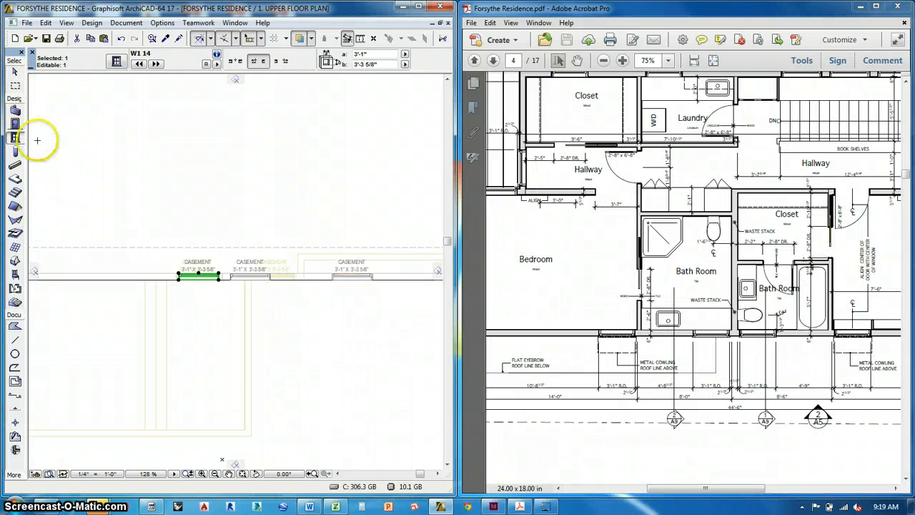
Mirror the bedroom casement window along the upper exterior wall about the midpoint between the two bathroom windows
{"action": "left_click", "coordinate": [12, 73]}
{"action": "left_click", "coordinate": [373, 283]}
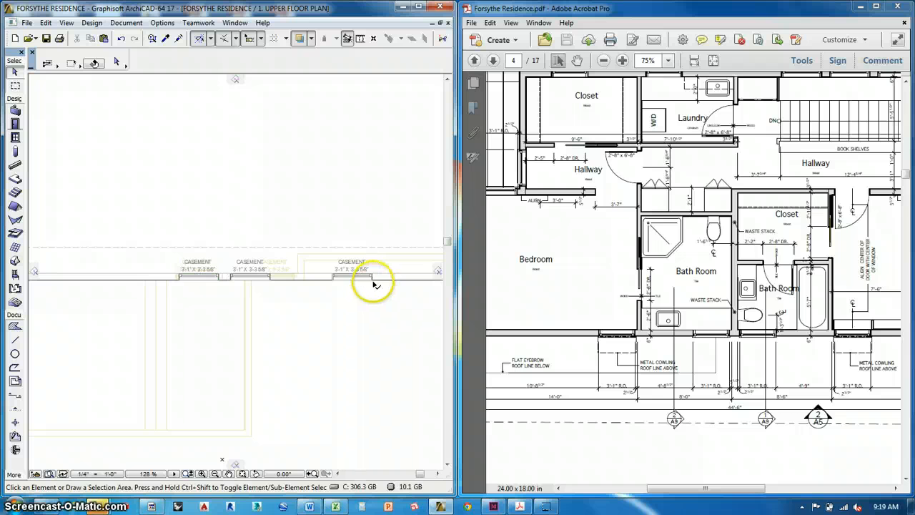
{"action": "left_click", "coordinate": [373, 284]}
{"action": "scroll", "coordinate": [373, 284], "scroll_direction": "down", "scroll_amount": 3}
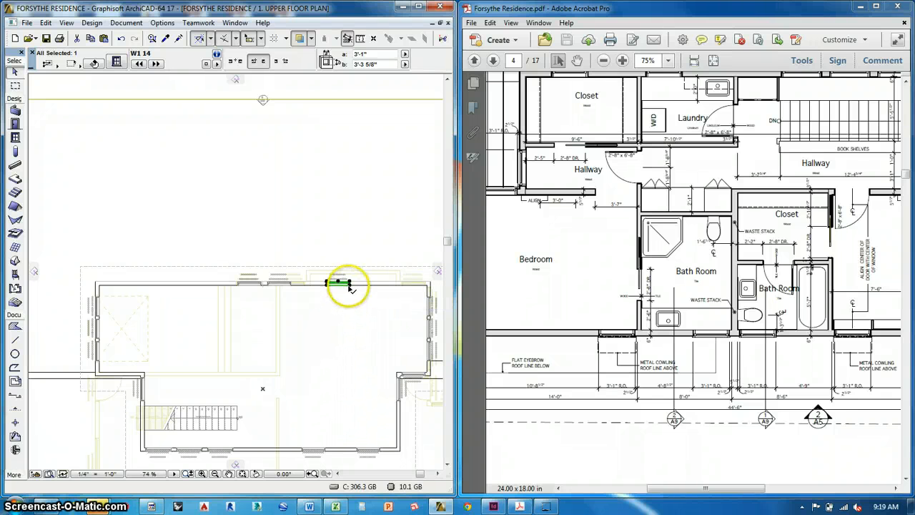
{"action": "key", "text": "ctrl+m"}
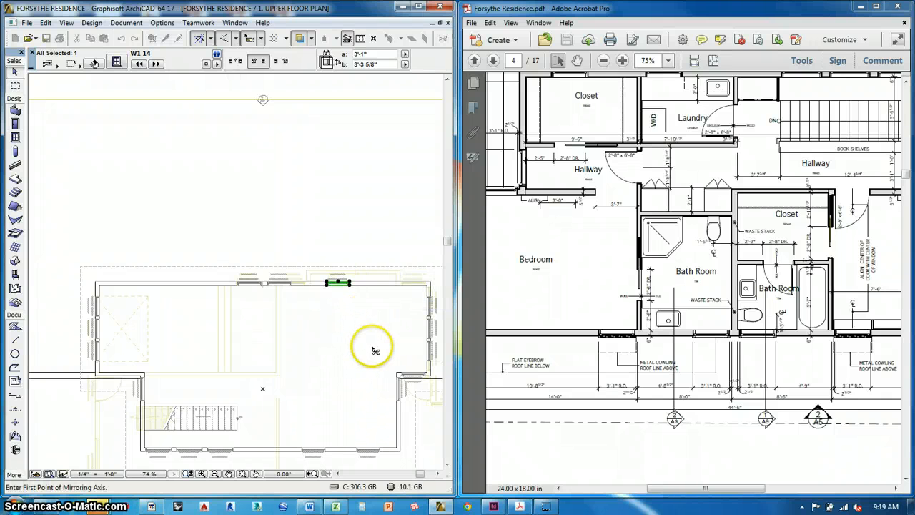
{"action": "scroll", "coordinate": [263, 312], "scroll_direction": "up", "scroll_amount": 2}
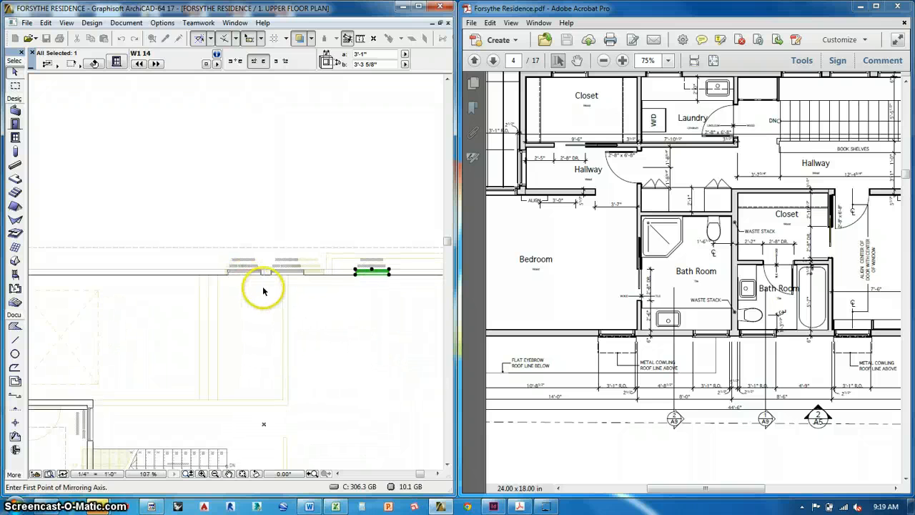
{"action": "scroll", "coordinate": [263, 291], "scroll_direction": "up", "scroll_amount": 2}
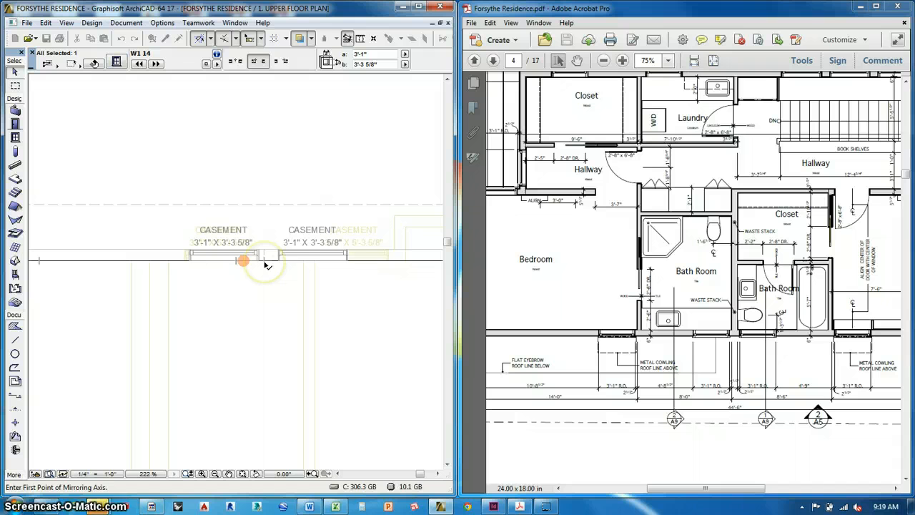
{"action": "scroll", "coordinate": [394, 311], "scroll_direction": "down", "scroll_amount": 3}
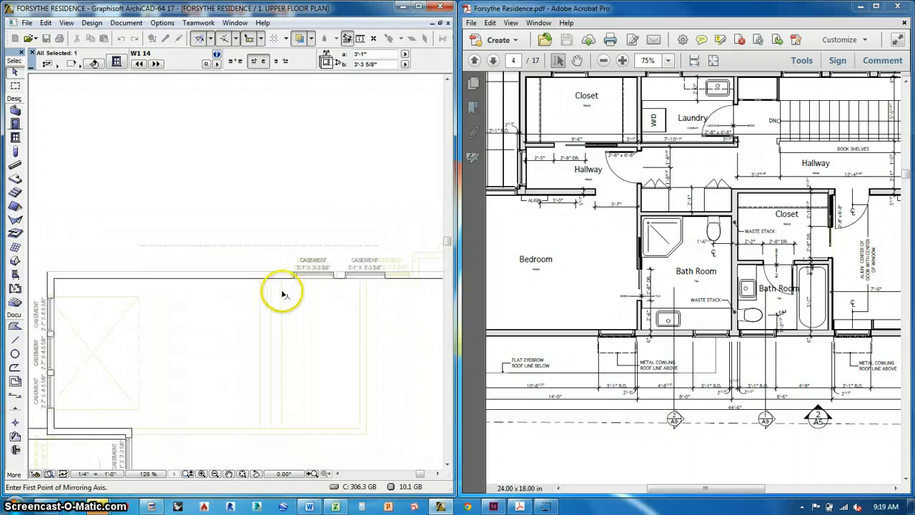
{"action": "scroll", "coordinate": [284, 294], "scroll_direction": "down", "scroll_amount": 1}
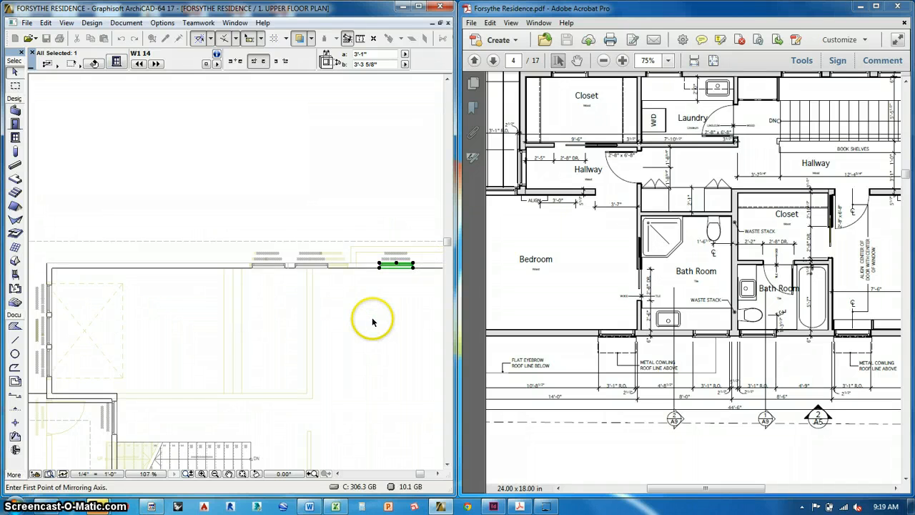
{"action": "scroll", "coordinate": [311, 286], "scroll_direction": "up", "scroll_amount": 2}
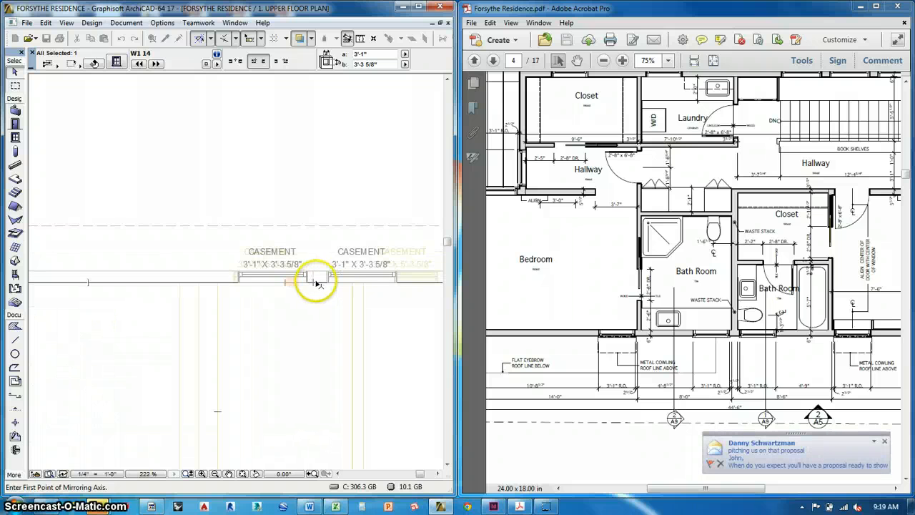
{"action": "scroll", "coordinate": [315, 275], "scroll_direction": "up", "scroll_amount": 3}
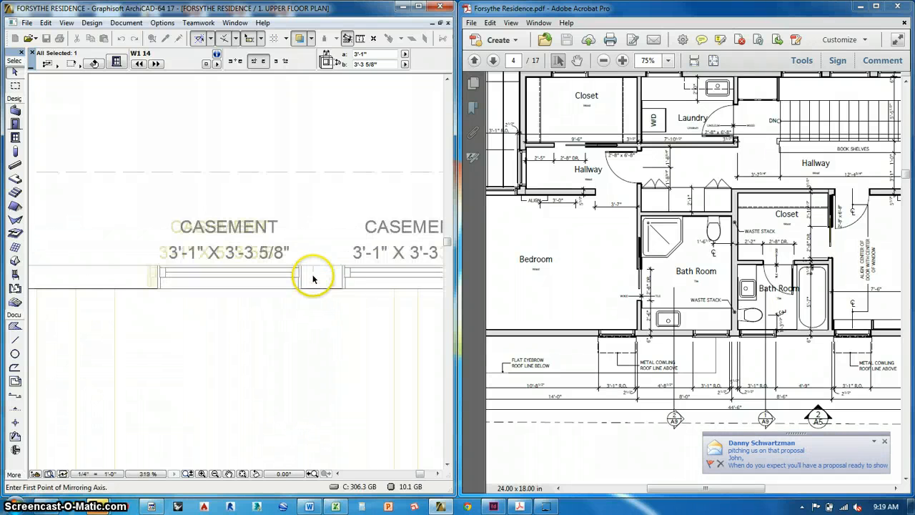
{"action": "left_click", "coordinate": [312, 268]}
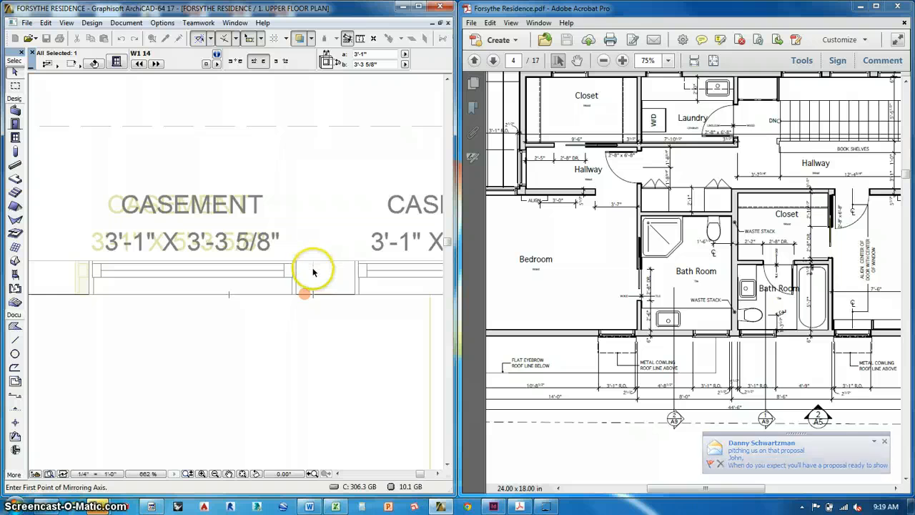
{"action": "left_click", "coordinate": [313, 285]}
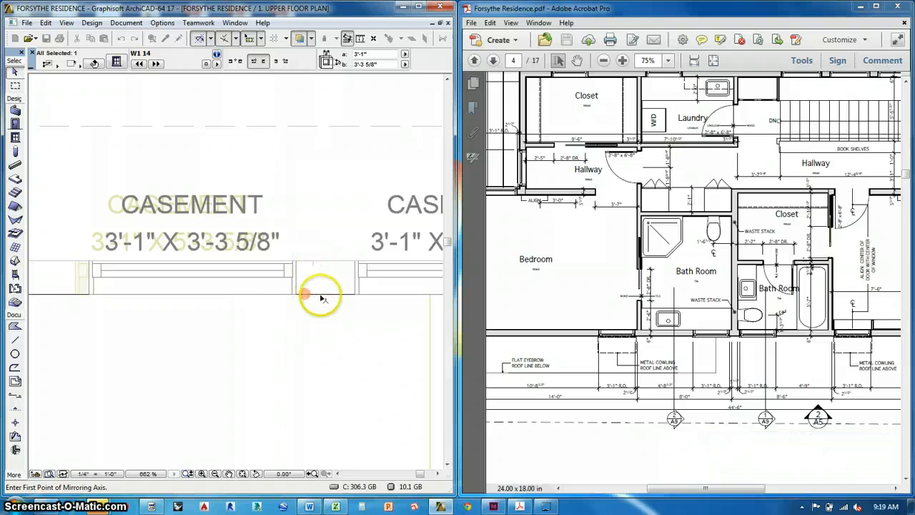
{"action": "scroll", "coordinate": [336, 297], "scroll_direction": "down", "scroll_amount": 1}
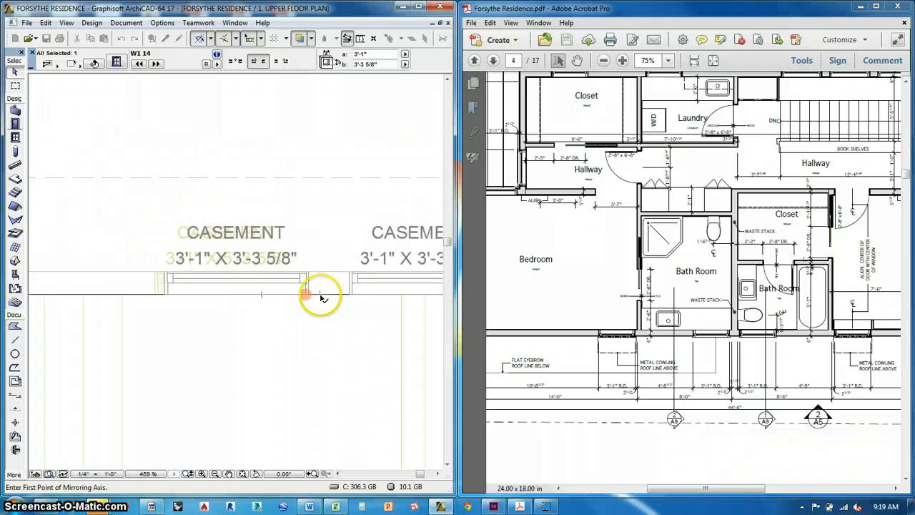
{"action": "scroll", "coordinate": [323, 295], "scroll_direction": "down", "scroll_amount": 5}
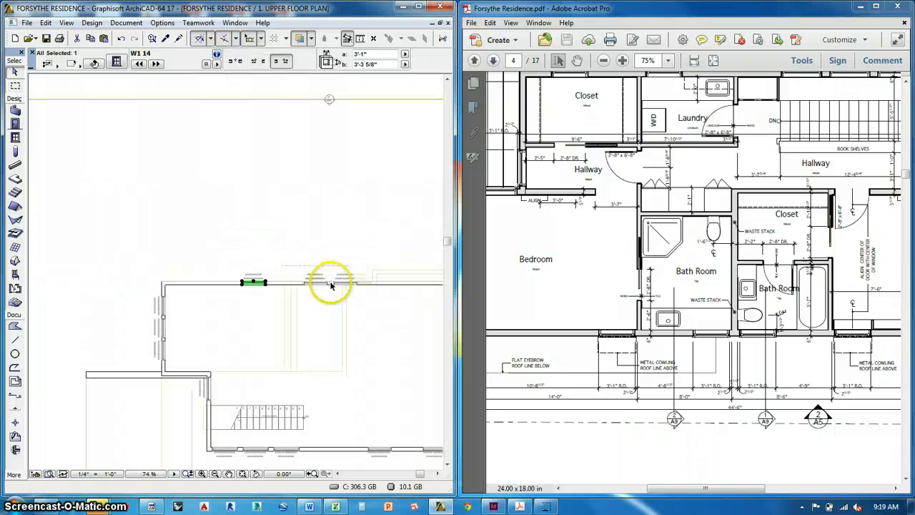
Mirror a copy of the bedroom casement window back about the midpoint between the two bathroom windows and clear the selection
{"action": "middle_click_drag", "start_coordinate": [317, 315], "coordinate": [289, 317]}
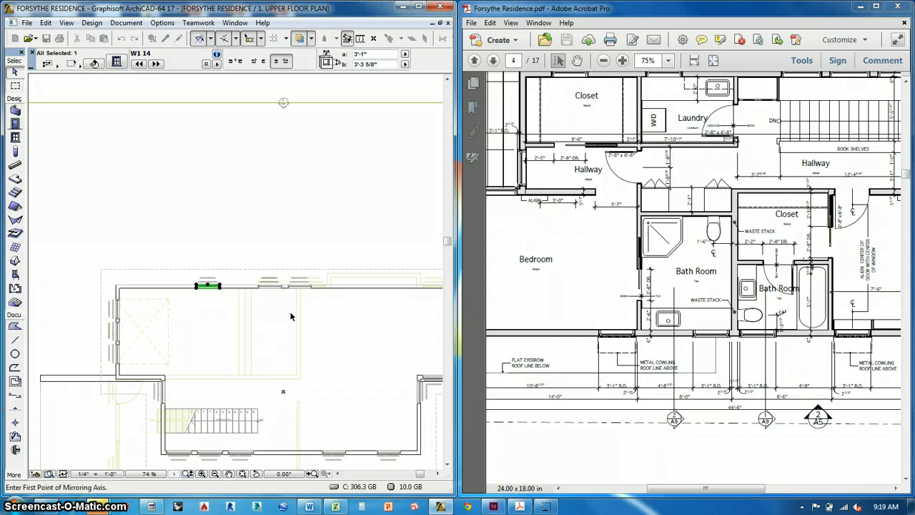
{"action": "scroll", "coordinate": [288, 304], "scroll_direction": "up", "scroll_amount": 5}
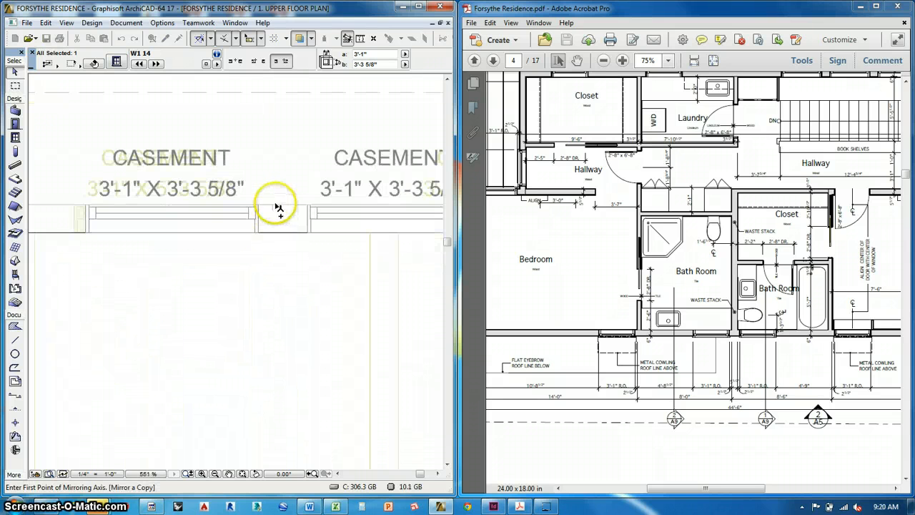
{"action": "scroll", "coordinate": [263, 253], "scroll_direction": "down", "scroll_amount": 5}
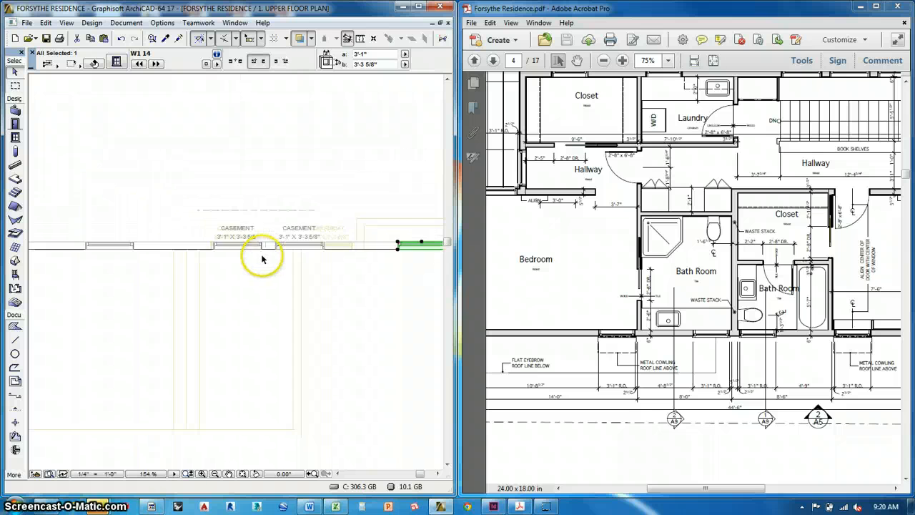
{"action": "key", "text": "Escape"}
{"action": "key", "text": "Escape"}
{"action": "scroll", "coordinate": [343, 307], "scroll_direction": "down", "scroll_amount": 2}
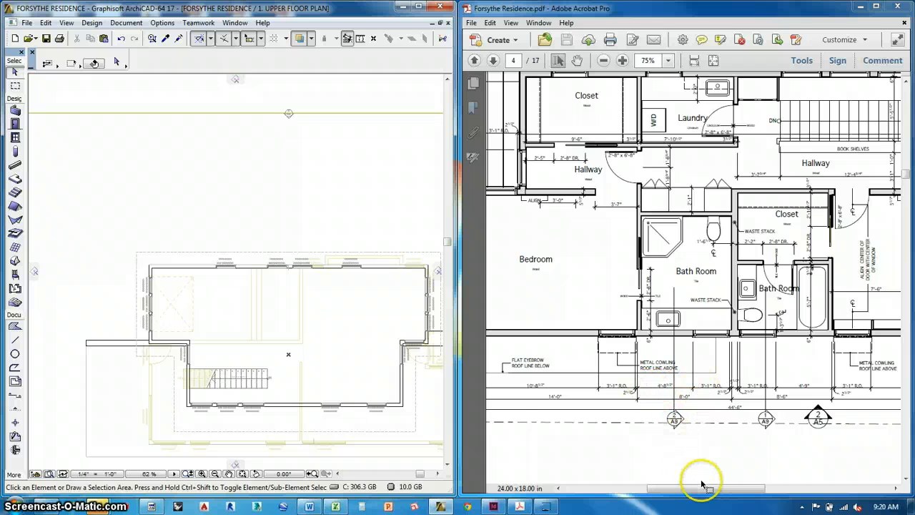
Measure the spacing between the second bathroom window and the far bedroom window for comparison with the PDF plan
{"action": "mouse_move", "coordinate": [706, 491]}
{"action": "left_mouse_down"}
{"action": "mouse_move", "coordinate": [687, 490]}
{"action": "mouse_move", "coordinate": [751, 492]}
{"action": "mouse_move", "coordinate": [704, 498]}
{"action": "left_mouse_up"}
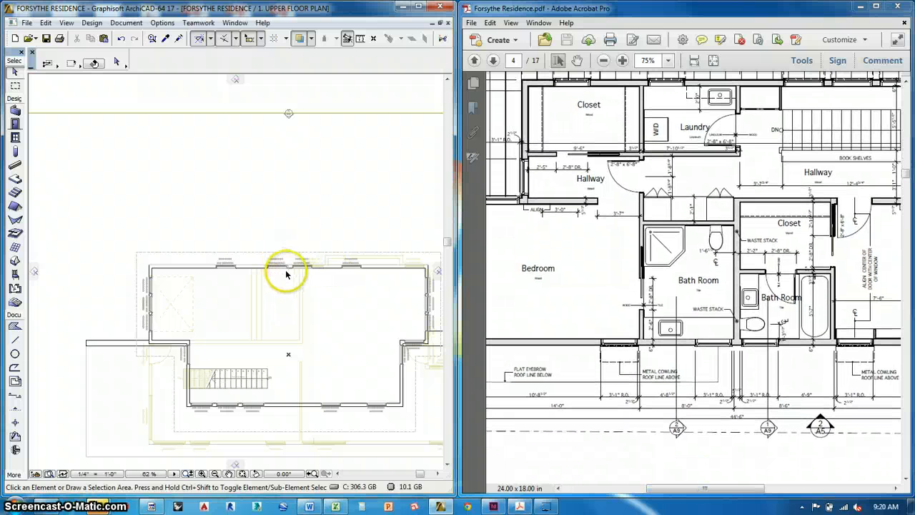
{"action": "scroll", "coordinate": [271, 275], "scroll_direction": "up", "scroll_amount": 1}
{"action": "scroll", "coordinate": [272, 276], "scroll_direction": "up", "scroll_amount": 8}
{"action": "scroll", "coordinate": [289, 273], "scroll_direction": "down", "scroll_amount": 5}
{"action": "scroll", "coordinate": [209, 278], "scroll_direction": "up", "scroll_amount": 3}
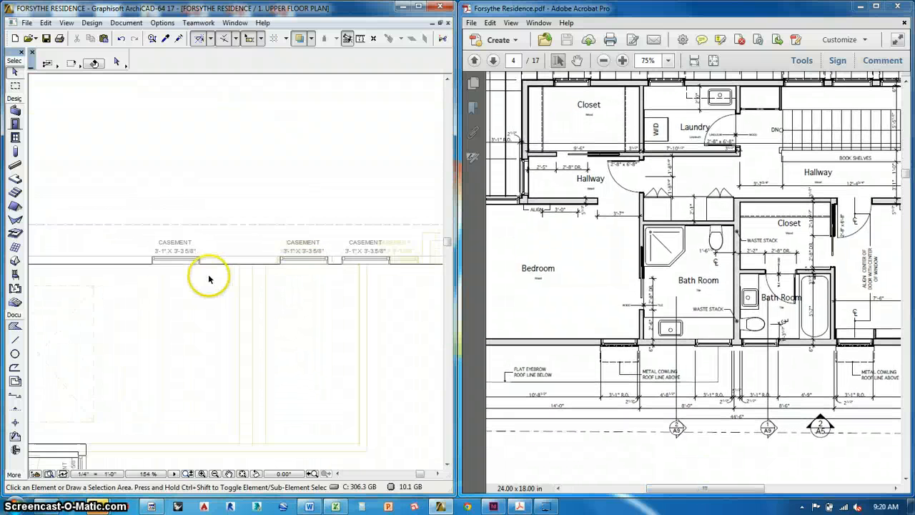
{"action": "left_click", "coordinate": [306, 255]}
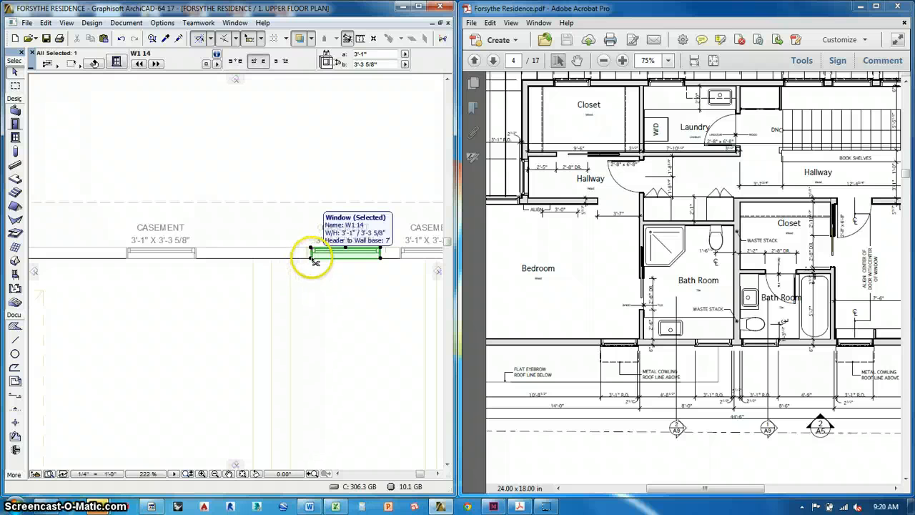
{"action": "left_click_drag", "start_coordinate": [307, 255], "coordinate": [195, 263]}
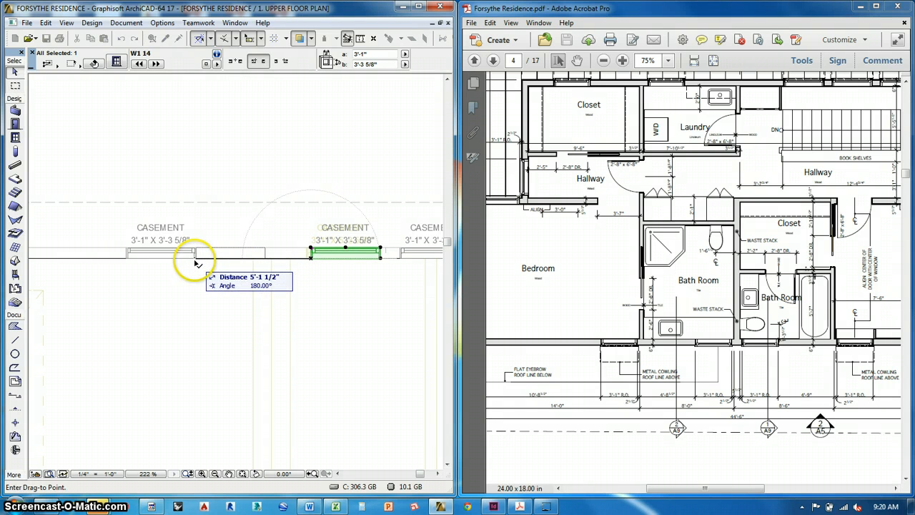
{"action": "key", "text": "Escape"}
{"action": "key", "text": "Escape"}
{"action": "scroll", "coordinate": [333, 289], "scroll_direction": "down", "scroll_amount": 2}
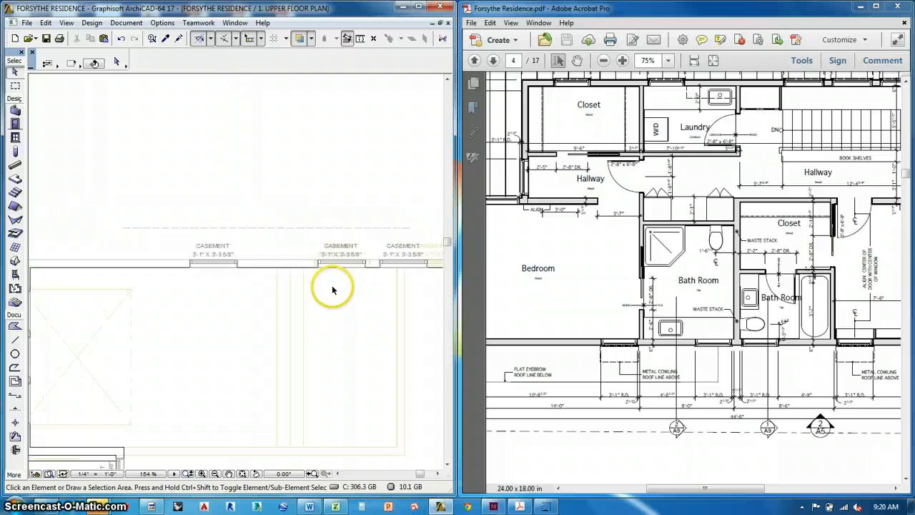
{"action": "scroll", "coordinate": [333, 289], "scroll_direction": "down", "scroll_amount": 1}
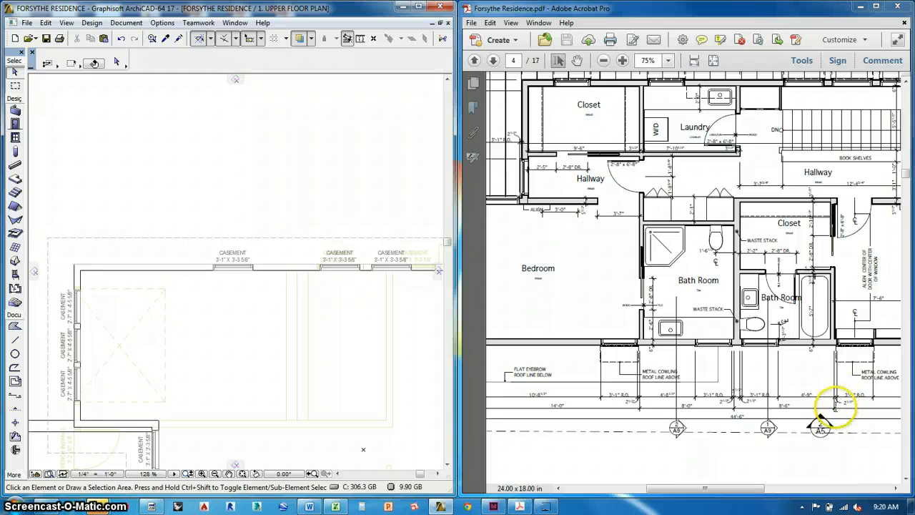
Move both bathroom casement windows together 2.5" along the wall toward the far bedroom window, then deselect them
{"action": "scroll", "coordinate": [394, 266], "scroll_direction": "up", "scroll_amount": 3}
{"action": "middle_click_drag", "start_coordinate": [394, 266], "coordinate": [354, 310]}
{"action": "left_click", "coordinate": [393, 294]}
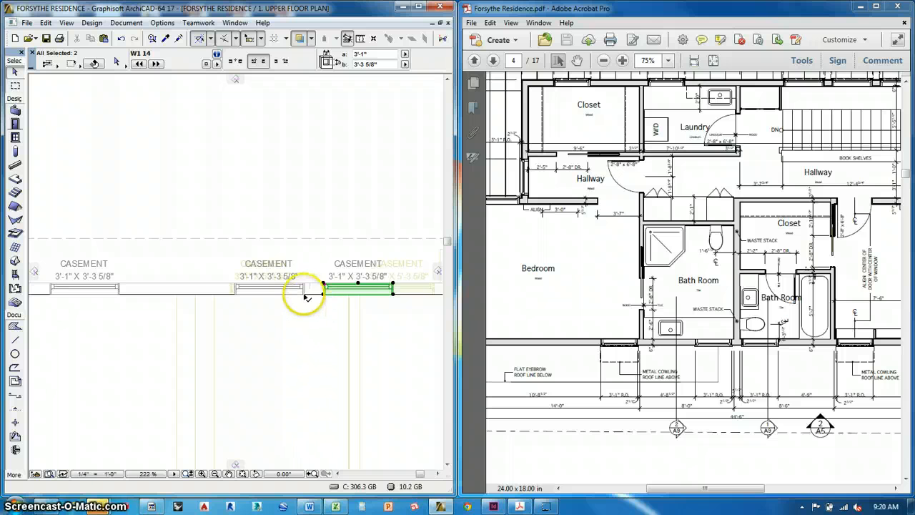
{"action": "left_click", "coordinate": [304, 294], "text": "shift"}
{"action": "left_click", "coordinate": [308, 303]}
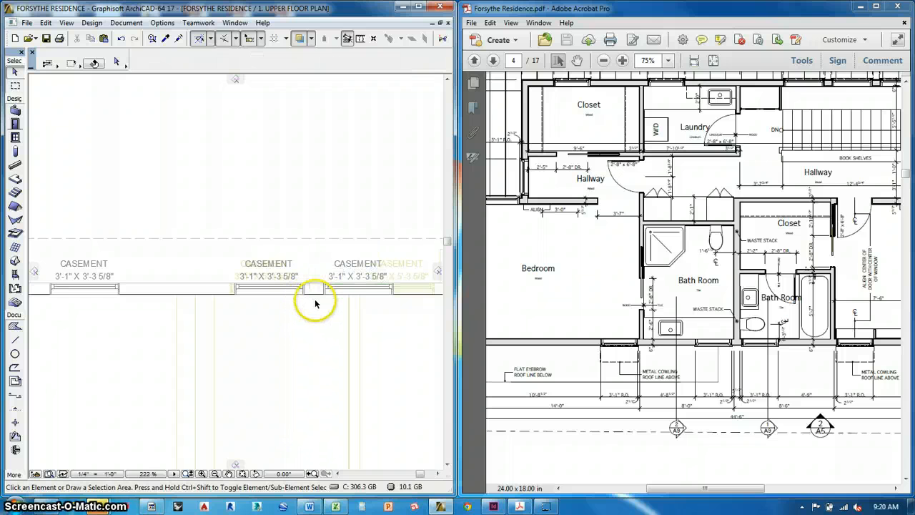
{"action": "left_click", "coordinate": [396, 293]}
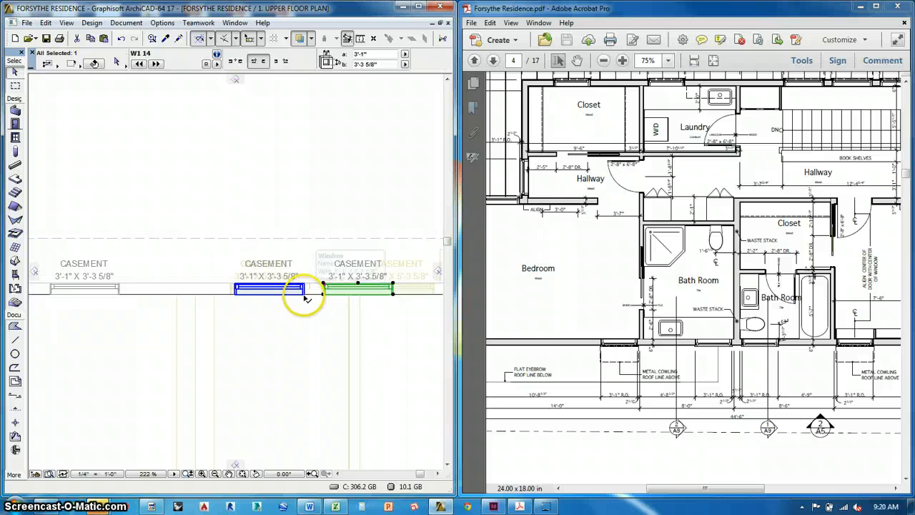
{"action": "left_click", "coordinate": [304, 299], "text": "shift"}
{"action": "key", "text": "ctrl+d"}
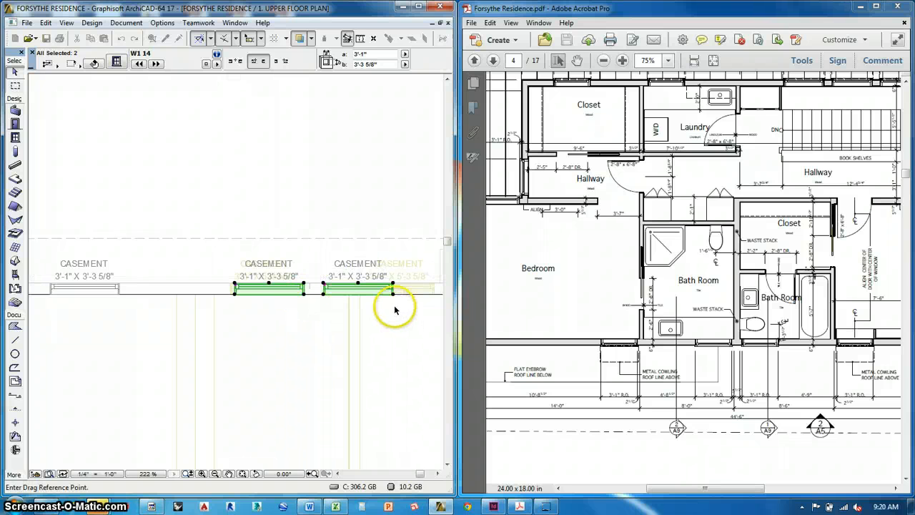
{"action": "left_click", "coordinate": [394, 295]}
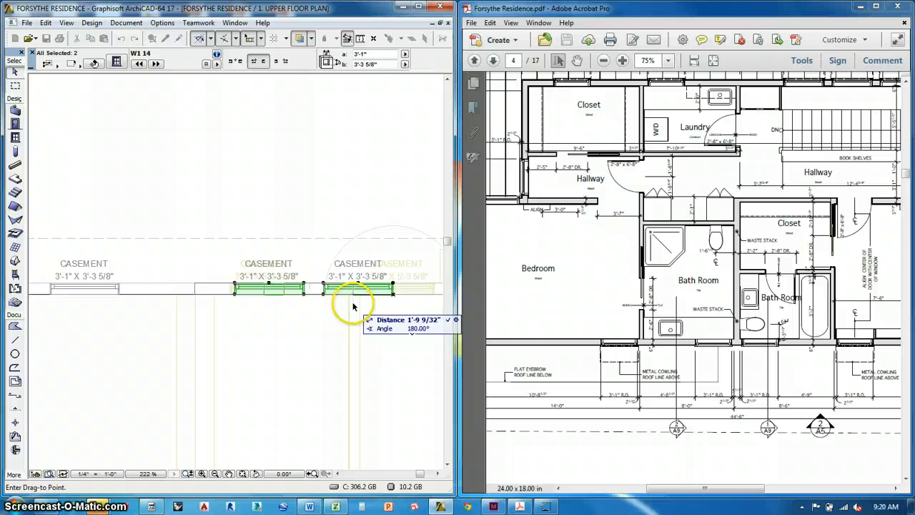
{"action": "type", "text": "2.5"}
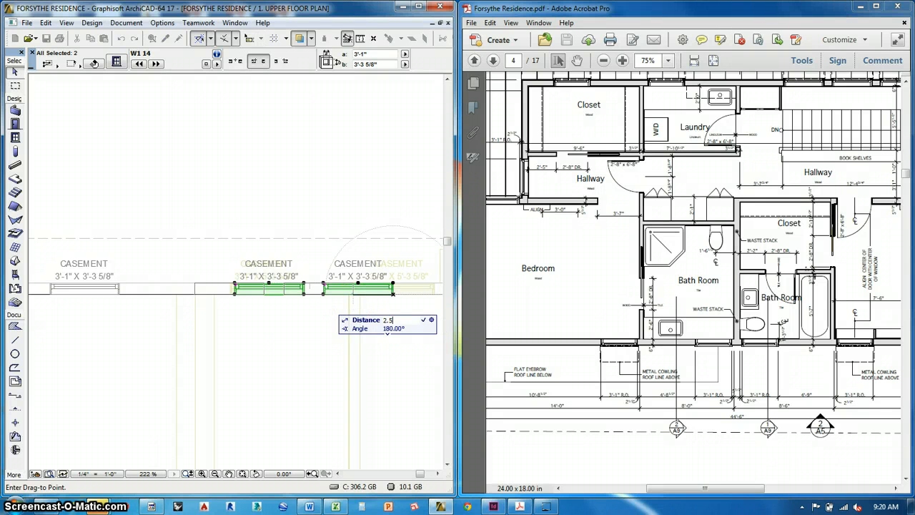
{"action": "key", "text": "Return"}
{"action": "left_click", "coordinate": [272, 327]}
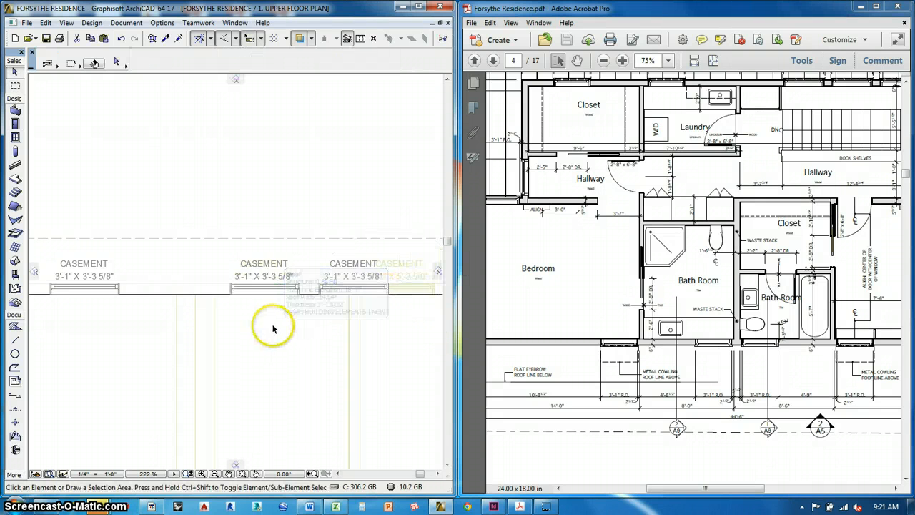
{"action": "scroll", "coordinate": [334, 193], "scroll_direction": "down", "scroll_amount": 2}
{"action": "scroll", "coordinate": [335, 193], "scroll_direction": "down", "scroll_amount": 5}
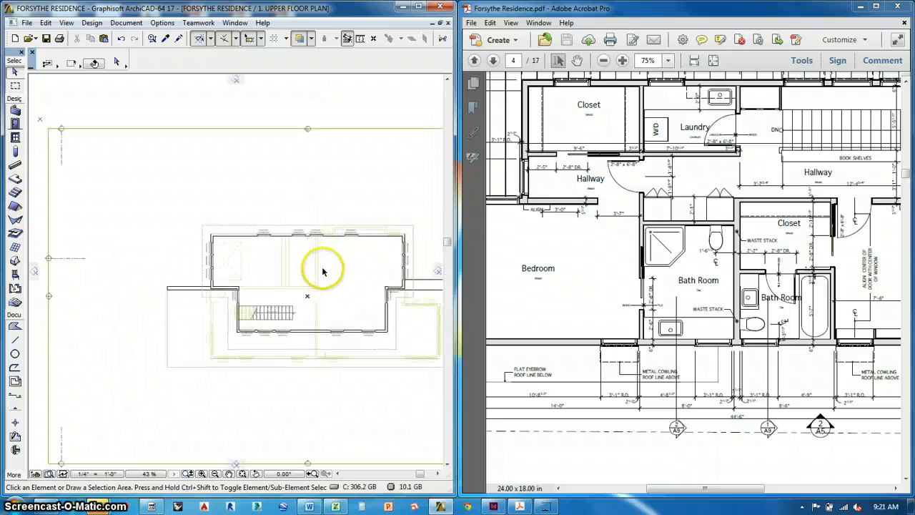
{"action": "scroll", "coordinate": [323, 226], "scroll_direction": "up", "scroll_amount": 1}
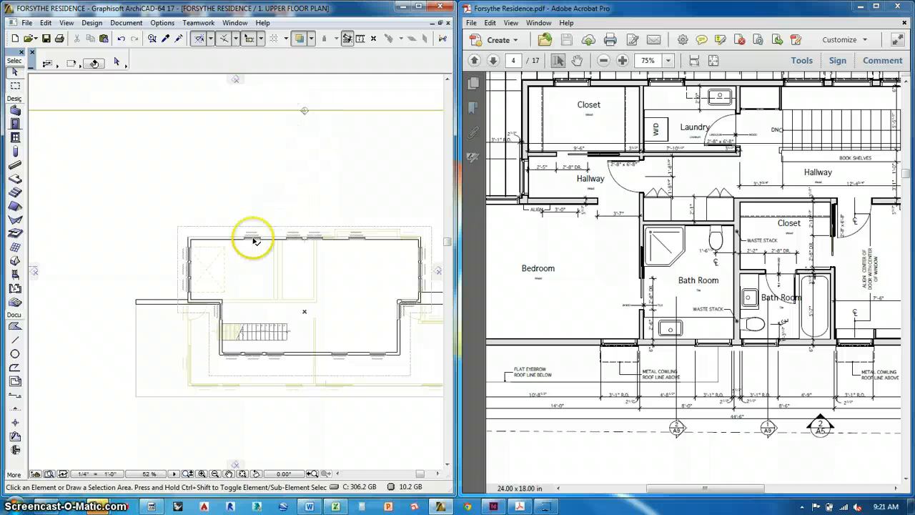
Open the North Elevation from its elevation line beyond the upper exterior wall of the floor plan
{"action": "left_click", "coordinate": [319, 111]}
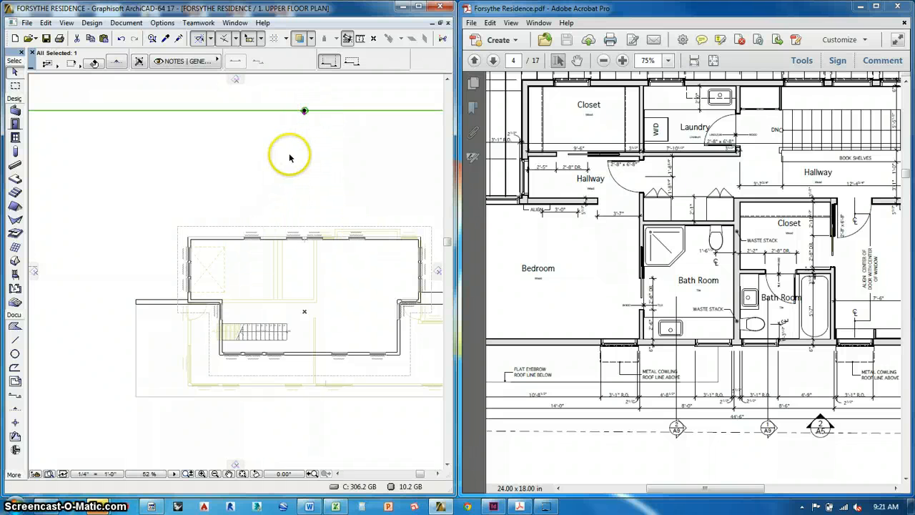
{"action": "middle_click_drag", "start_coordinate": [290, 157], "coordinate": [285, 185]}
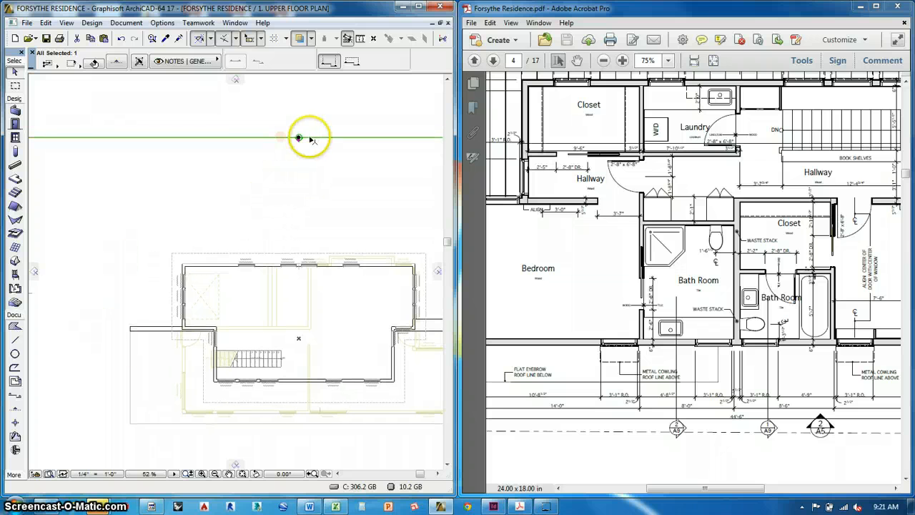
{"action": "right_click", "coordinate": [310, 138]}
{"action": "left_click", "coordinate": [300, 152]}
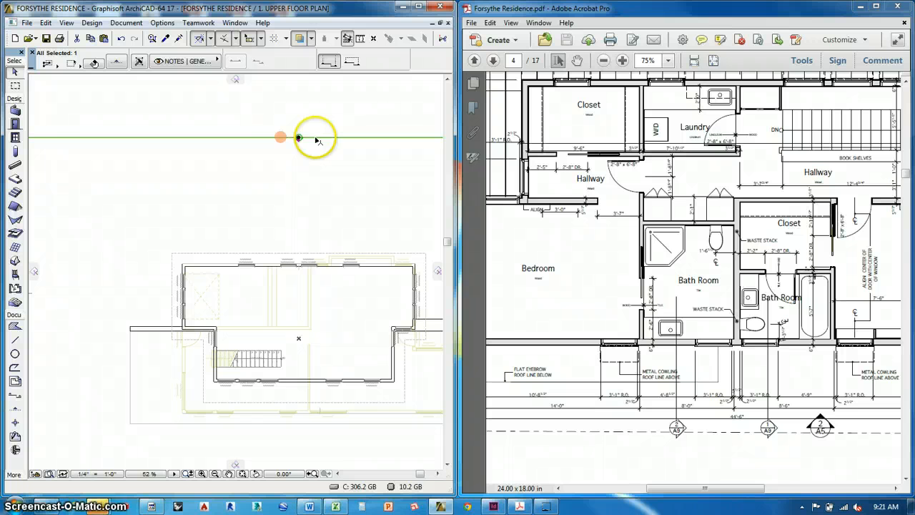
{"action": "right_click", "coordinate": [316, 140]}
{"action": "left_click", "coordinate": [349, 198]}
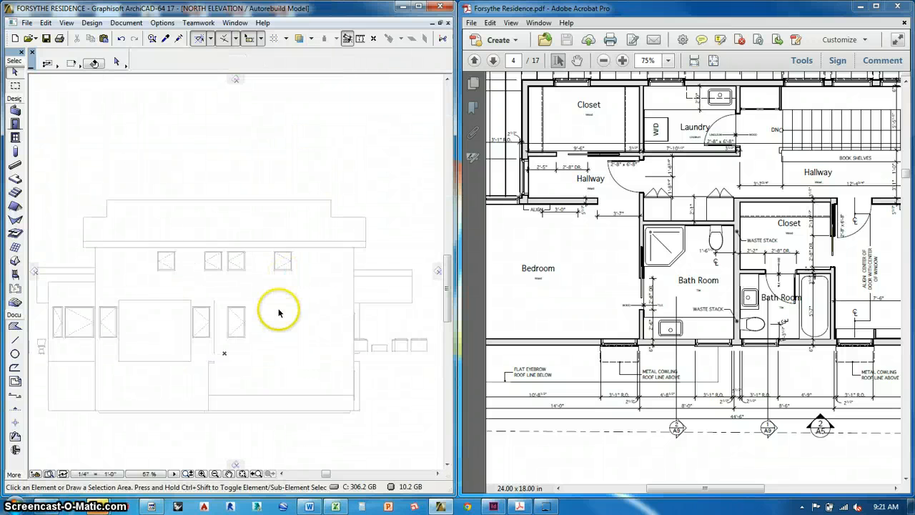
{"action": "scroll", "coordinate": [275, 314], "scroll_direction": "up", "scroll_amount": 2}
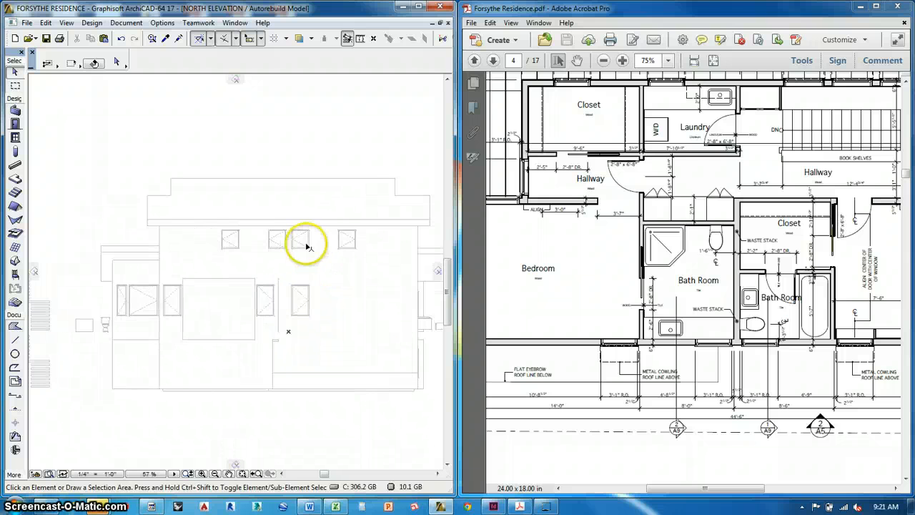
{"action": "scroll", "coordinate": [306, 245], "scroll_direction": "up", "scroll_amount": 2}
{"action": "scroll", "coordinate": [229, 279], "scroll_direction": "down", "scroll_amount": 2}
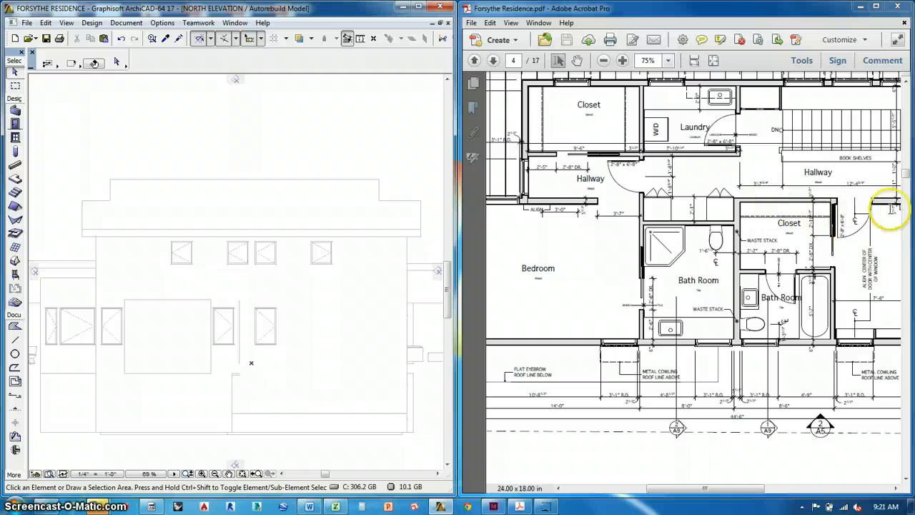
Examine the upper windows on the PDF's South Elevation sheet and look up their rough opening sizes in the window schedule
{"action": "scroll", "coordinate": [852, 223], "scroll_direction": "down", "scroll_amount": 3, "text": "ctrl"}
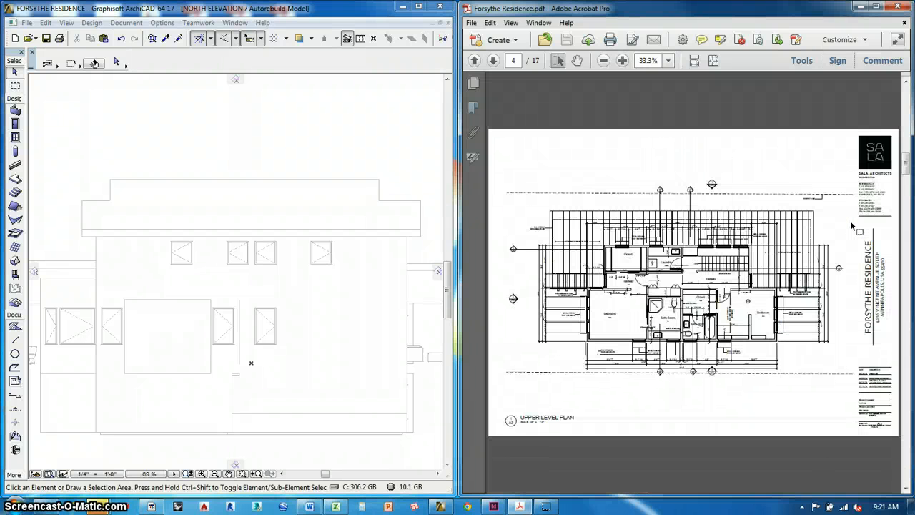
{"action": "scroll", "coordinate": [853, 227], "scroll_direction": "down", "scroll_amount": 2}
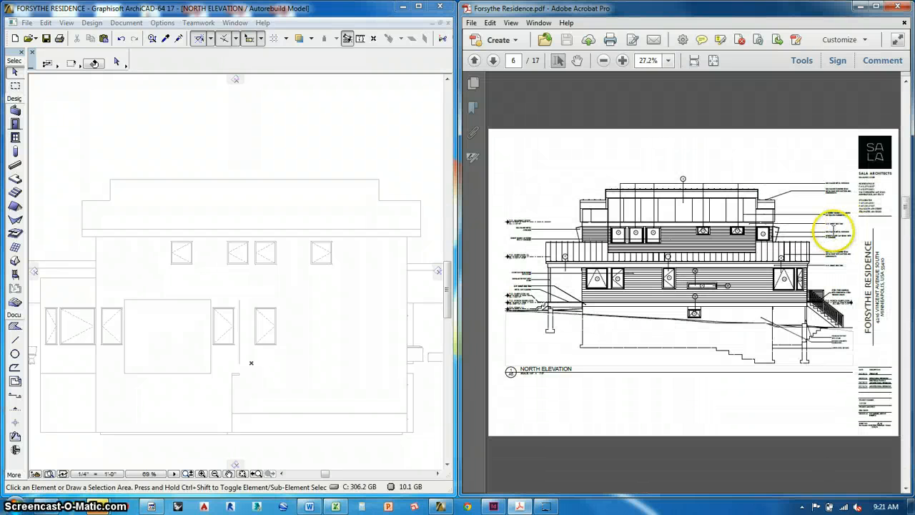
{"action": "scroll", "coordinate": [834, 230], "scroll_direction": "down", "scroll_amount": 2}
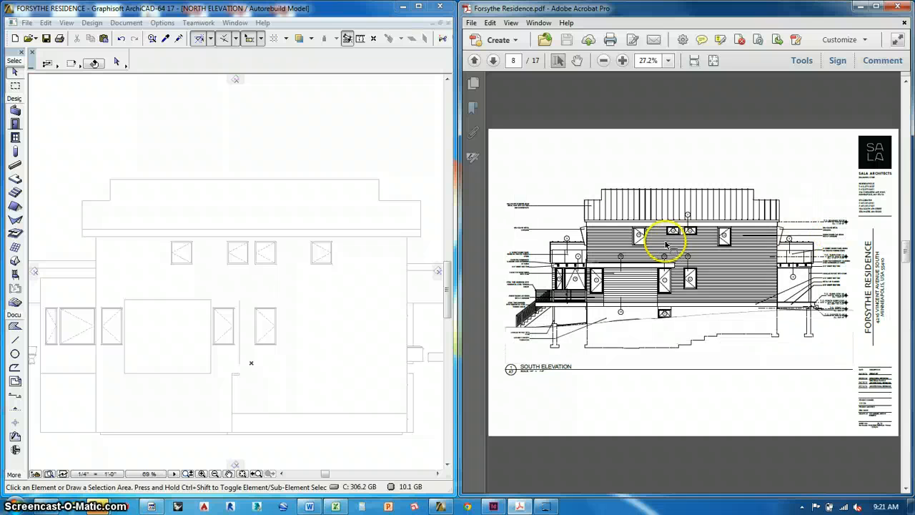
{"action": "scroll", "coordinate": [666, 244], "scroll_direction": "up", "scroll_amount": 3, "text": "ctrl"}
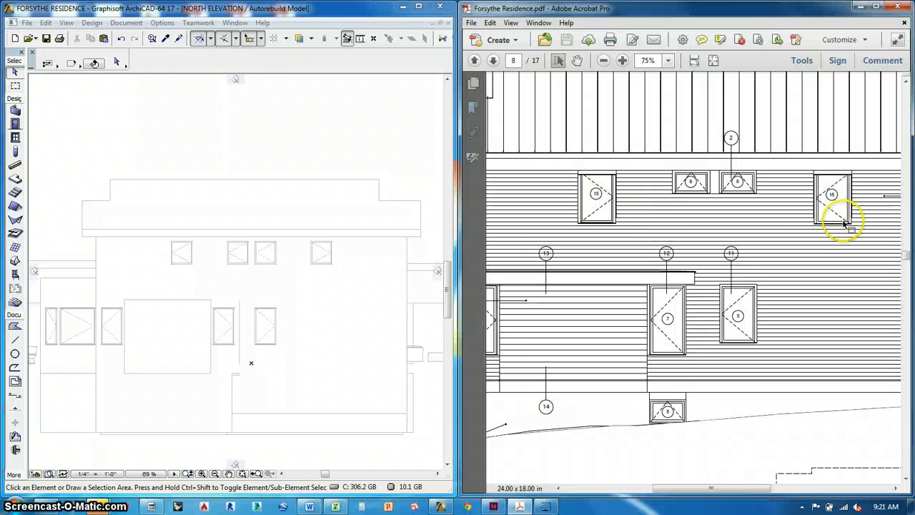
{"action": "scroll", "coordinate": [768, 231], "scroll_direction": "down", "scroll_amount": 3, "text": "ctrl"}
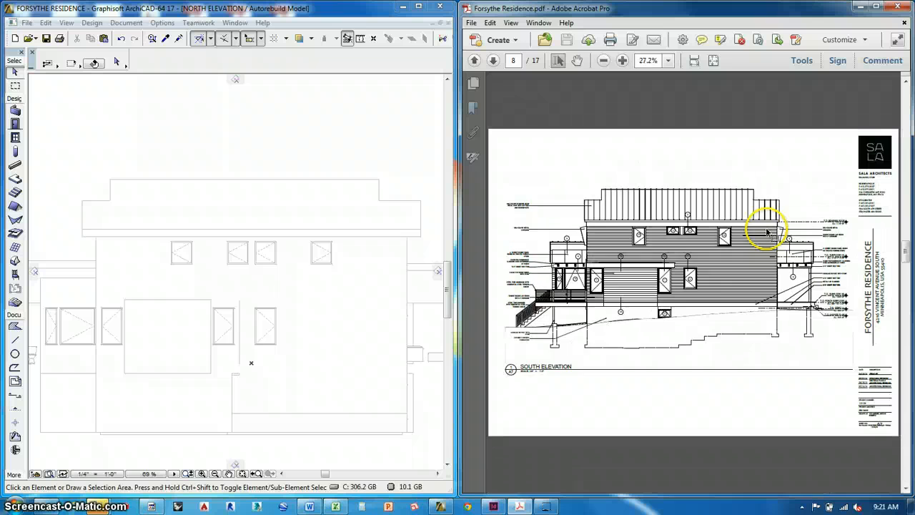
{"action": "scroll", "coordinate": [768, 227], "scroll_direction": "up", "scroll_amount": 3}
{"action": "scroll", "coordinate": [512, 429], "scroll_direction": "up", "scroll_amount": 3, "text": "ctrl"}
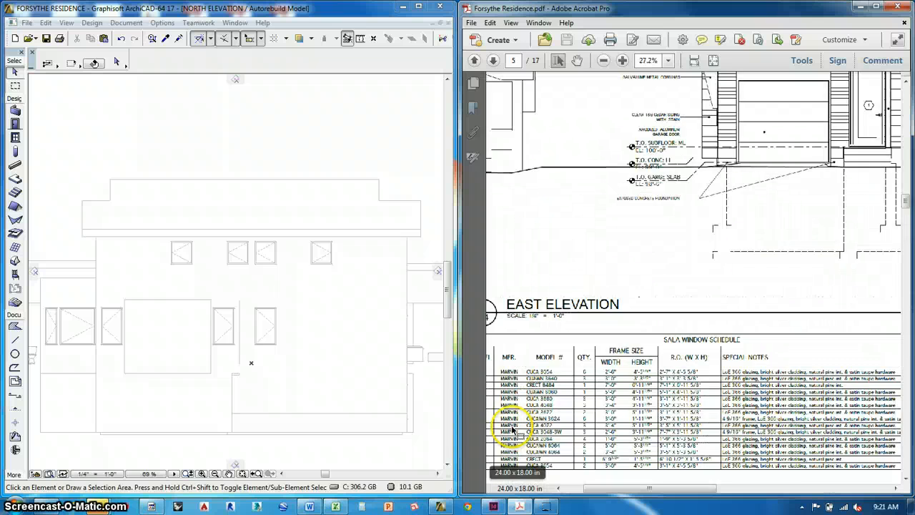
{"action": "scroll", "coordinate": [512, 429], "scroll_direction": "up", "scroll_amount": 4, "text": "ctrl"}
{"action": "scroll", "coordinate": [638, 347], "scroll_direction": "down", "scroll_amount": 4, "text": "ctrl"}
{"action": "scroll", "coordinate": [614, 402], "scroll_direction": "up", "scroll_amount": 2, "text": "ctrl"}
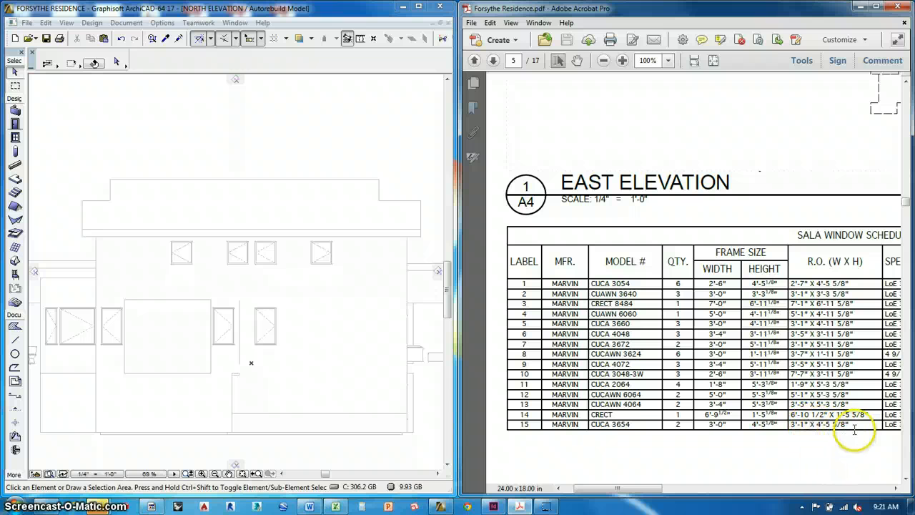
Set the height of the two outer upper-floor windows in the elevation to 4'-5 5/8"
{"action": "left_click", "coordinate": [329, 263]}
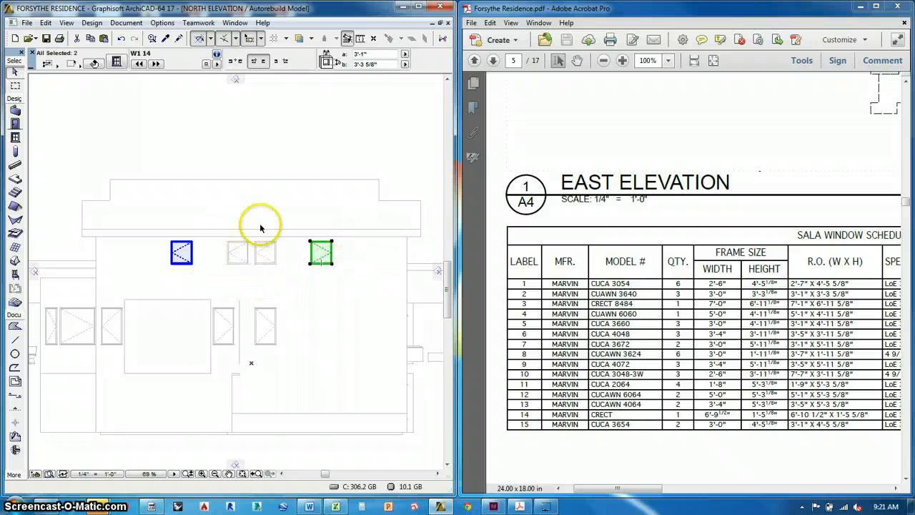
{"action": "left_click", "coordinate": [365, 64]}
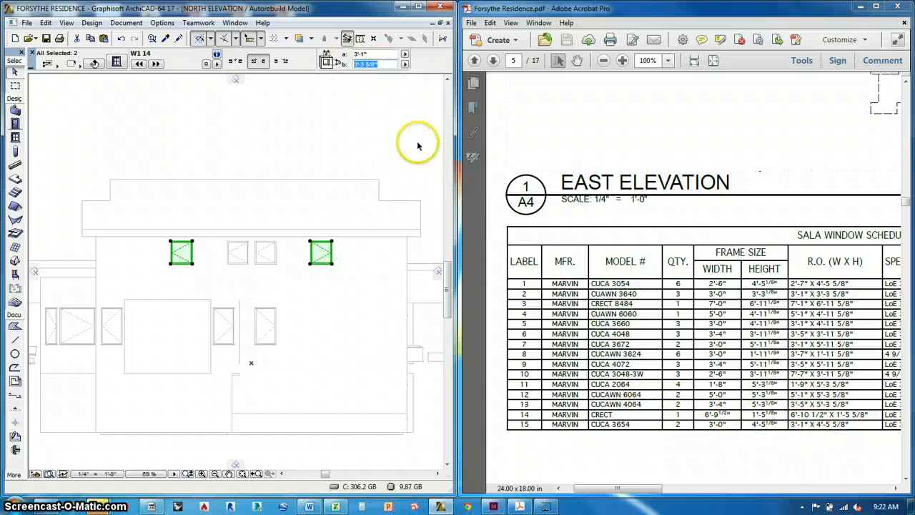
{"action": "type", "text": "4'-5"}
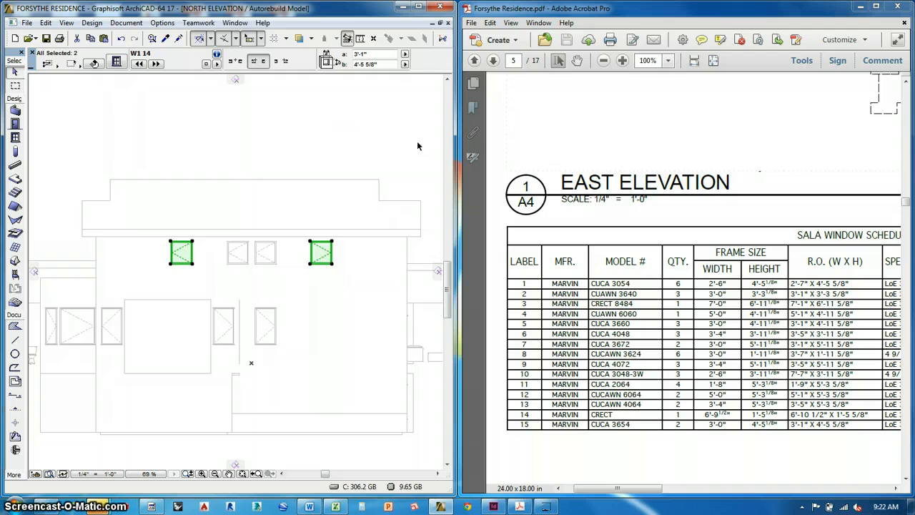
{"action": "type", "text": " 5/8\""}
{"action": "key", "text": "Return"}
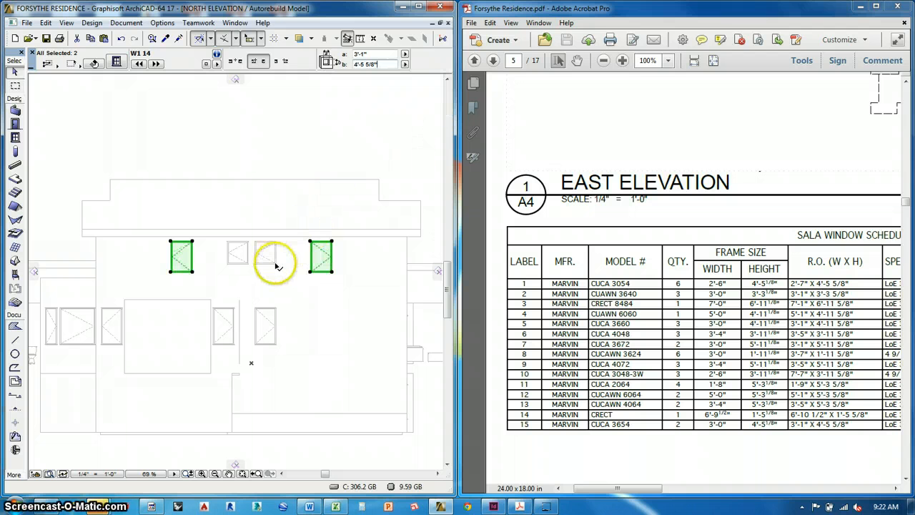
Set the height of the two middle upper-floor windows to 1'-11 5/8" and clear the selection
{"action": "key", "text": "ctrl+z"}
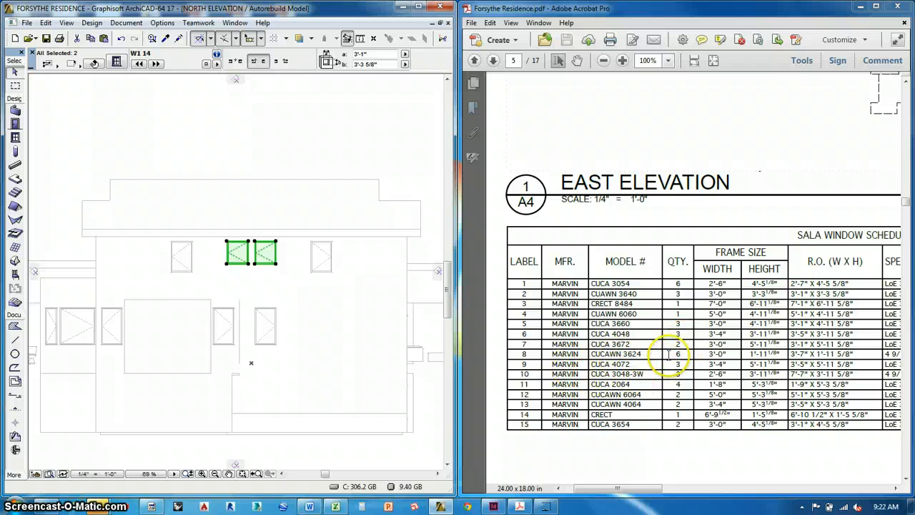
{"action": "double_click", "coordinate": [362, 63]}
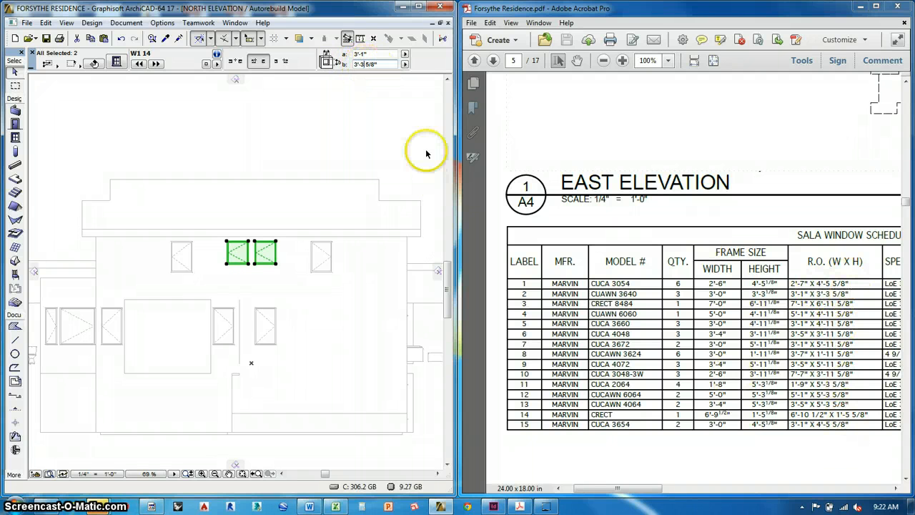
{"action": "double_click", "coordinate": [357, 64]}
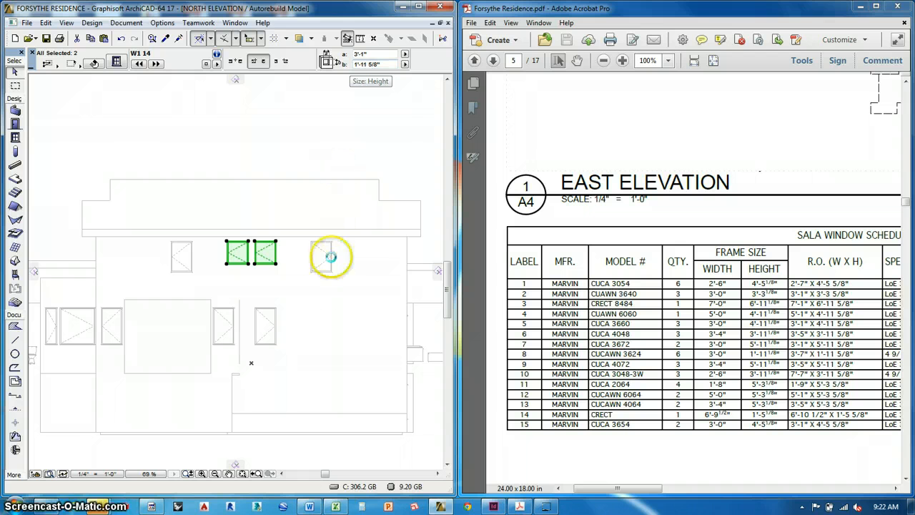
{"action": "left_click", "coordinate": [336, 315]}
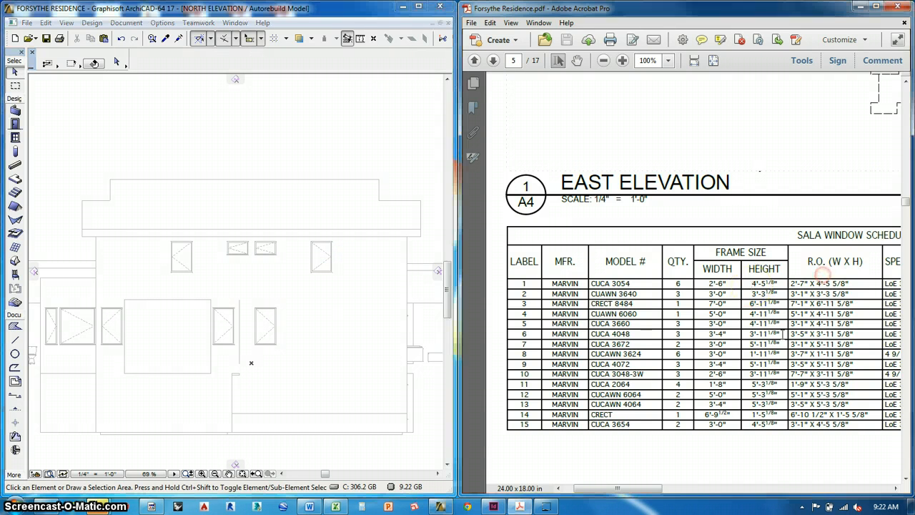
Show the full East Elevation sheet in the PDF, then return to the upper floor plan and open the West Elevation
{"action": "scroll", "coordinate": [762, 387], "scroll_direction": "down", "scroll_amount": 1}
{"action": "scroll", "coordinate": [763, 387], "scroll_direction": "down", "scroll_amount": 2, "text": "ctrl"}
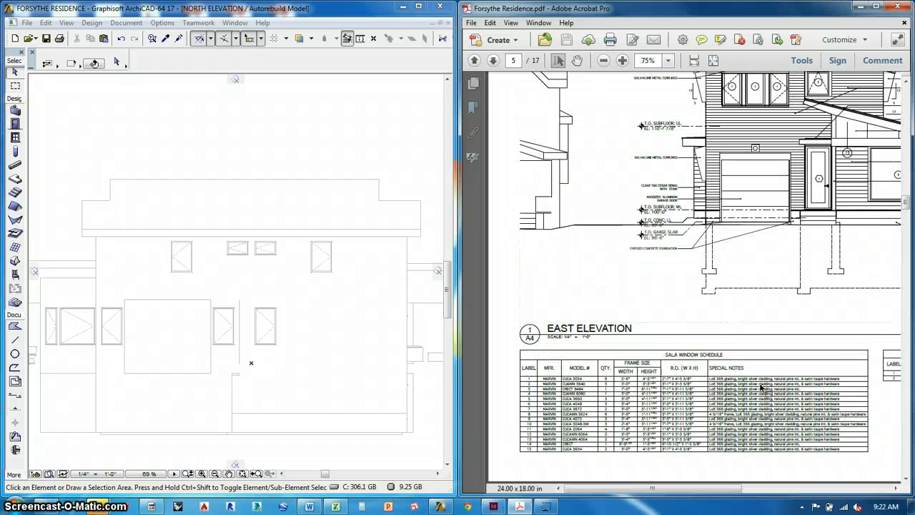
{"action": "scroll", "coordinate": [697, 360], "scroll_direction": "down", "scroll_amount": 1, "text": "ctrl"}
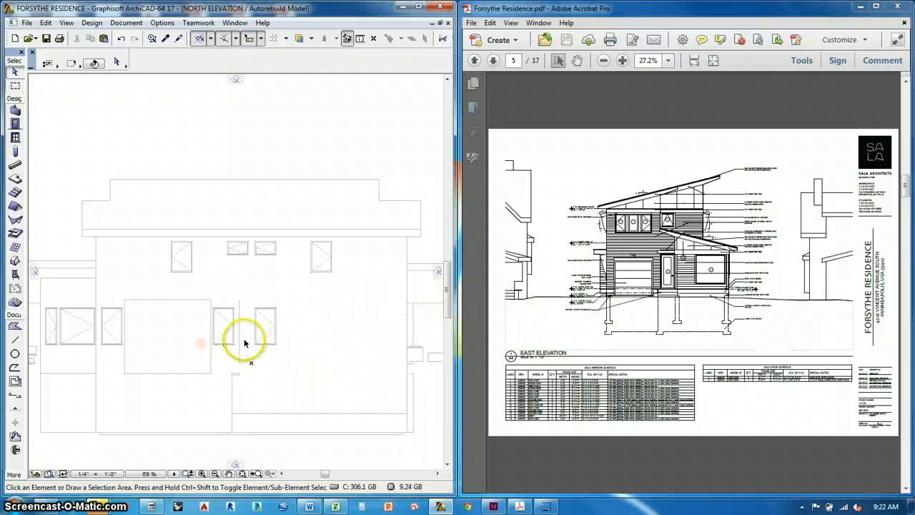
{"action": "key", "text": "F2"}
{"action": "middle_click_drag", "start_coordinate": [269, 289], "coordinate": [313, 267]}
{"action": "scroll", "coordinate": [269, 291], "scroll_direction": "down", "scroll_amount": 4}
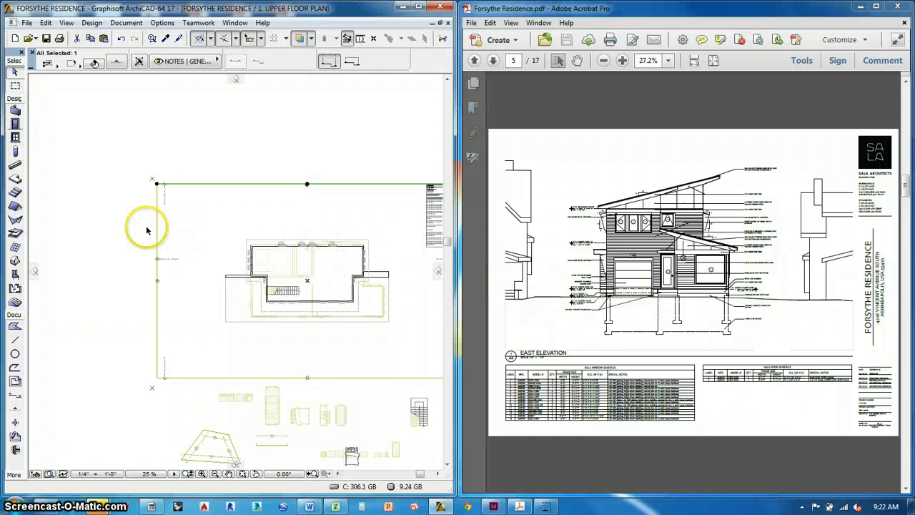
{"action": "right_click", "coordinate": [157, 247]}
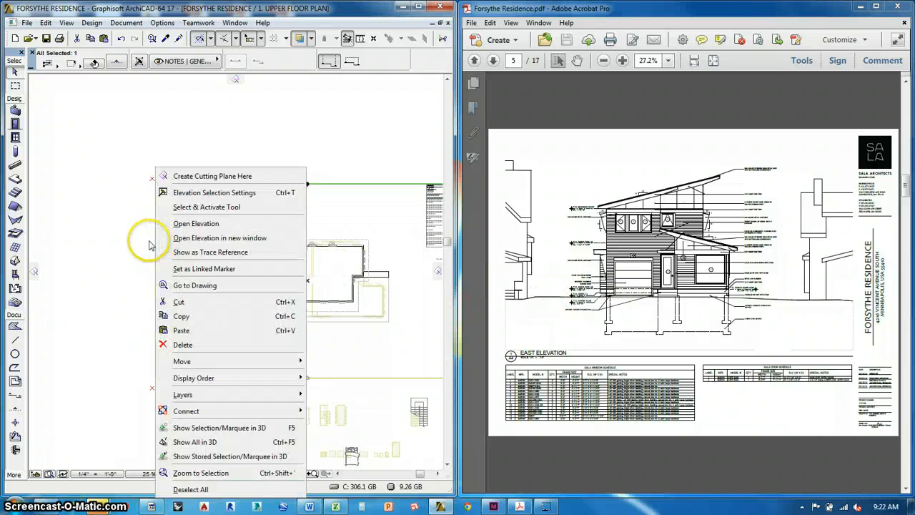
{"action": "left_click", "coordinate": [149, 246]}
{"action": "right_click", "coordinate": [158, 243]}
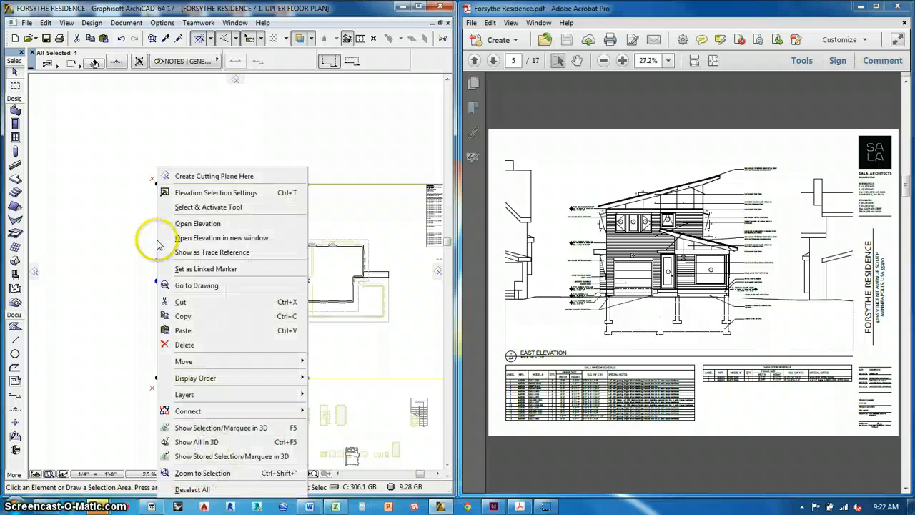
{"action": "left_click", "coordinate": [193, 222]}
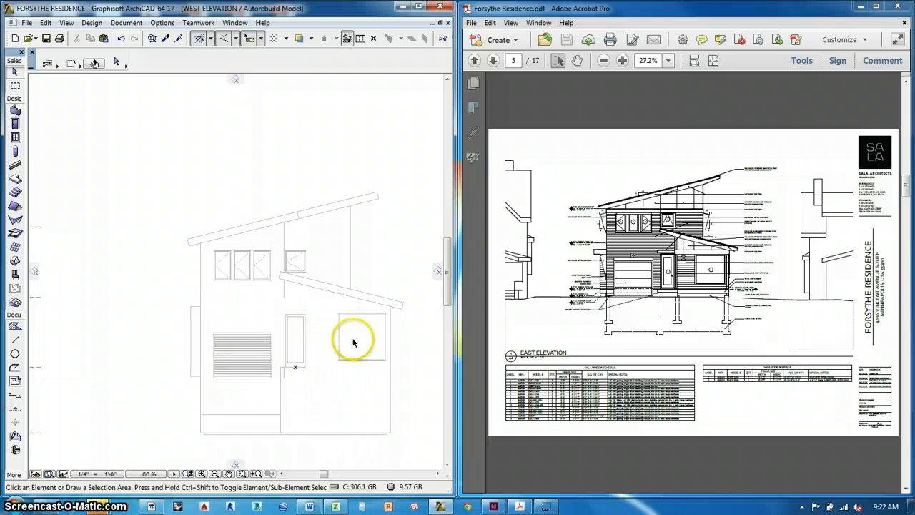
Inspect the large lower window and its wall against the PDF's East Elevation, then bring up the PDF's North Elevation sheet
{"action": "scroll", "coordinate": [358, 342], "scroll_direction": "up", "scroll_amount": 5}
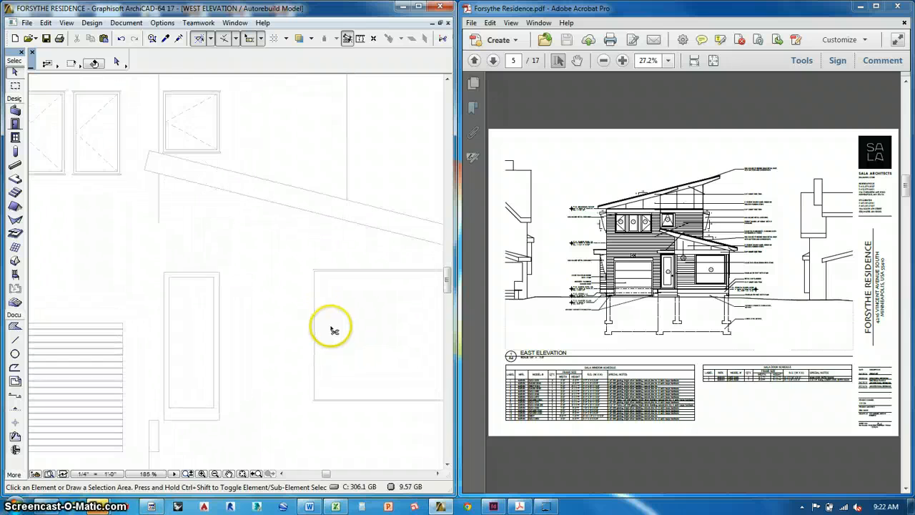
{"action": "scroll", "coordinate": [326, 313], "scroll_direction": "up", "scroll_amount": 5}
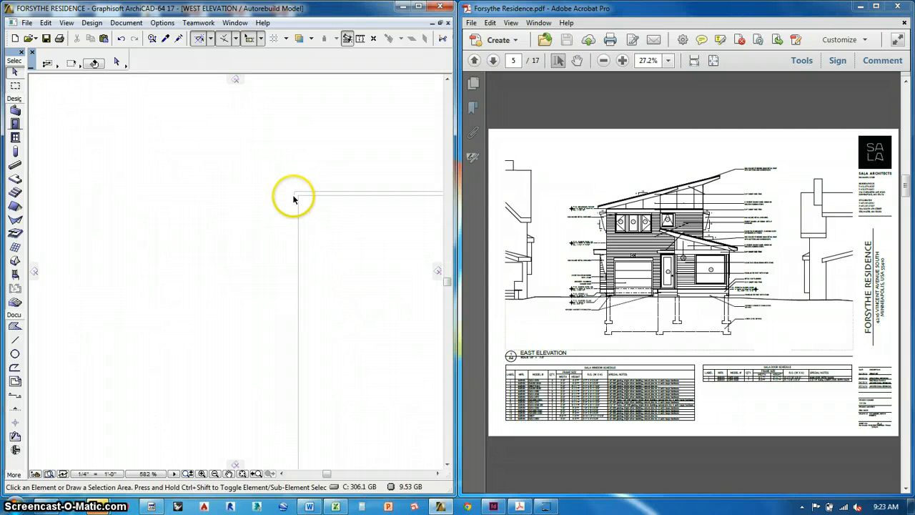
{"action": "scroll", "coordinate": [289, 229], "scroll_direction": "down", "scroll_amount": 4}
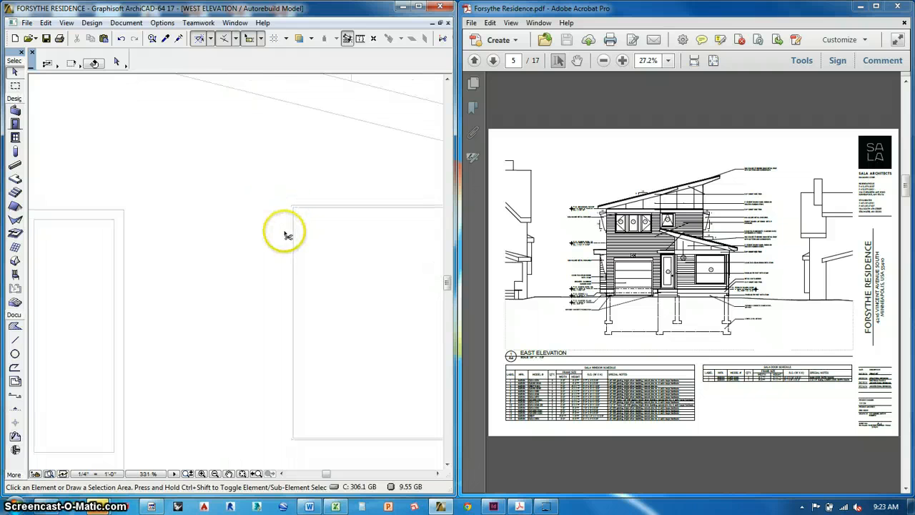
{"action": "scroll", "coordinate": [286, 250], "scroll_direction": "down", "scroll_amount": 2}
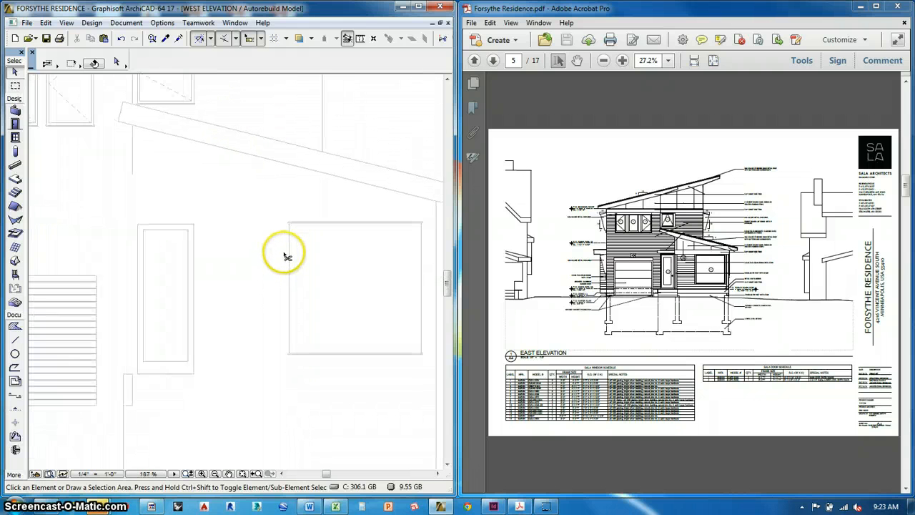
{"action": "scroll", "coordinate": [289, 286], "scroll_direction": "down", "scroll_amount": 3}
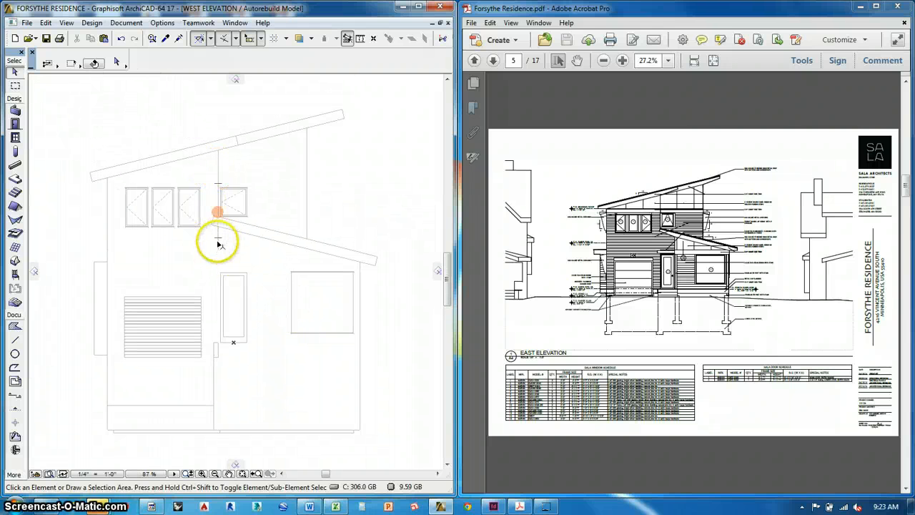
{"action": "left_click", "coordinate": [220, 245]}
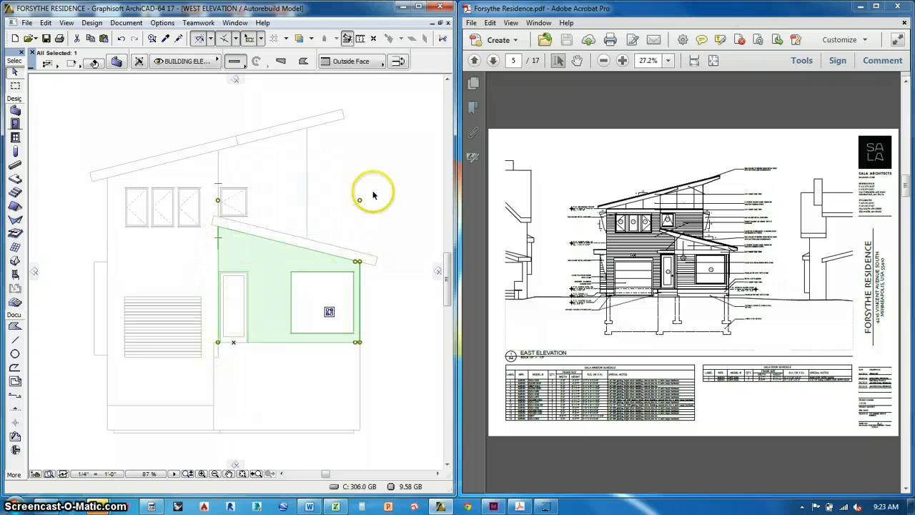
{"action": "key", "text": "Delete"}
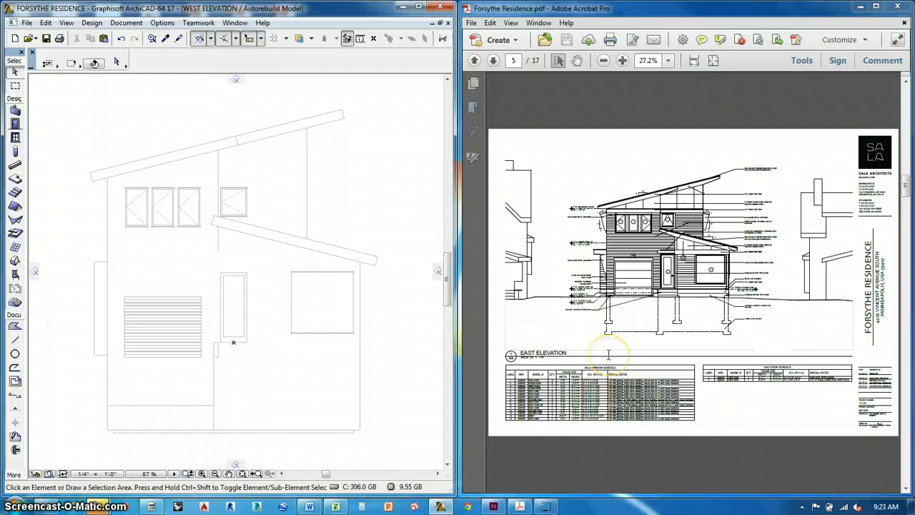
{"action": "scroll", "coordinate": [609, 358], "scroll_direction": "down", "scroll_amount": 1}
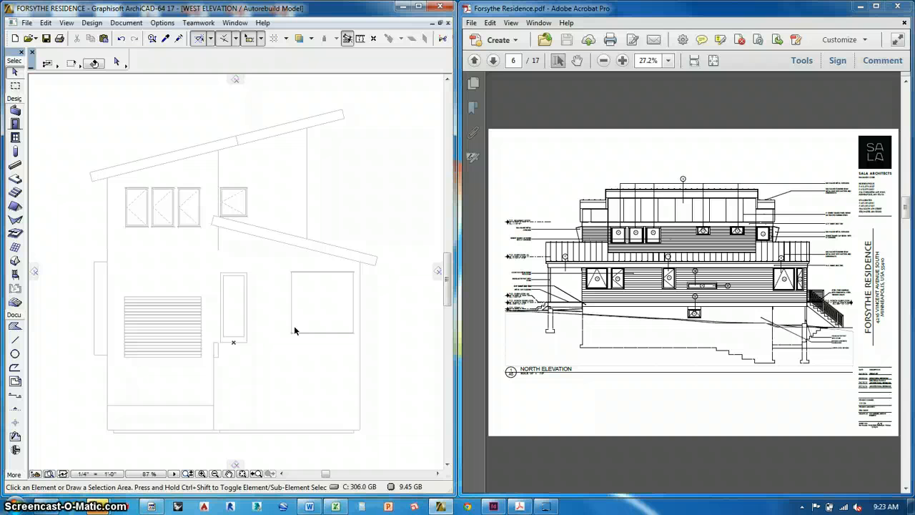
Return to the upper floor plan and open the South Elevation from its elevation line
{"action": "key", "text": "F2"}
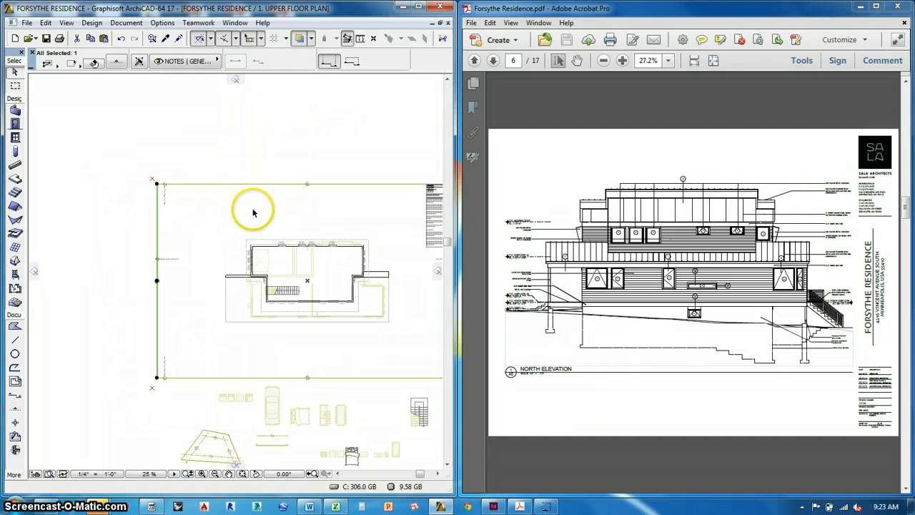
{"action": "left_click", "coordinate": [252, 211]}
{"action": "left_click", "coordinate": [283, 379]}
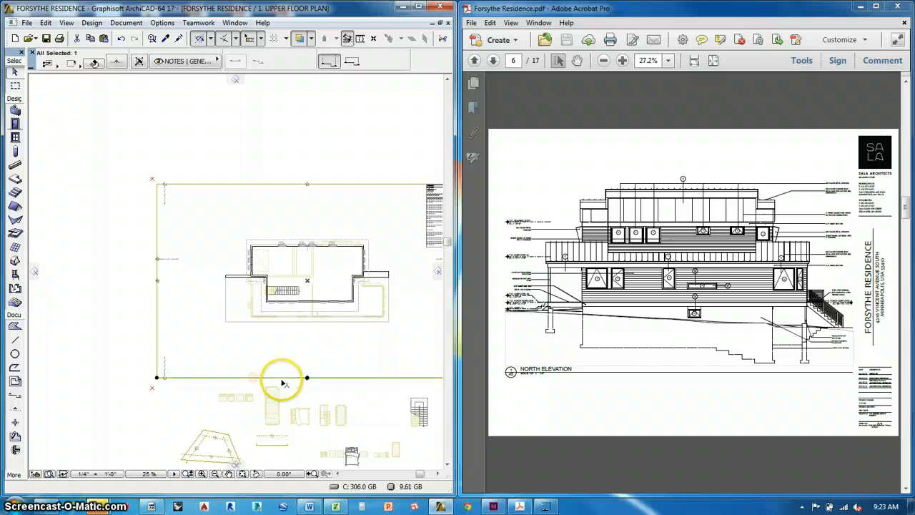
{"action": "right_click", "coordinate": [283, 379]}
{"action": "left_click", "coordinate": [327, 120]}
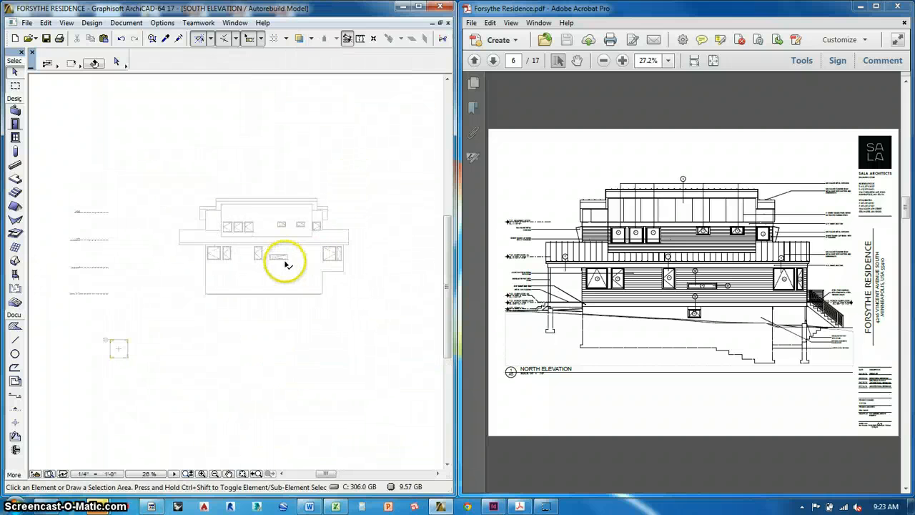
Examine how the upper-floor corner window in the South Elevation meets the lower roof, comparing it with the PDF's North Elevation
{"action": "scroll", "coordinate": [265, 225], "scroll_direction": "up", "scroll_amount": 5}
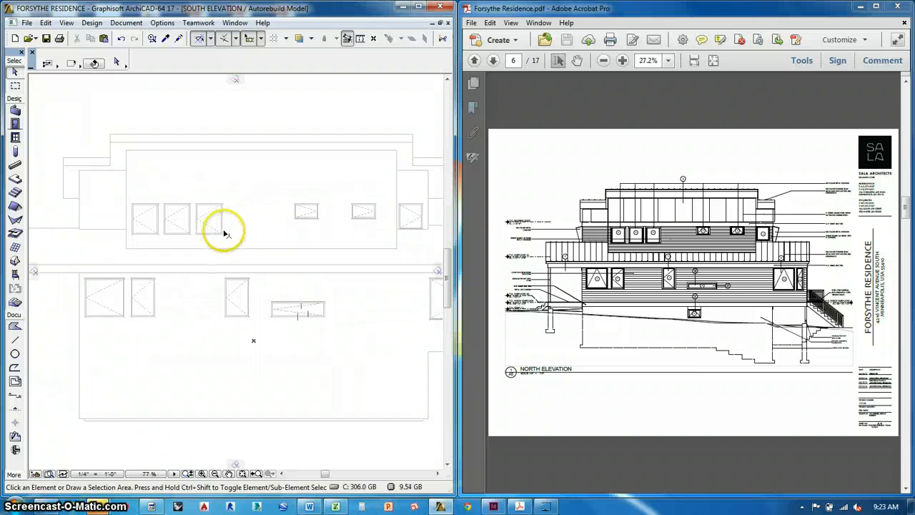
{"action": "scroll", "coordinate": [222, 234], "scroll_direction": "down", "scroll_amount": 1}
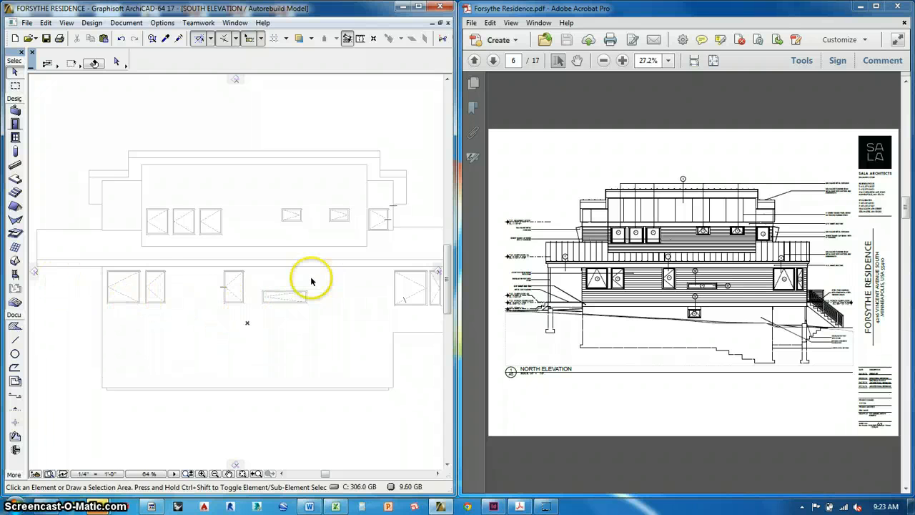
{"action": "scroll", "coordinate": [97, 253], "scroll_direction": "down", "scroll_amount": 1}
{"action": "scroll", "coordinate": [397, 242], "scroll_direction": "up", "scroll_amount": 14}
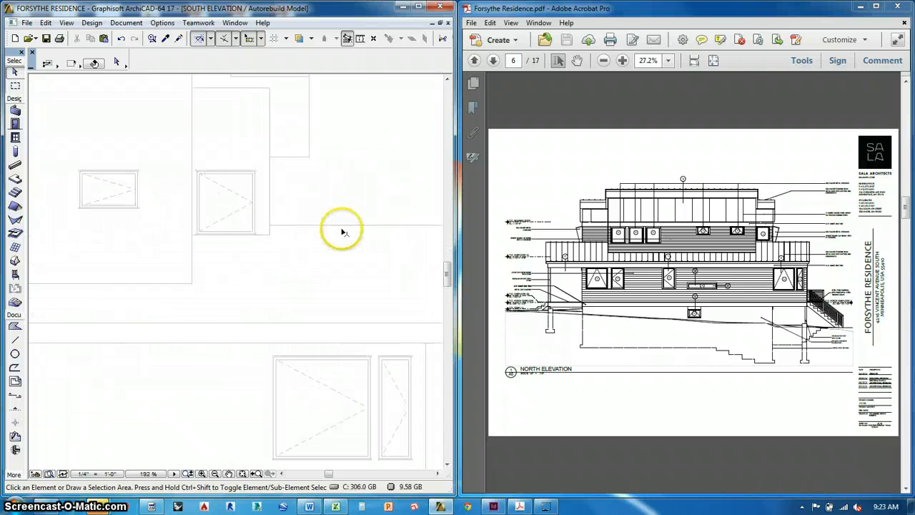
{"action": "scroll", "coordinate": [326, 246], "scroll_direction": "down", "scroll_amount": 2}
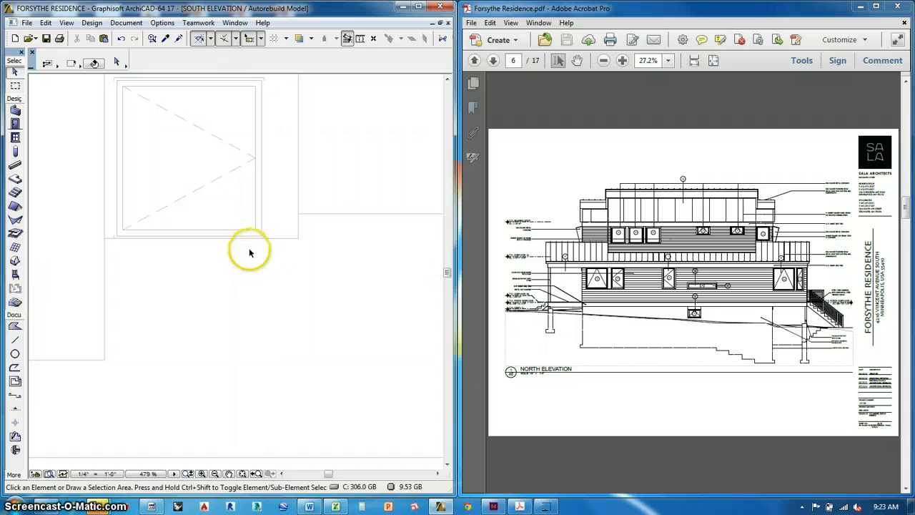
{"action": "scroll", "coordinate": [257, 247], "scroll_direction": "down", "scroll_amount": 6}
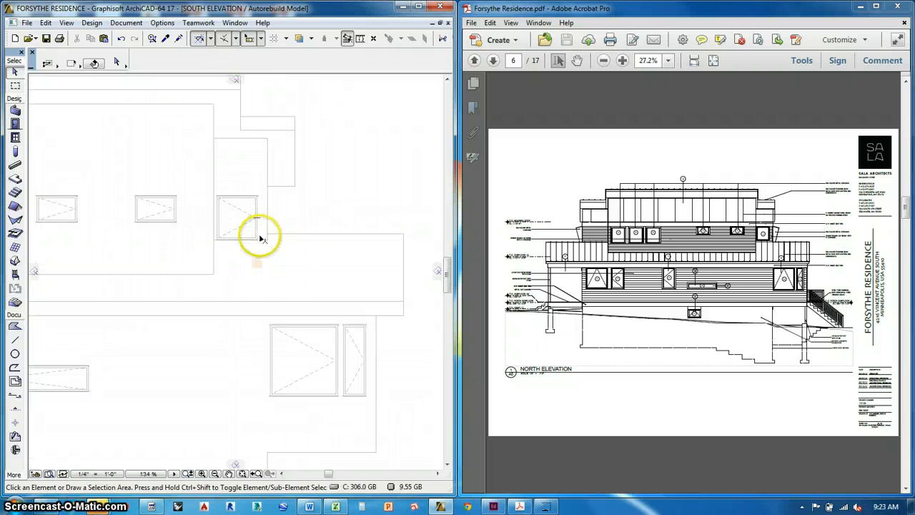
{"action": "scroll", "coordinate": [336, 205], "scroll_direction": "down", "scroll_amount": 4}
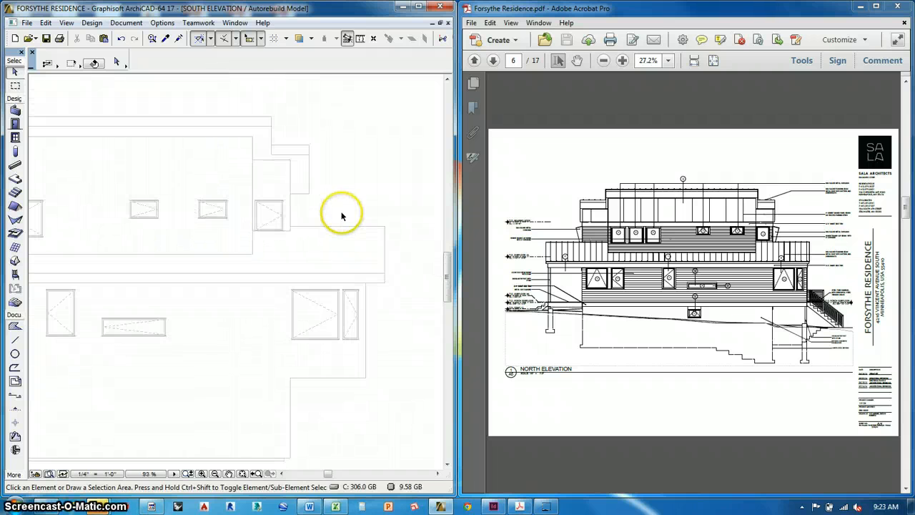
{"action": "scroll", "coordinate": [315, 241], "scroll_direction": "up", "scroll_amount": 8}
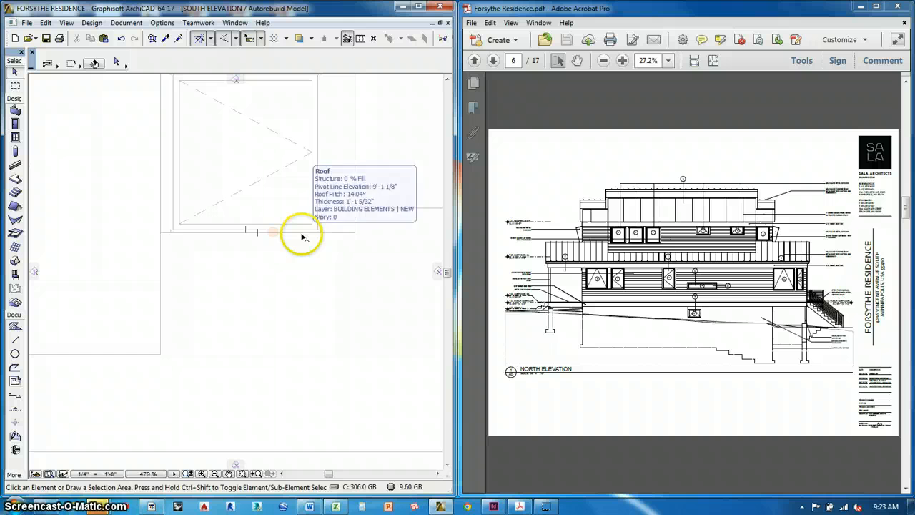
{"action": "scroll", "coordinate": [299, 237], "scroll_direction": "down", "scroll_amount": 4}
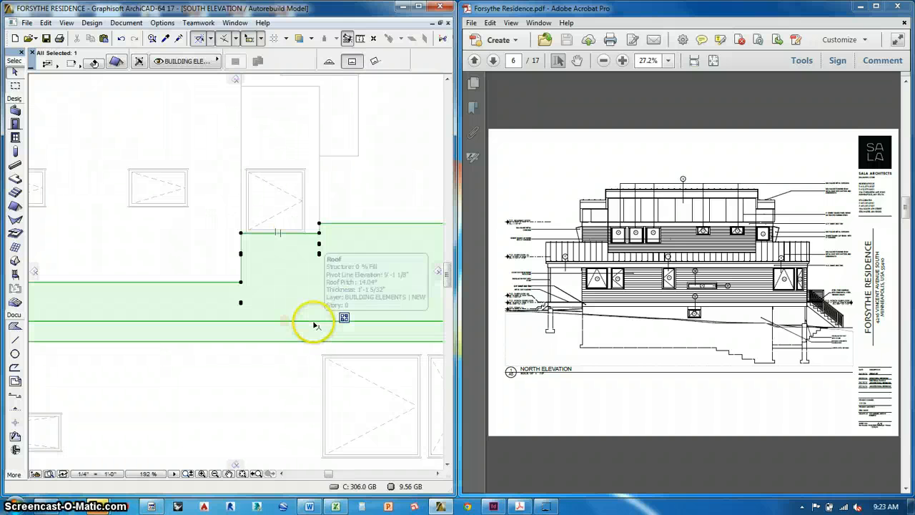
{"action": "scroll", "coordinate": [363, 186], "scroll_direction": "down", "scroll_amount": 3}
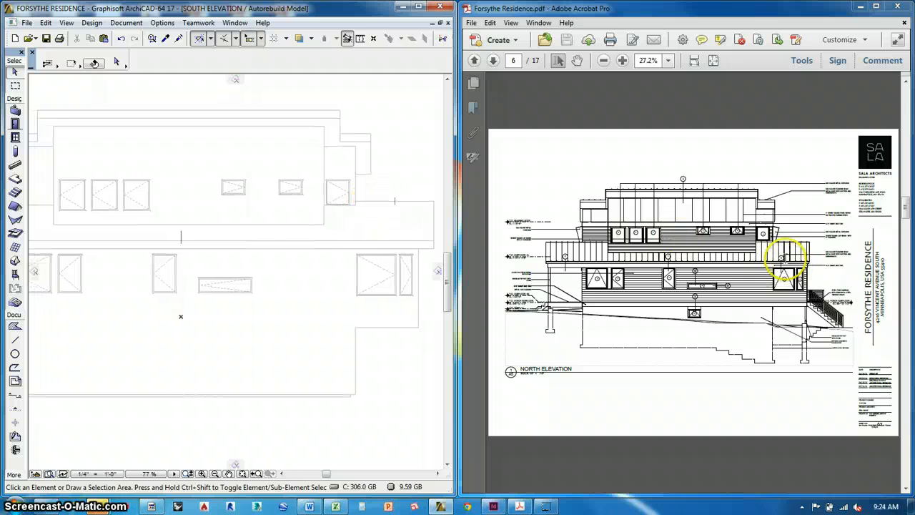
{"action": "scroll", "coordinate": [422, 264], "scroll_direction": "down", "scroll_amount": 2}
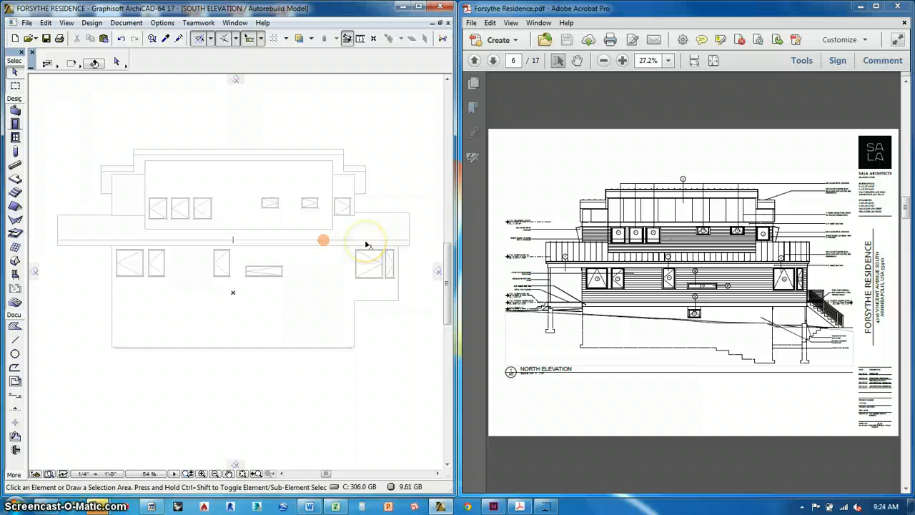
Select the lower roof, check its pivot line height setting, and clear the selection
{"action": "left_click", "coordinate": [367, 244]}
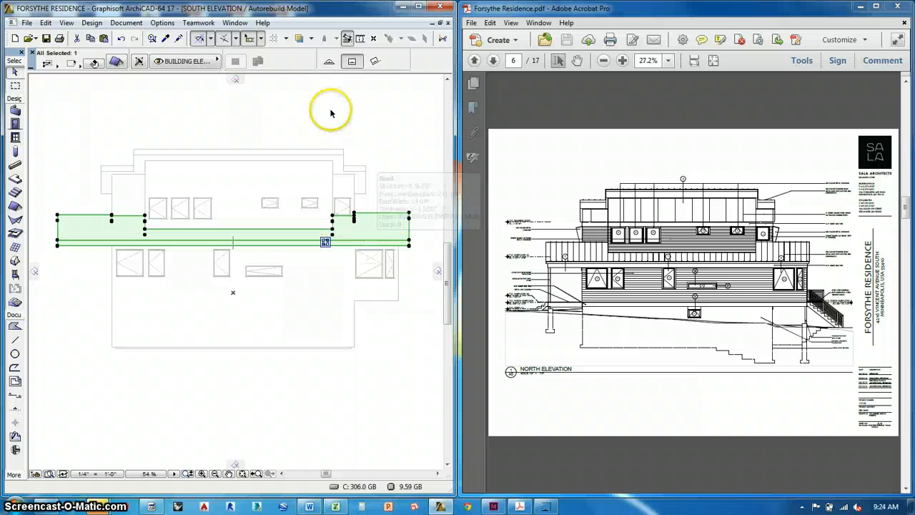
{"action": "scroll", "coordinate": [345, 61], "scroll_direction": "down", "scroll_amount": 4}
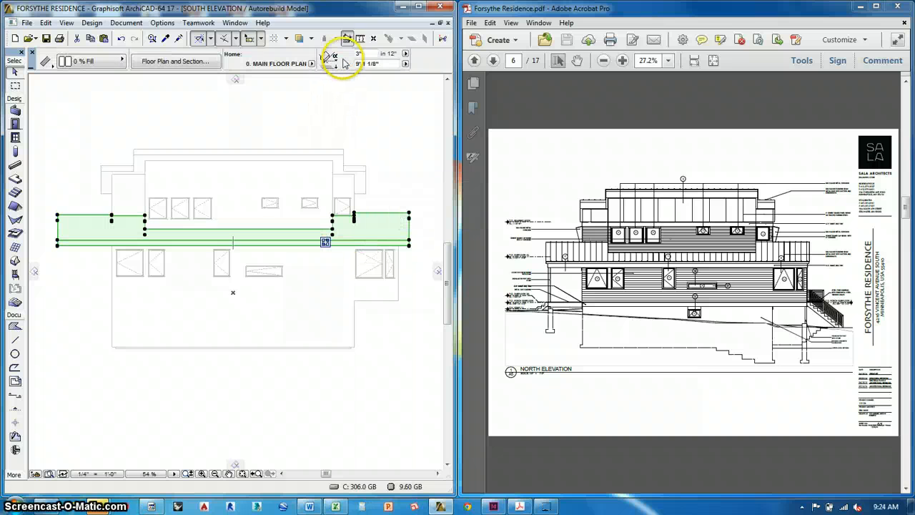
{"action": "double_click", "coordinate": [369, 64]}
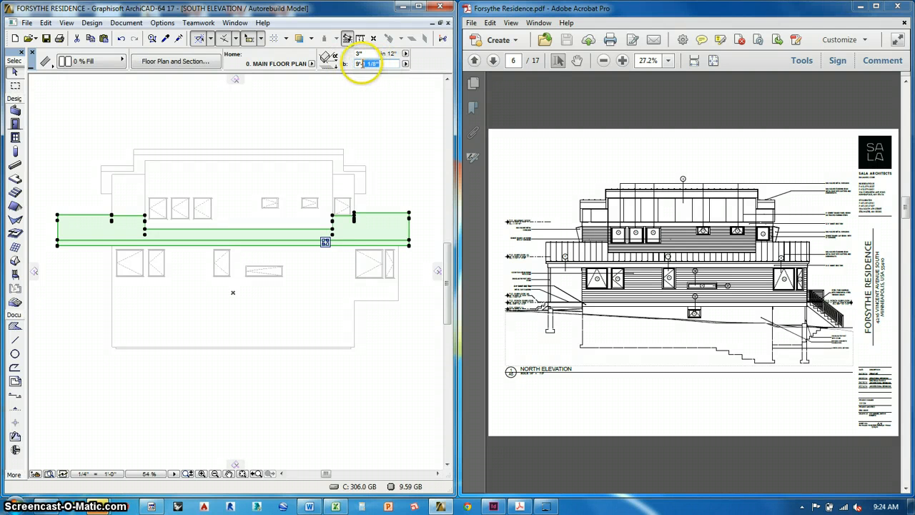
{"action": "left_click", "coordinate": [387, 180]}
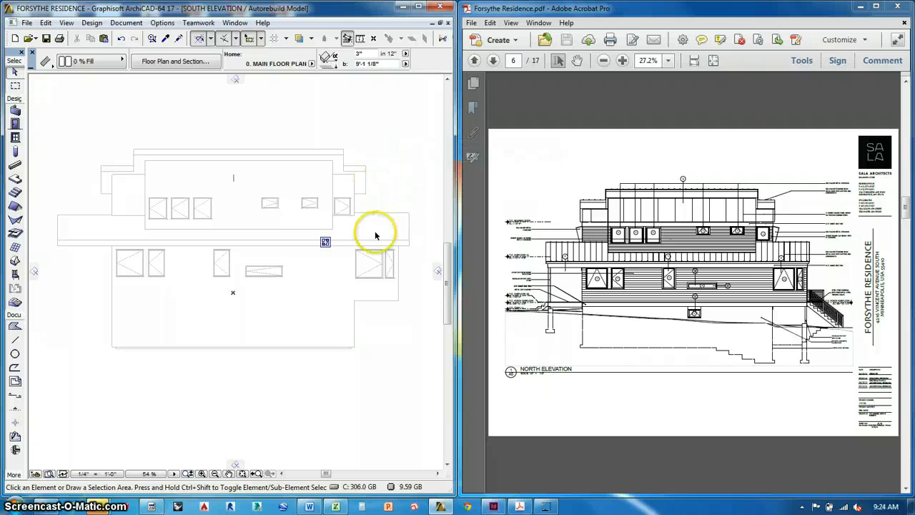
Set the height of the upper-floor corner window above the lower roof to 2'-11 5/8" and clear the selection
{"action": "scroll", "coordinate": [361, 232], "scroll_direction": "up", "scroll_amount": 5}
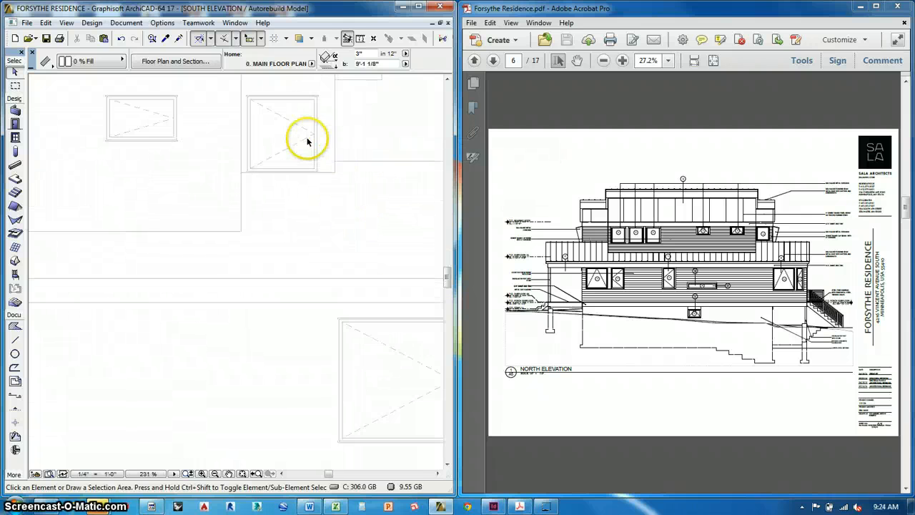
{"action": "left_click", "coordinate": [307, 126]}
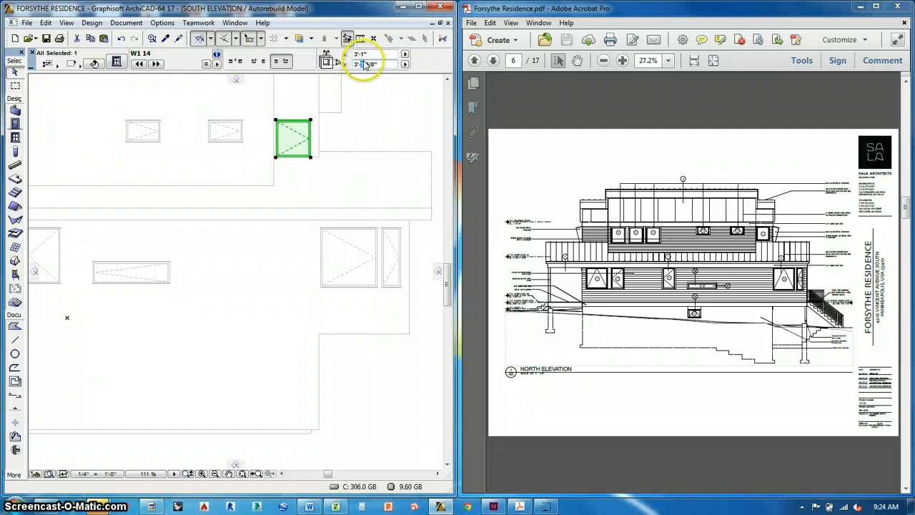
{"action": "left_click_drag", "start_coordinate": [364, 64], "coordinate": [353, 65]}
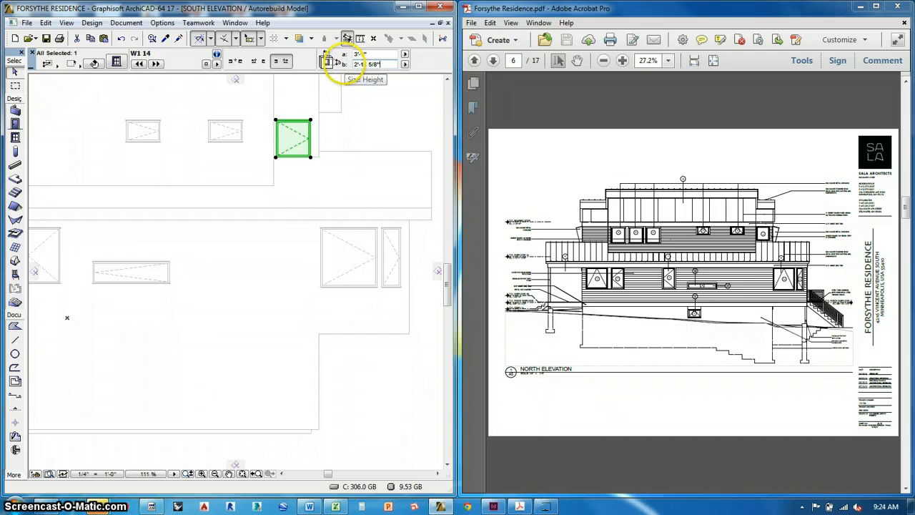
{"action": "left_click", "coordinate": [354, 178]}
{"action": "scroll", "coordinate": [354, 178], "scroll_direction": "down", "scroll_amount": 5}
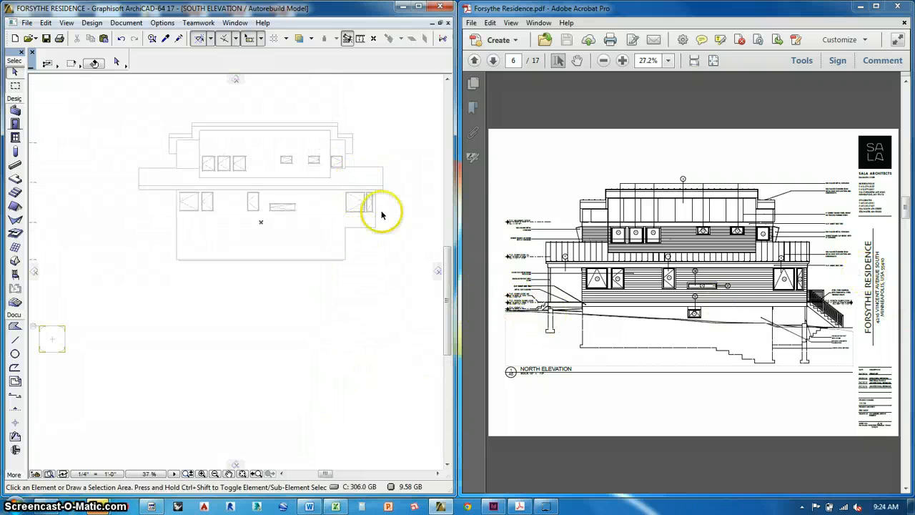
On the upper floor plan, select the three 3'-1" wide casements at the inner corners and match their height to the resized window
{"action": "key", "text": "F2"}
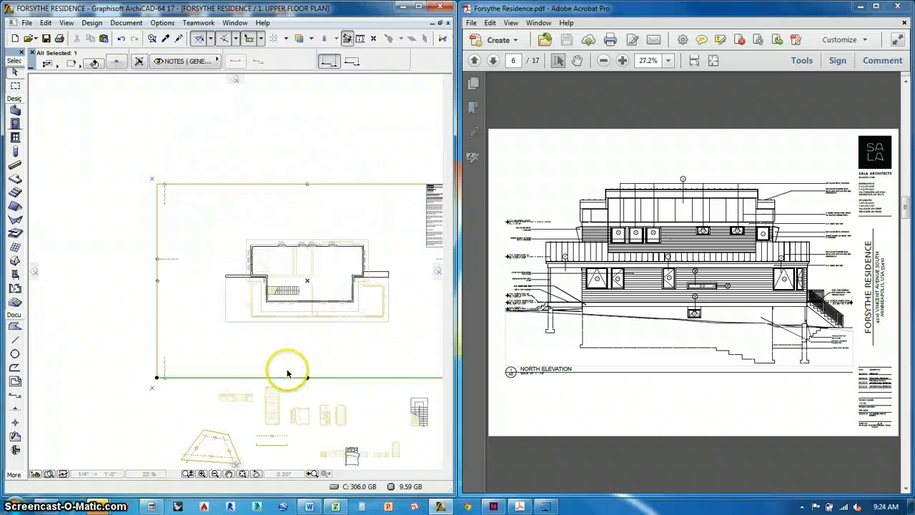
{"action": "middle_click_drag", "start_coordinate": [382, 344], "coordinate": [256, 345]}
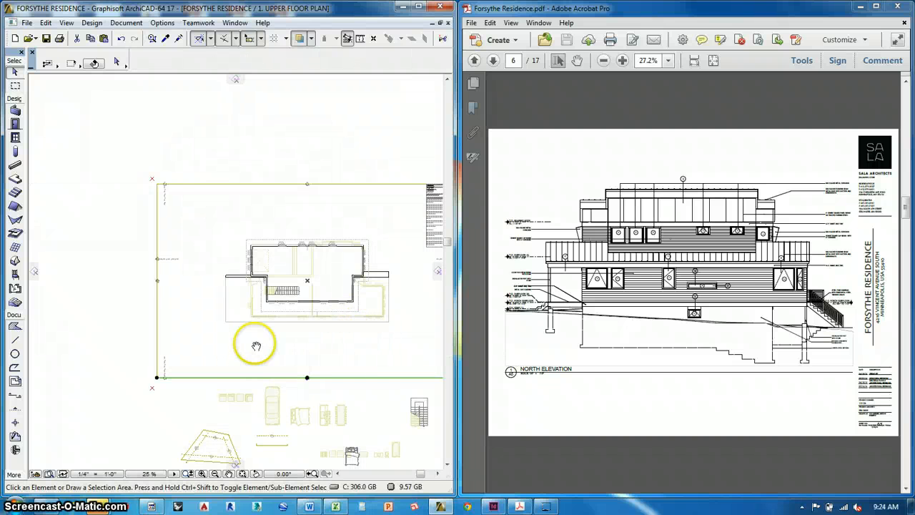
{"action": "left_click", "coordinate": [194, 301]}
{"action": "left_click", "coordinate": [157, 295]}
{"action": "left_click", "coordinate": [307, 306]}
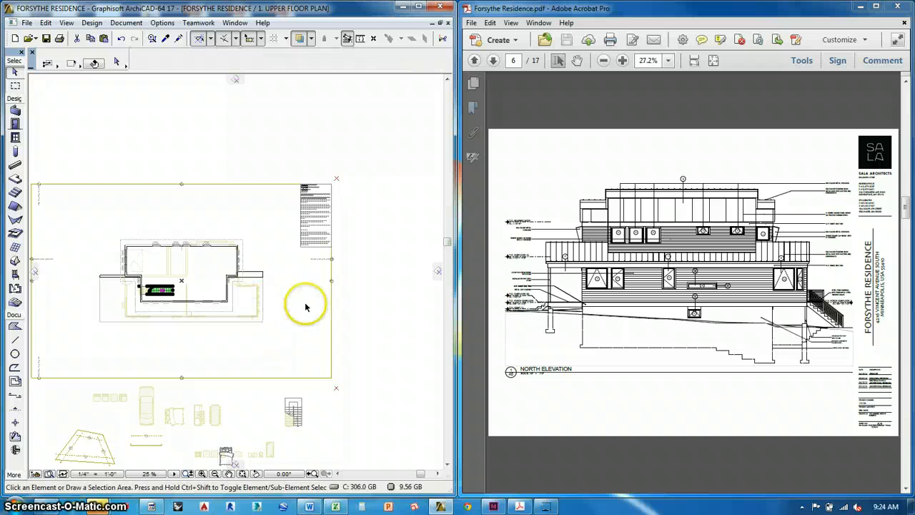
{"action": "scroll", "coordinate": [203, 301], "scroll_direction": "up", "scroll_amount": 10}
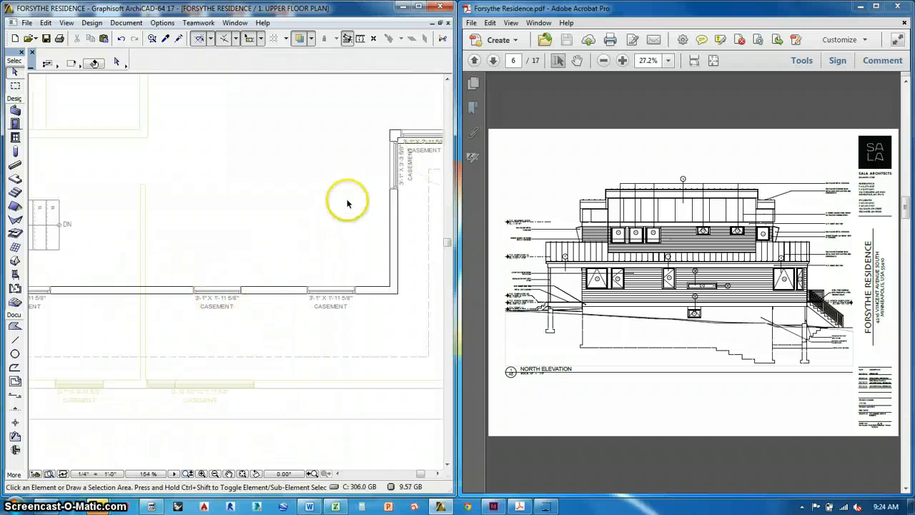
{"action": "scroll", "coordinate": [345, 203], "scroll_direction": "up", "scroll_amount": 1}
{"action": "middle_click_drag", "start_coordinate": [334, 203], "coordinate": [148, 304]}
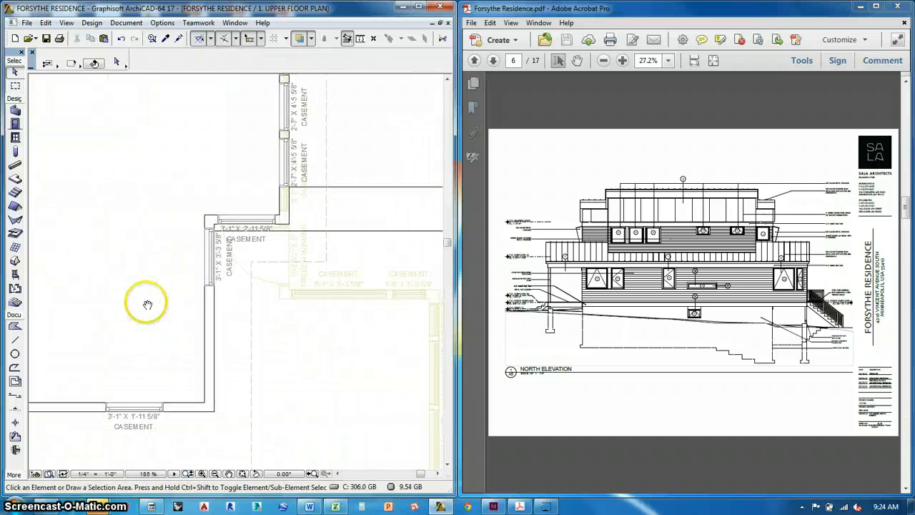
{"action": "left_click", "coordinate": [276, 229]}
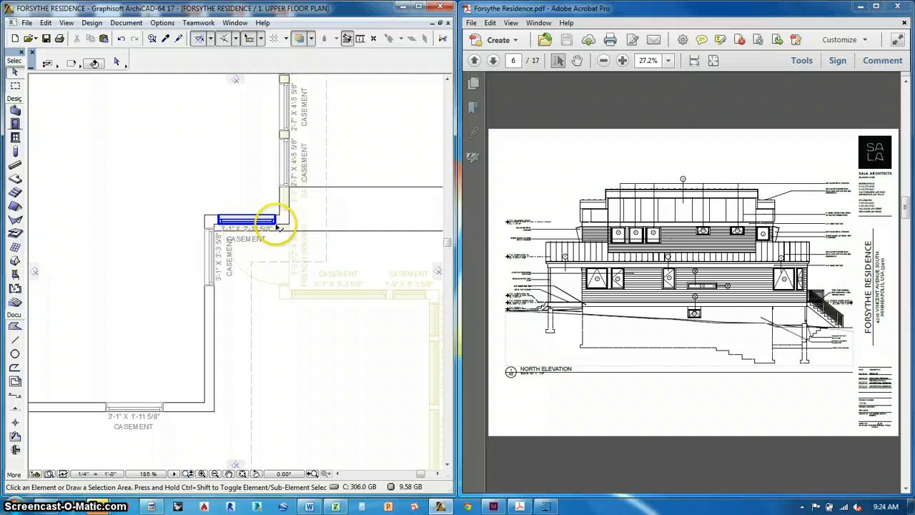
{"action": "left_click", "coordinate": [214, 288], "text": "shift"}
{"action": "middle_click_drag", "start_coordinate": [141, 276], "coordinate": [394, 275]}
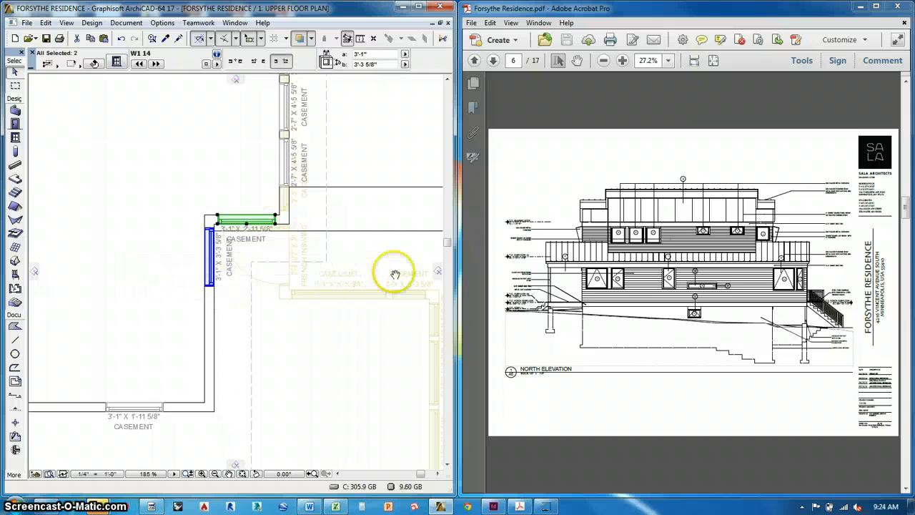
{"action": "scroll", "coordinate": [395, 275], "scroll_direction": "down", "scroll_amount": 5}
{"action": "scroll", "coordinate": [221, 300], "scroll_direction": "up", "scroll_amount": 5}
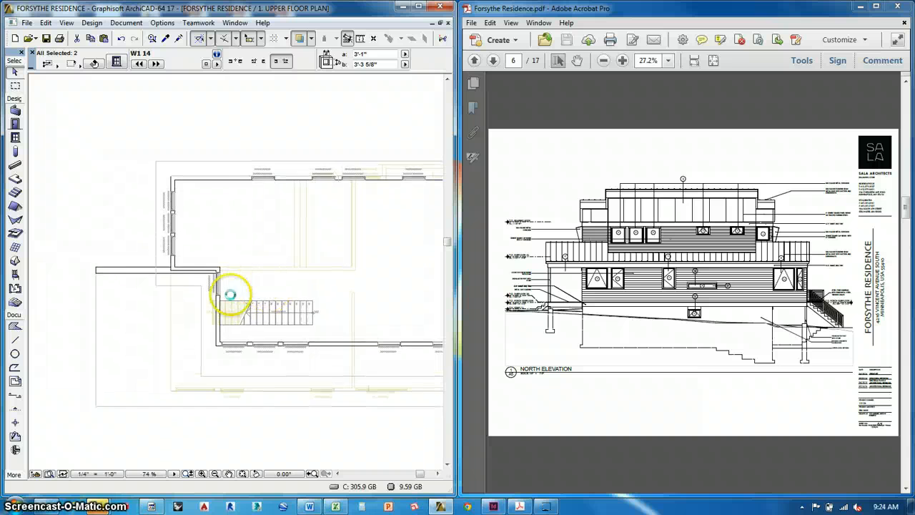
{"action": "scroll", "coordinate": [222, 300], "scroll_direction": "up", "scroll_amount": 2}
{"action": "left_click", "coordinate": [216, 285], "text": "shift"}
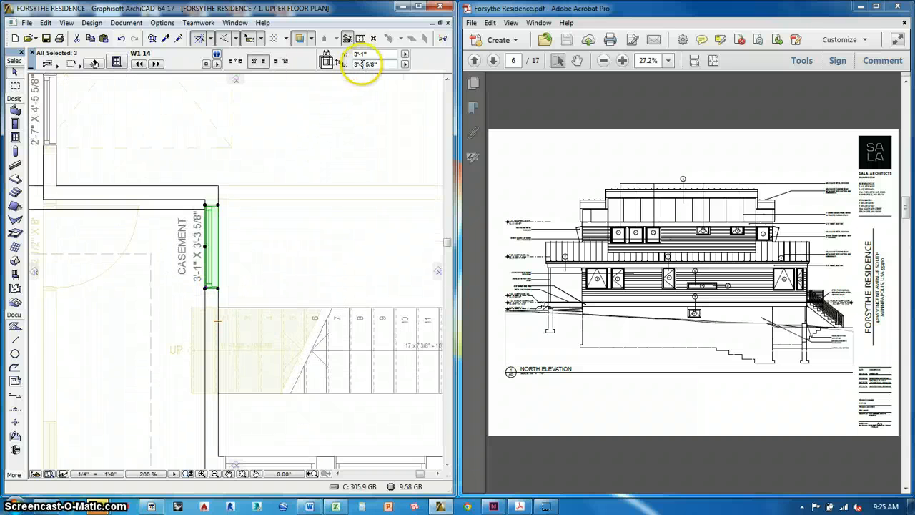
{"action": "left_click", "coordinate": [350, 237]}
Open the East Elevation from its line on the plan and bring up the PDF's West Elevation sheet for comparison
{"action": "scroll", "coordinate": [116, 260], "scroll_direction": "down", "scroll_amount": 7}
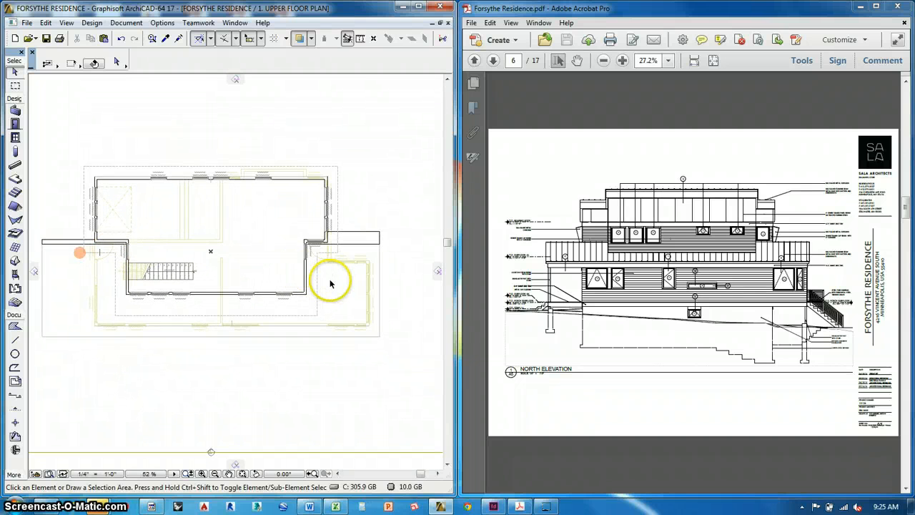
{"action": "middle_click_drag", "start_coordinate": [330, 284], "coordinate": [230, 294]}
{"action": "scroll", "coordinate": [230, 293], "scroll_direction": "down", "scroll_amount": 1}
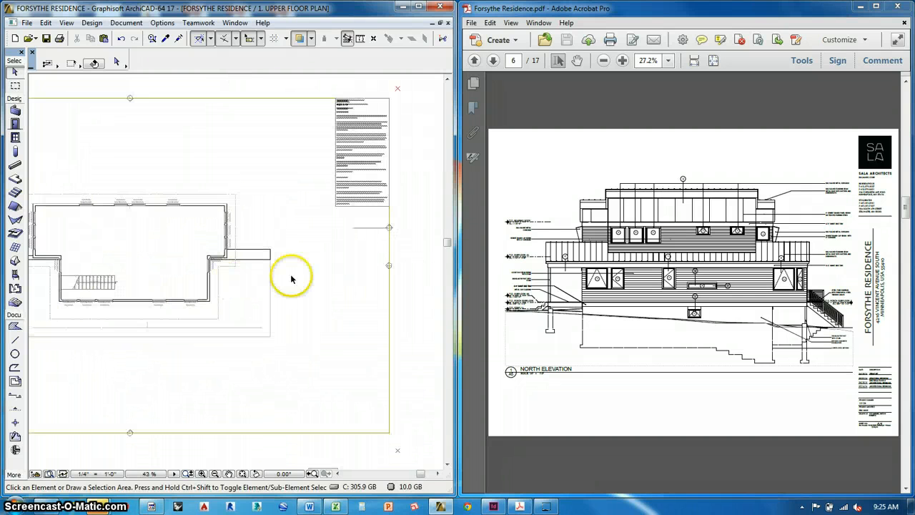
{"action": "left_click", "coordinate": [389, 249]}
{"action": "right_click", "coordinate": [359, 261]}
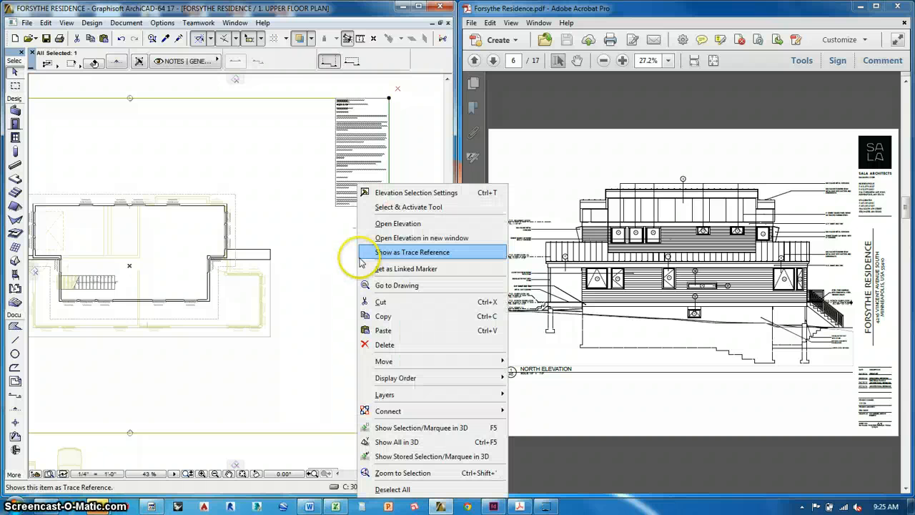
{"action": "left_click", "coordinate": [369, 224]}
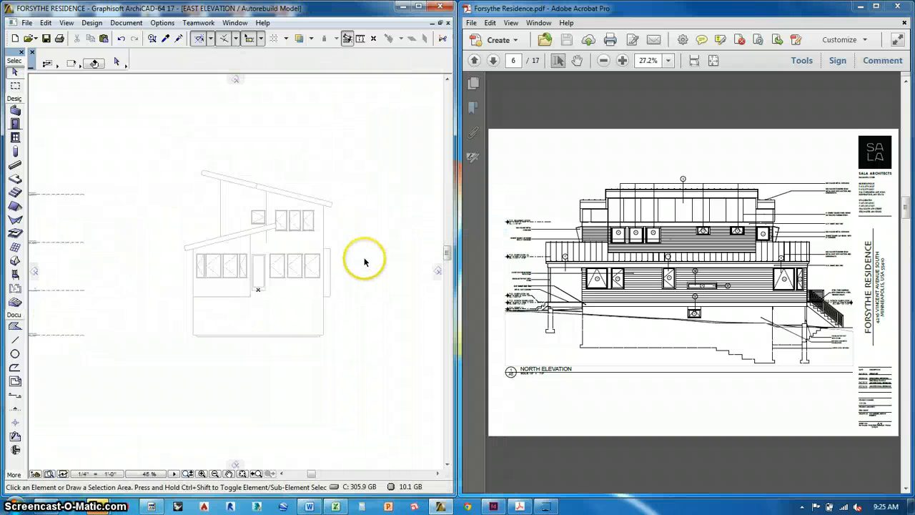
{"action": "left_click", "coordinate": [663, 300]}
{"action": "scroll", "coordinate": [663, 303], "scroll_direction": "down", "scroll_amount": 3}
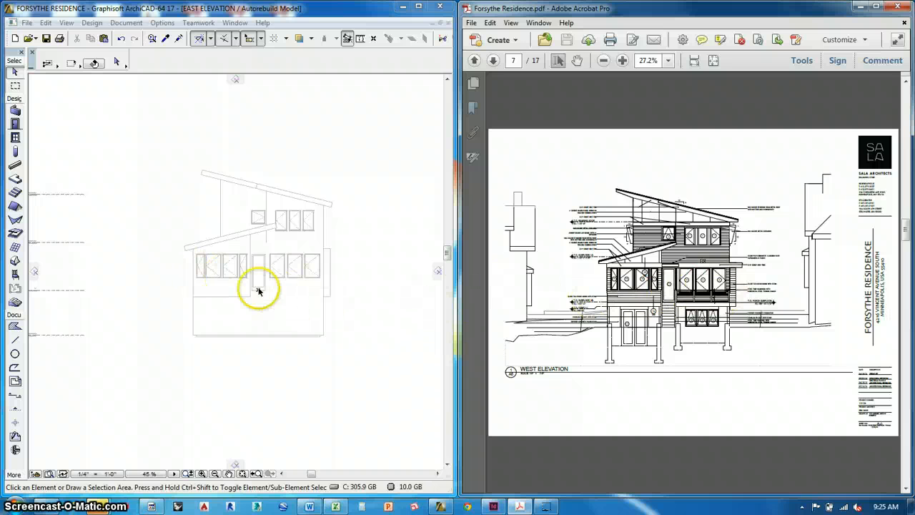
Return to the upper floor plan, open the North Elevation from its line, and bring up the PDF's South Elevation sheet
{"action": "left_click", "coordinate": [701, 255]}
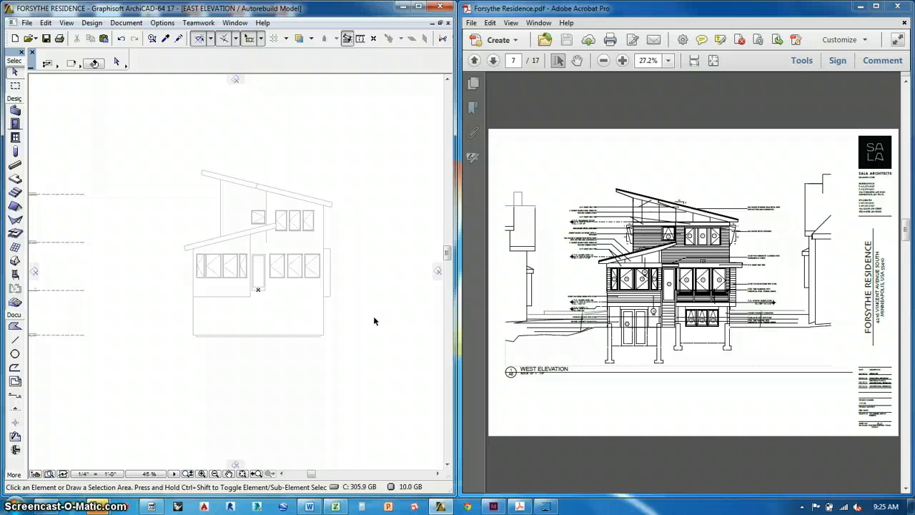
{"action": "key", "text": "F2"}
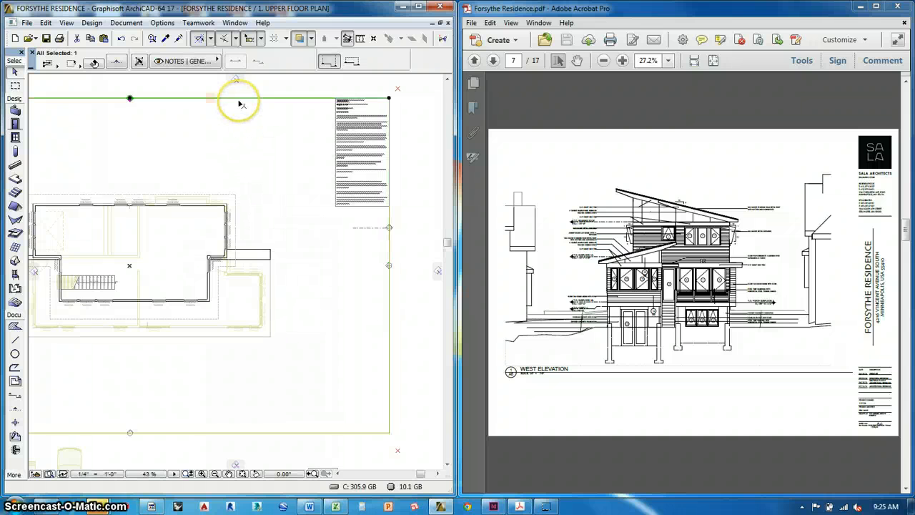
{"action": "right_click", "coordinate": [240, 104]}
{"action": "left_click", "coordinate": [264, 158]}
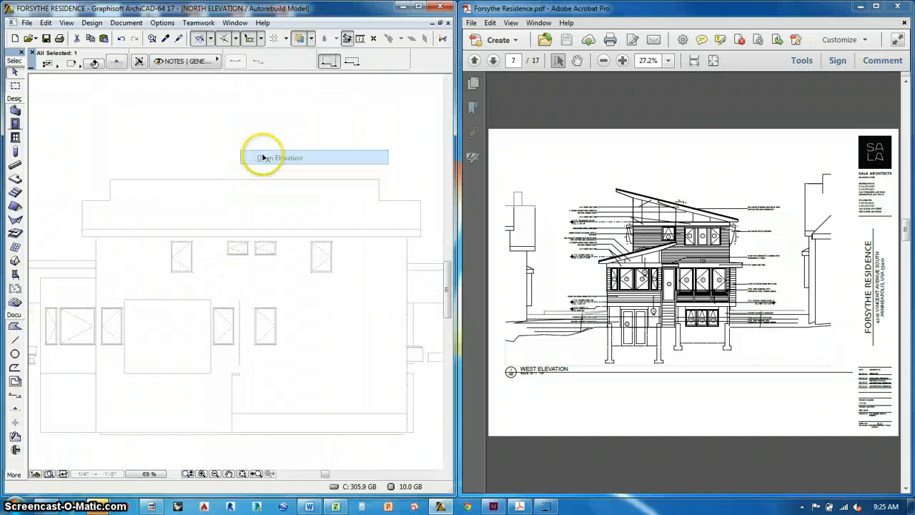
{"action": "left_click", "coordinate": [717, 306]}
{"action": "scroll", "coordinate": [716, 305], "scroll_direction": "down", "scroll_amount": 1}
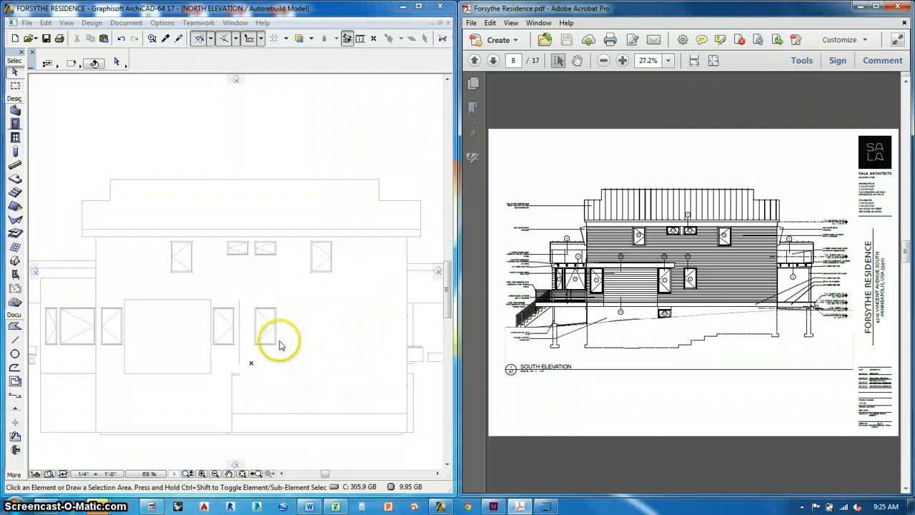
Examine the windows on the PDF's South Elevation sheet and compare them with the model's North Elevation
{"action": "left_click", "coordinate": [689, 312]}
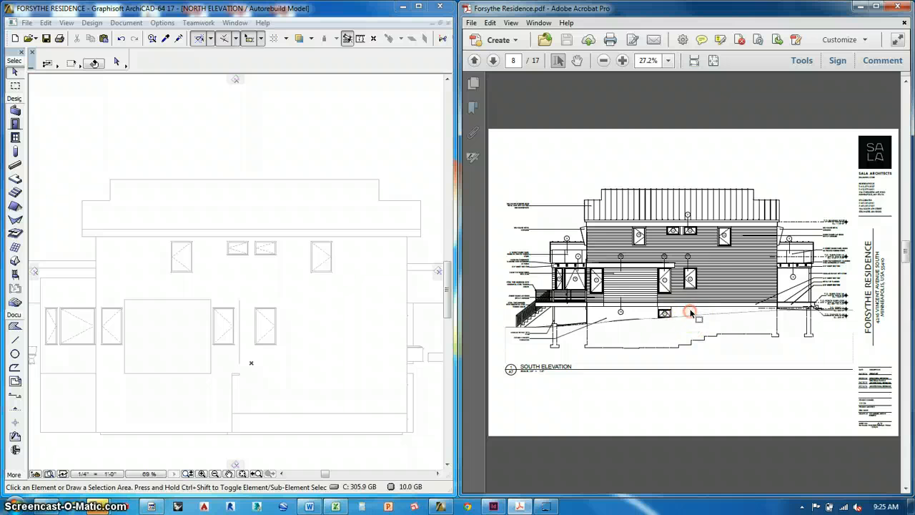
{"action": "scroll", "coordinate": [776, 327], "scroll_direction": "up", "scroll_amount": 4}
{"action": "scroll", "coordinate": [778, 326], "scroll_direction": "down", "scroll_amount": 4}
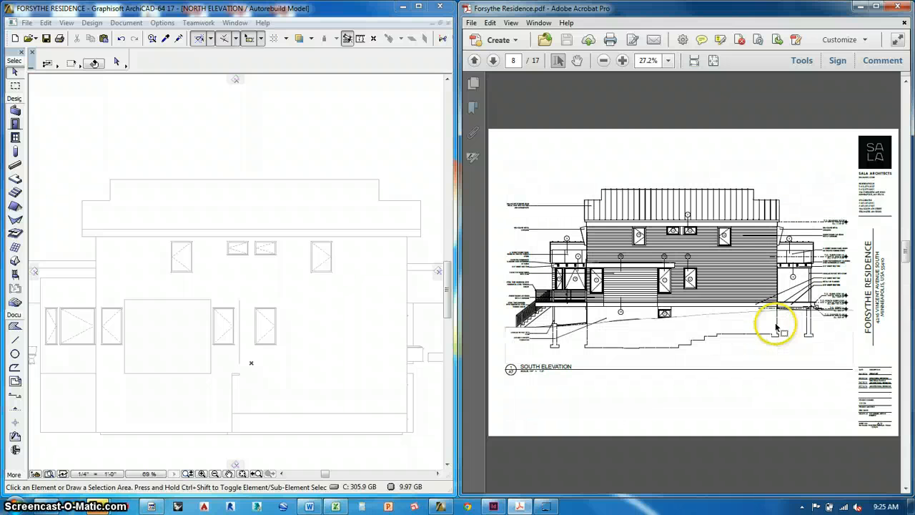
{"action": "scroll", "coordinate": [729, 298], "scroll_direction": "up", "scroll_amount": 4, "text": "ctrl"}
{"action": "scroll", "coordinate": [725, 272], "scroll_direction": "down", "scroll_amount": 3, "text": "ctrl"}
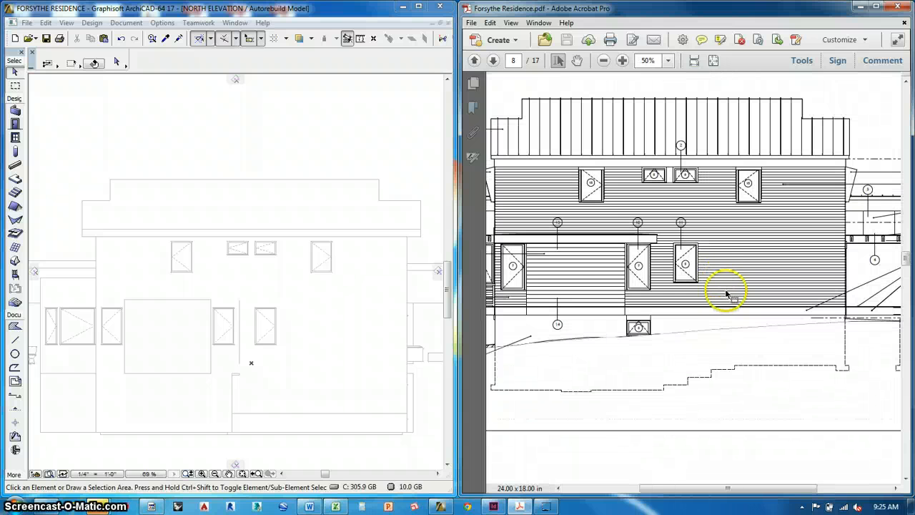
{"action": "scroll", "coordinate": [726, 294], "scroll_direction": "down", "scroll_amount": 2, "text": "ctrl"}
{"action": "scroll", "coordinate": [705, 286], "scroll_direction": "up", "scroll_amount": 2}
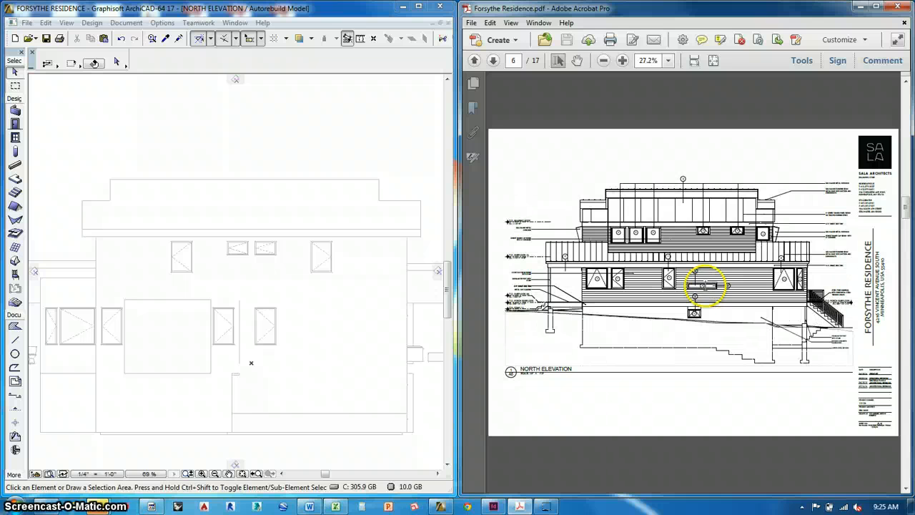
Consult the PDF's window schedule and set the height of the main-floor window farthest right of the projecting bay to 4'-11 5/8"
{"action": "scroll", "coordinate": [704, 286], "scroll_direction": "up", "scroll_amount": 1}
{"action": "scroll", "coordinate": [519, 419], "scroll_direction": "up", "scroll_amount": 6, "text": "ctrl"}
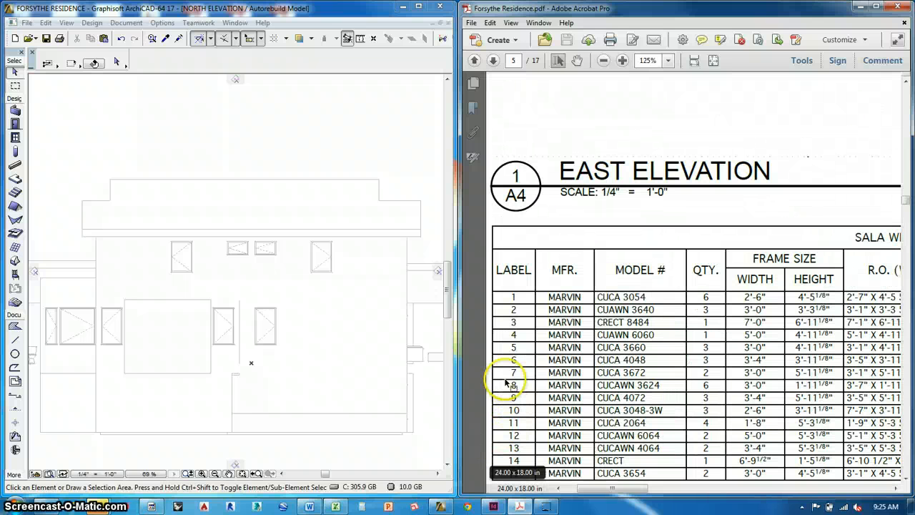
{"action": "scroll", "coordinate": [858, 358], "scroll_direction": "down", "scroll_amount": 1, "text": "ctrl"}
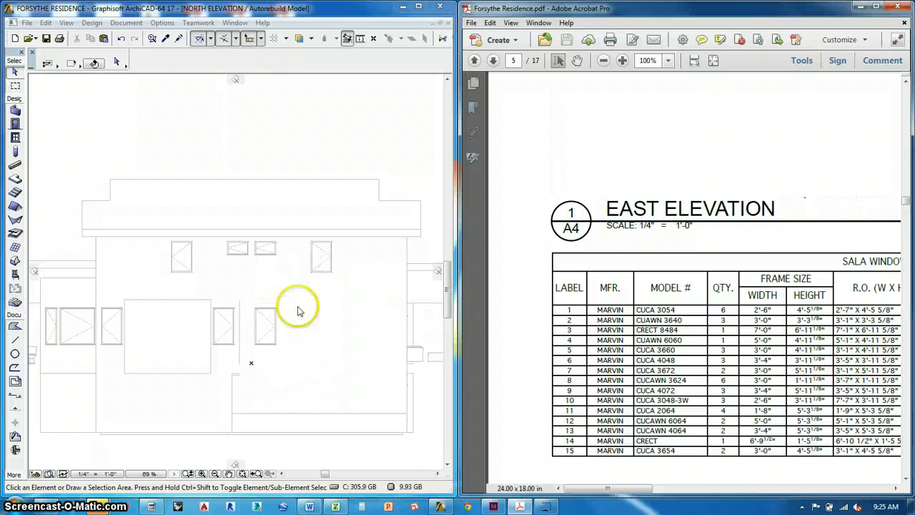
{"action": "left_click", "coordinate": [276, 346]}
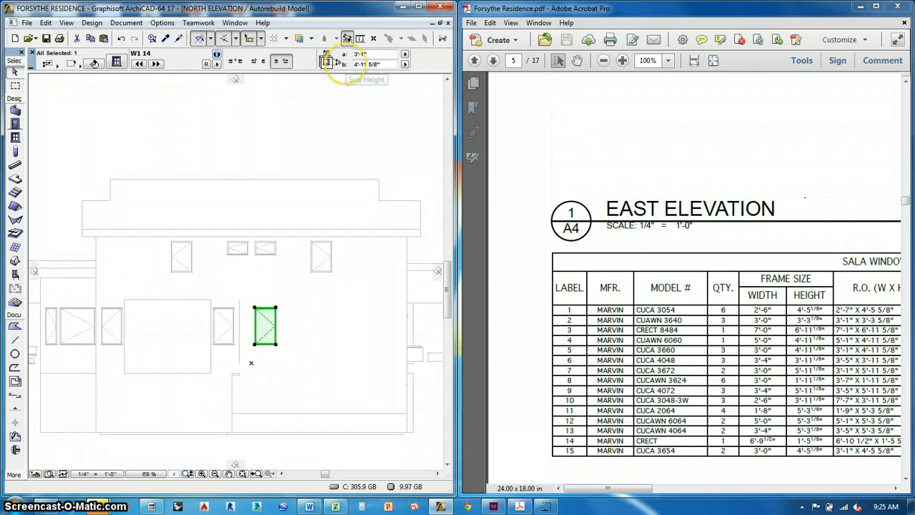
{"action": "left_click", "coordinate": [315, 148]}
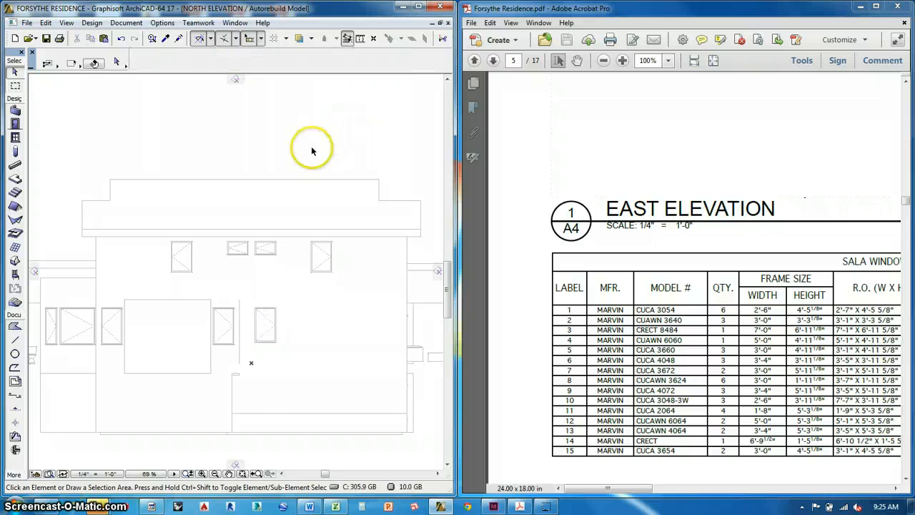
Return to the upper floor plan, bring the whole house into view, and clear the elevation line selection
{"action": "scroll", "coordinate": [300, 168], "scroll_direction": "down", "scroll_amount": 3}
{"action": "key", "text": "F2"}
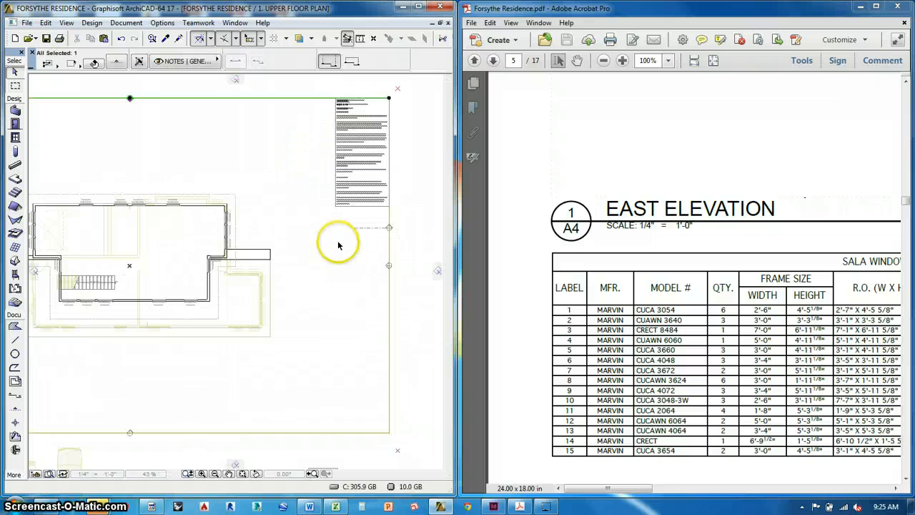
{"action": "scroll", "coordinate": [300, 358], "scroll_direction": "up", "scroll_amount": 2}
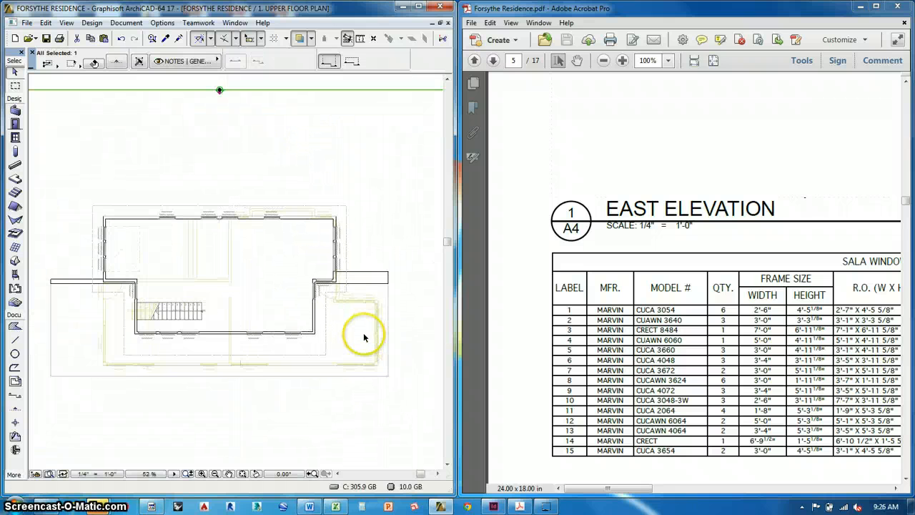
{"action": "scroll", "coordinate": [363, 337], "scroll_direction": "down", "scroll_amount": 3}
{"action": "left_click", "coordinate": [333, 152]}
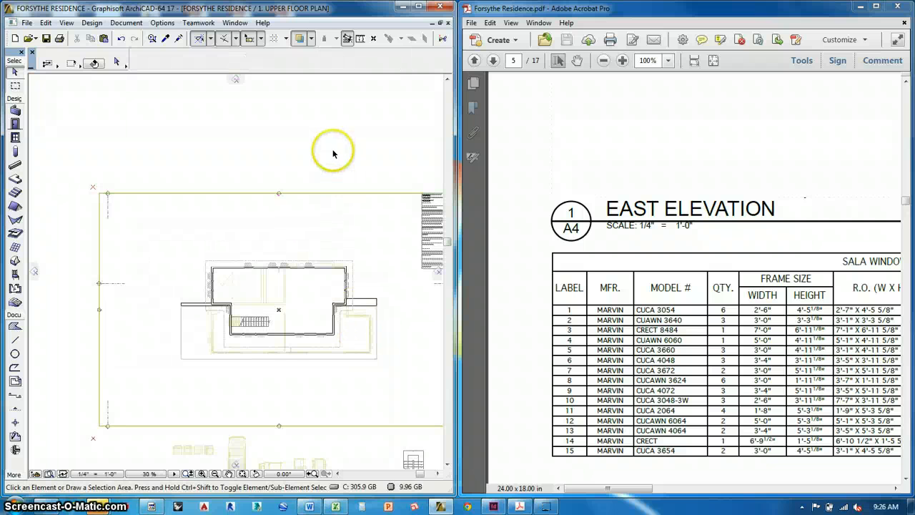